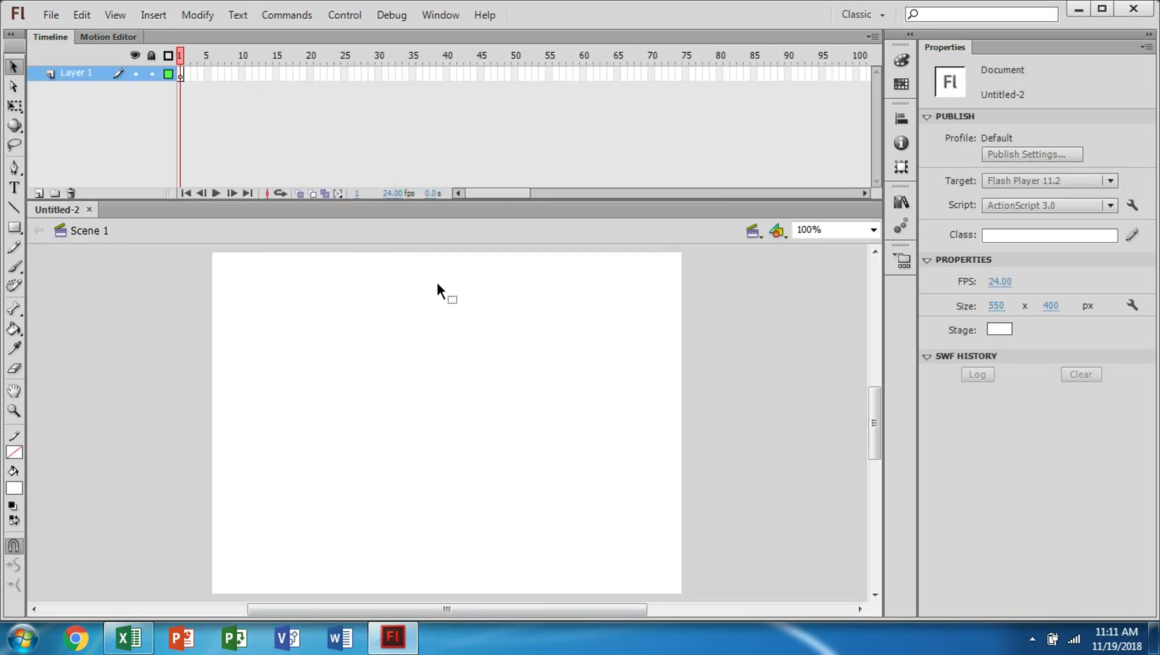
# Set the stage to 400 x 400 px with a black background.
pyautogui.click(990, 305)
pyautogui.write('4')
pyautogui.press('Return')
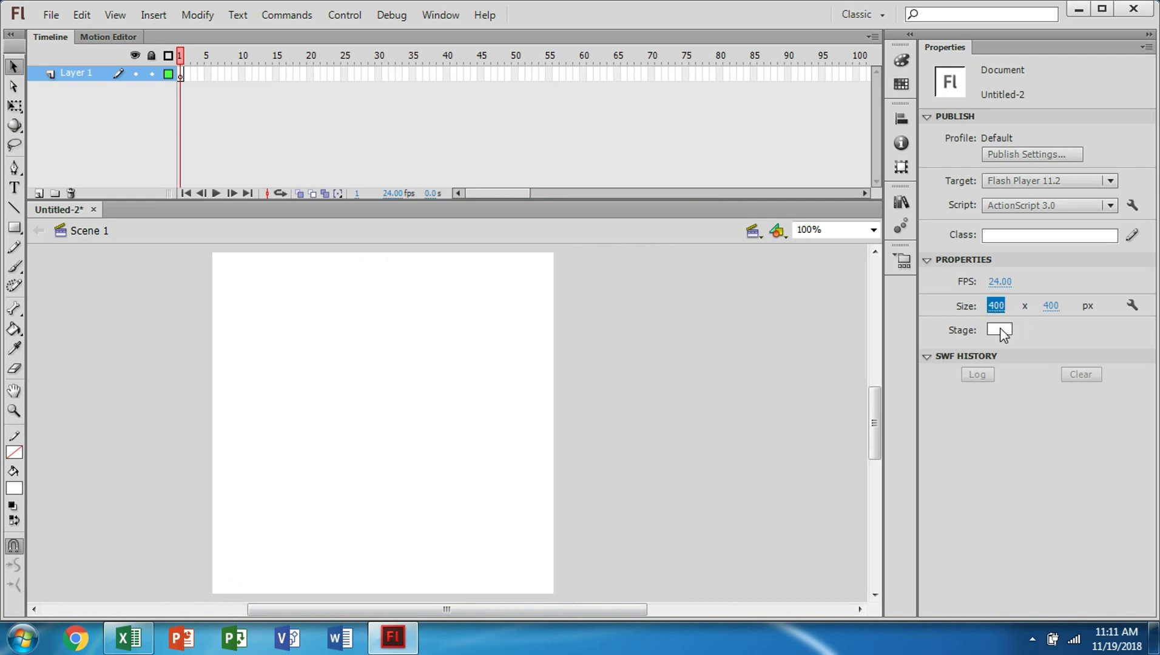
pyautogui.click(999, 330)
pyautogui.click(908, 366)
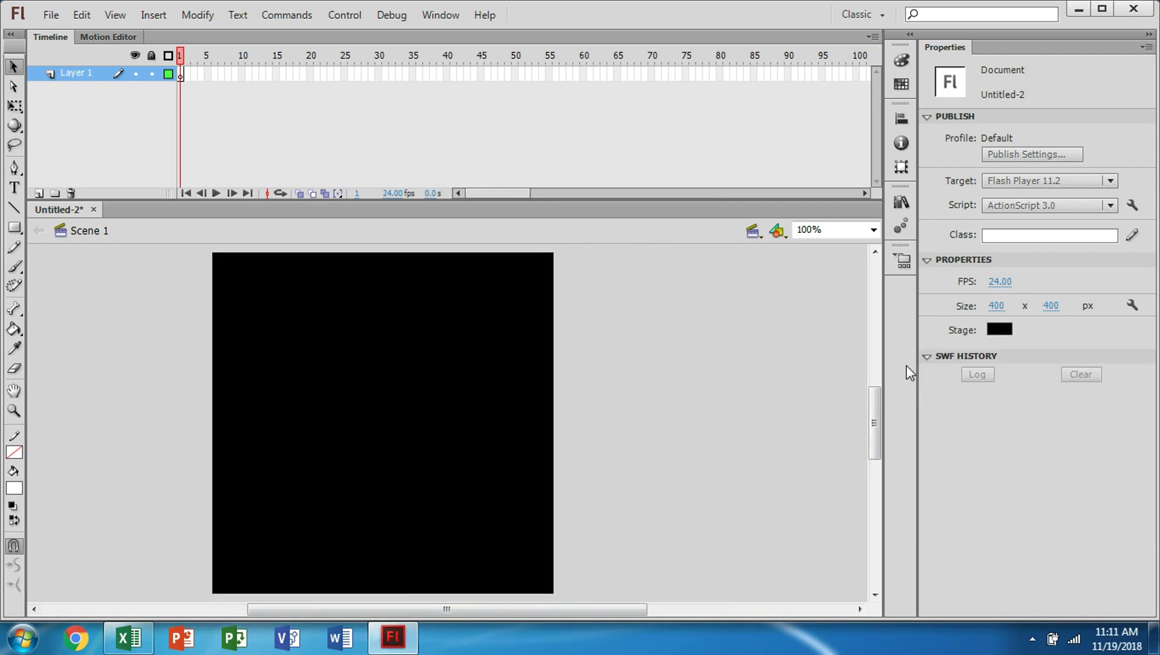
# Set up the Rectangle tool with no outline and a white fill.
pyautogui.click(17, 229)
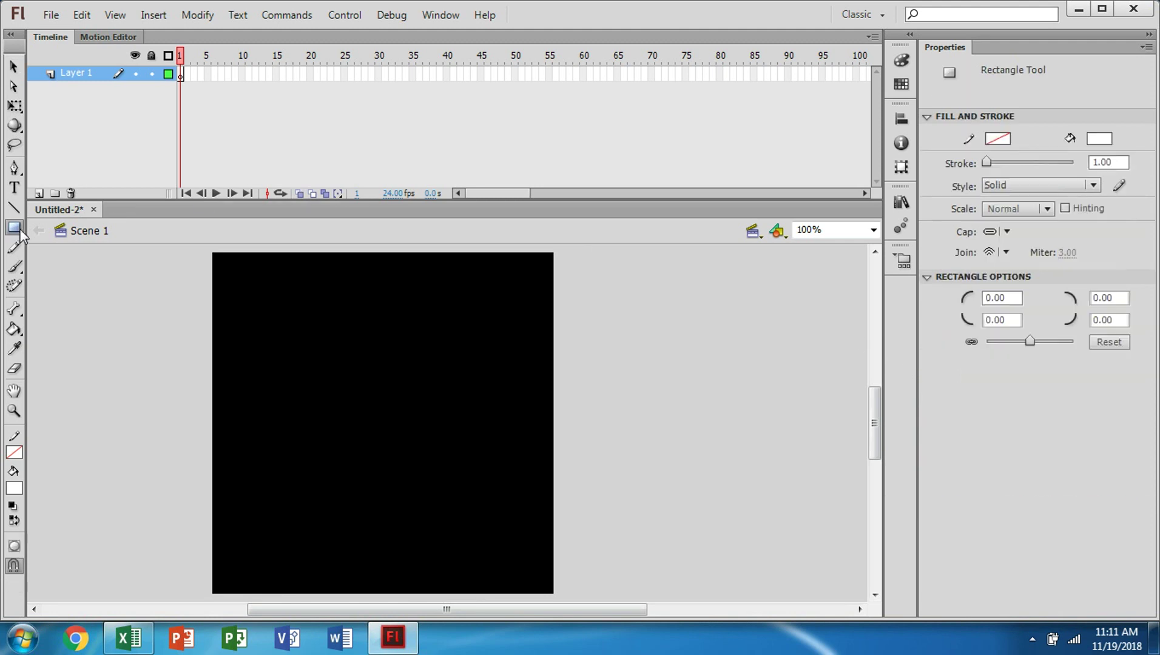
pyautogui.click(996, 142)
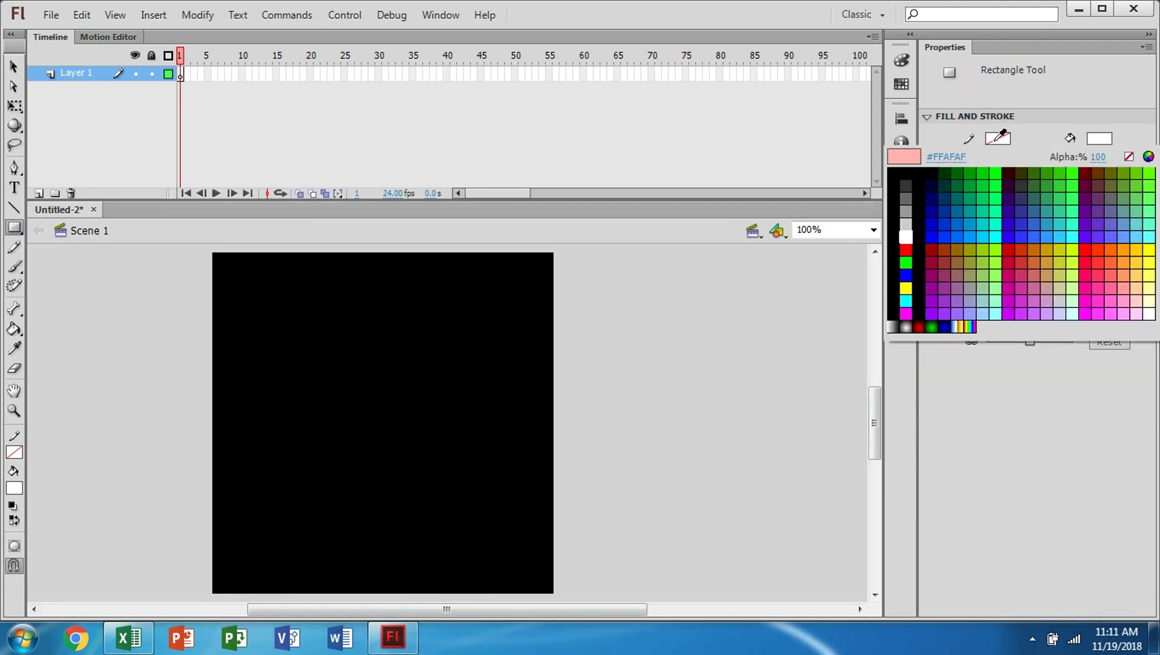
pyautogui.click(1129, 158)
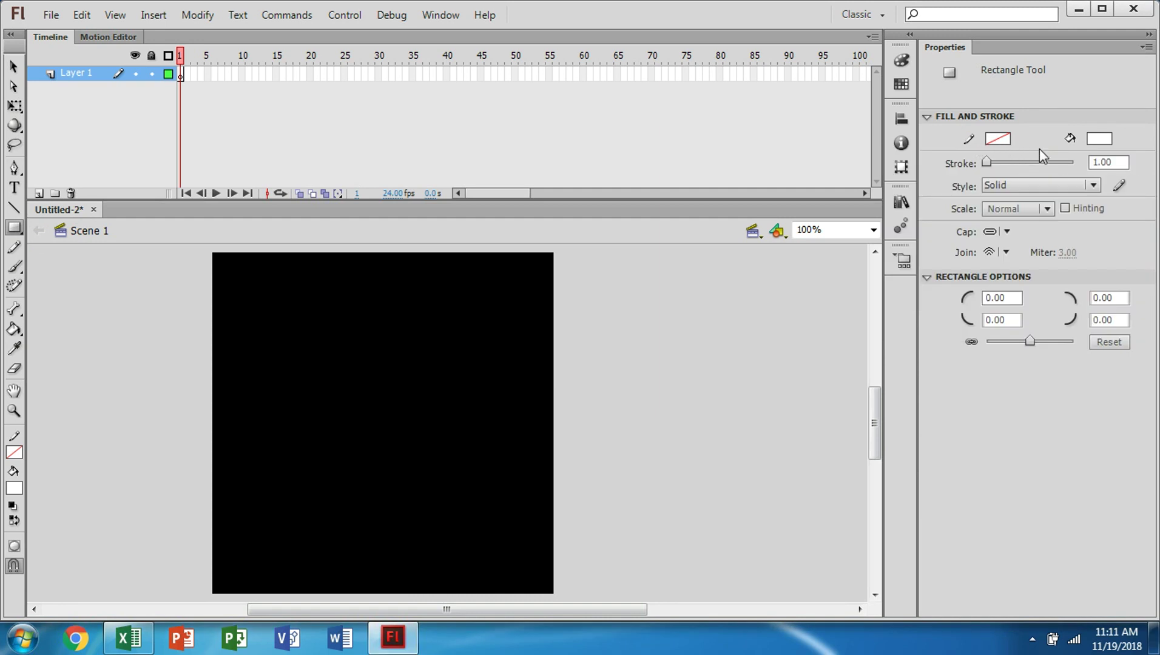
pyautogui.click(1106, 142)
pyautogui.click(912, 232)
# Draw a 91 x 19 px white paddle and move it to the bottom-left corner (X 0, Y 381).
pyautogui.moveTo(229, 531); pyautogui.dragTo(307, 547)
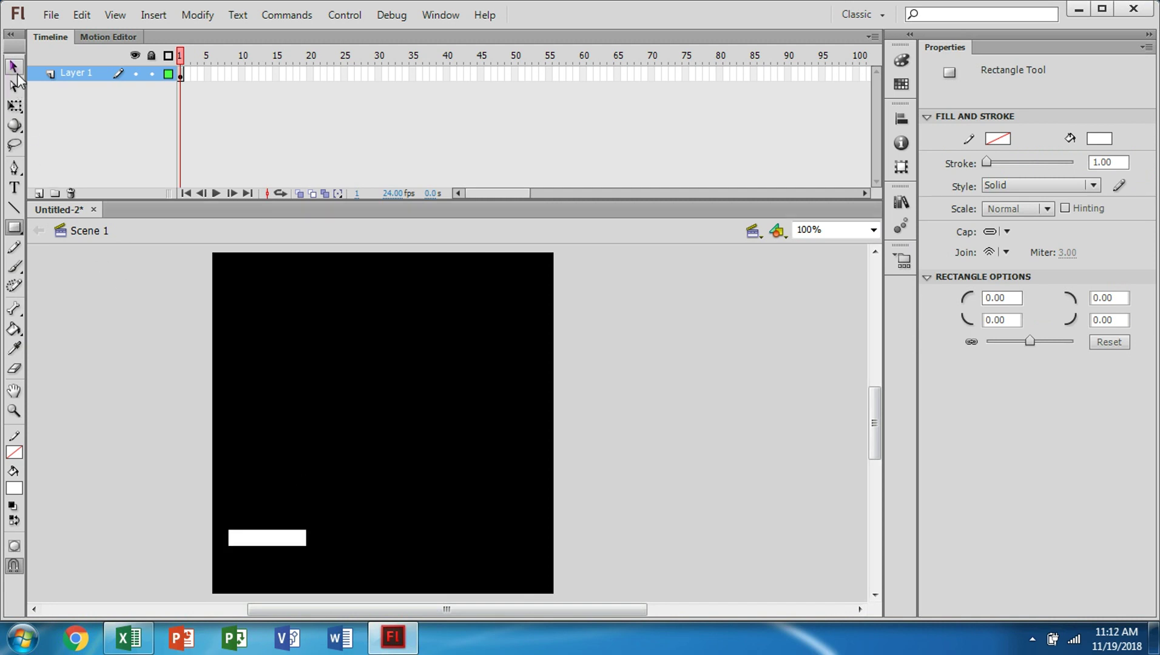
pyautogui.click(13, 67)
pyautogui.moveTo(267, 540); pyautogui.dragTo(251, 589)
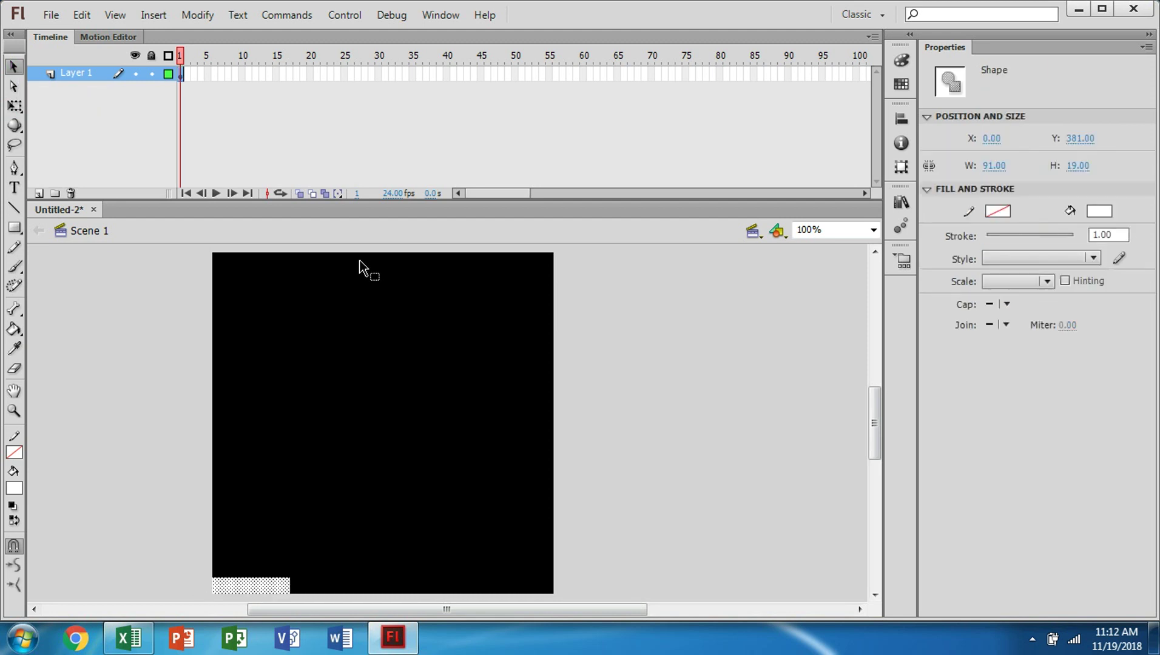
# Add a keyframe at frame 40 with the paddle moved to the bottom-right corner.
pyautogui.click(446, 73)
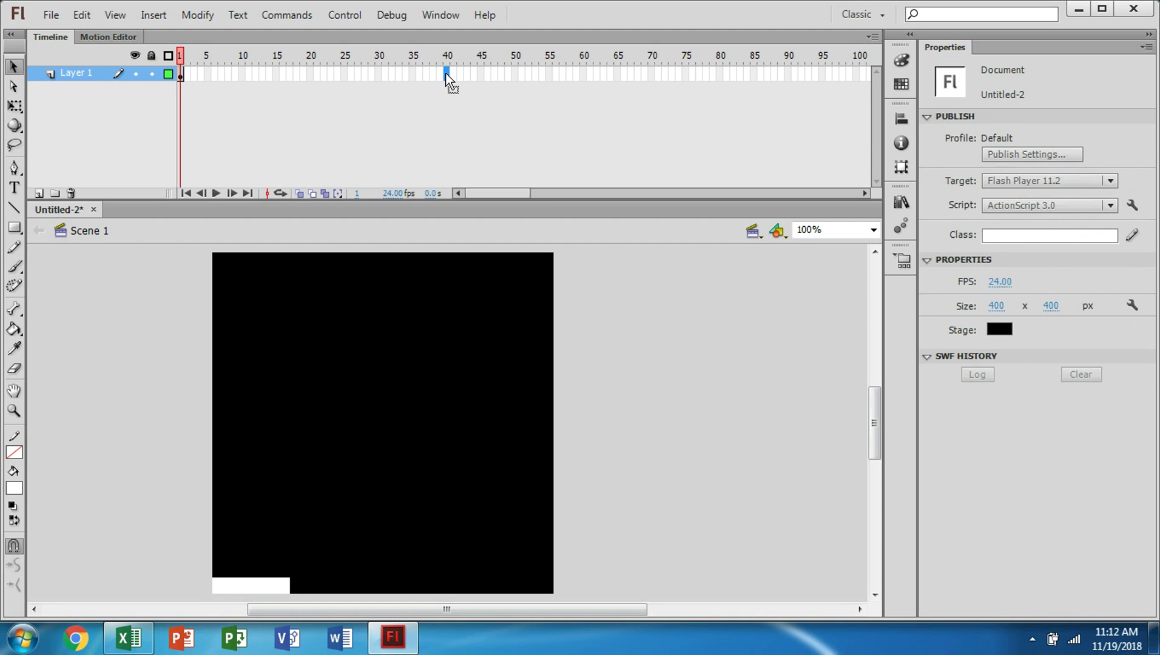
pyautogui.rightClick(446, 73)
pyautogui.click(495, 193)
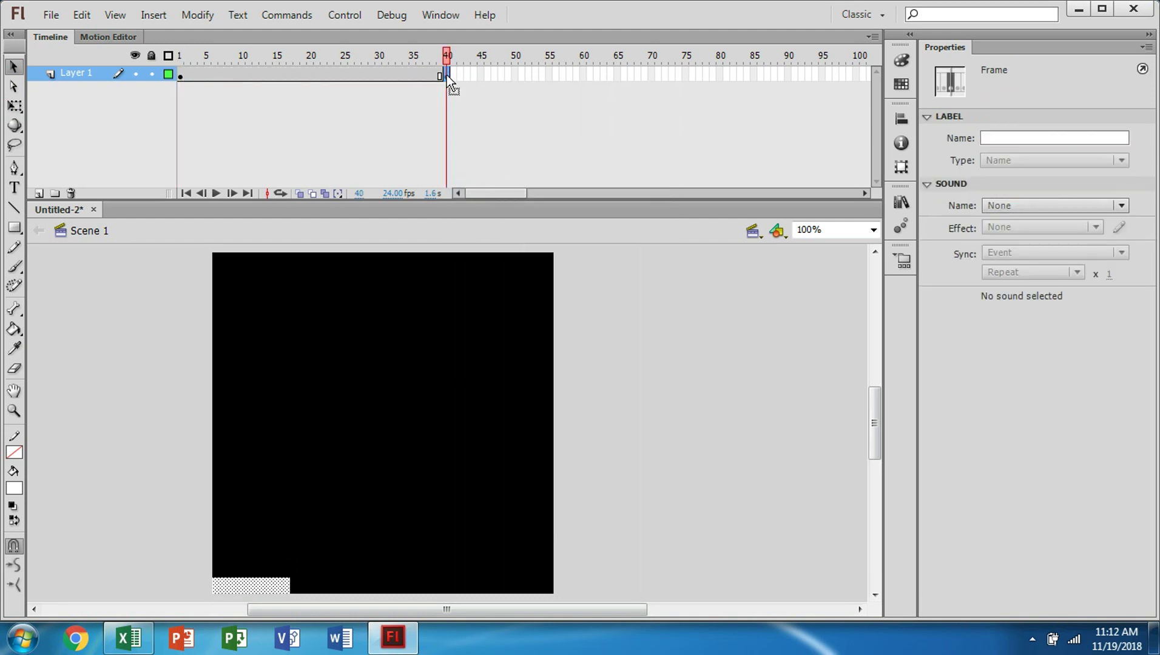
pyautogui.moveTo(267, 591); pyautogui.dragTo(526, 586)
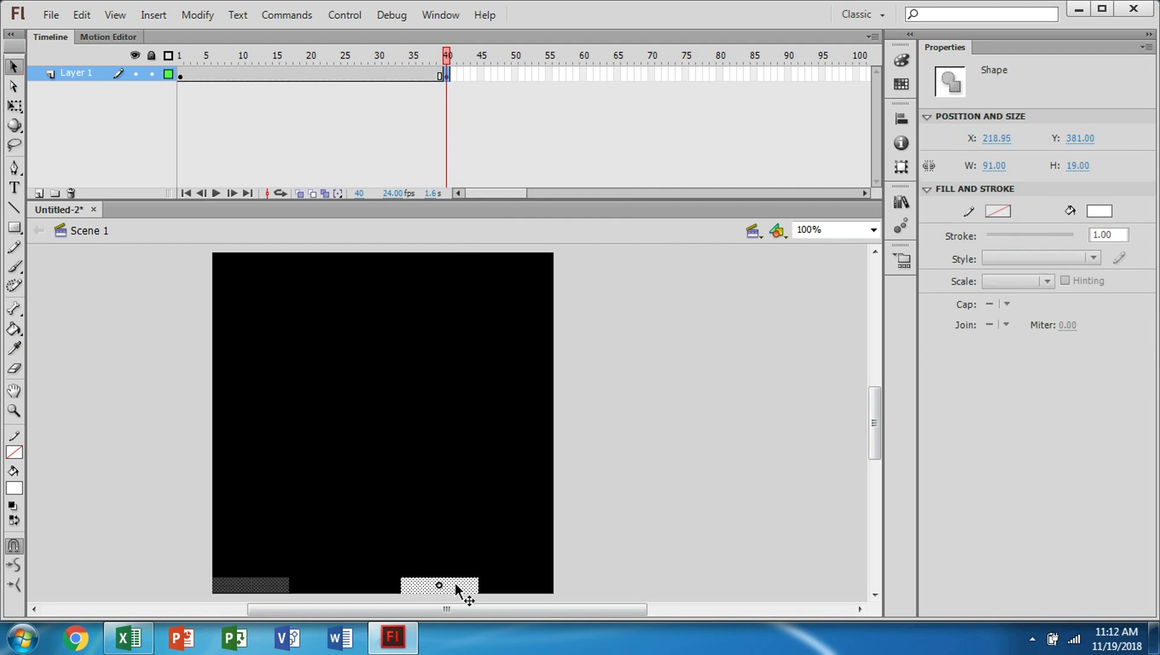
pyautogui.moveTo(526, 586); pyautogui.dragTo(529, 587)
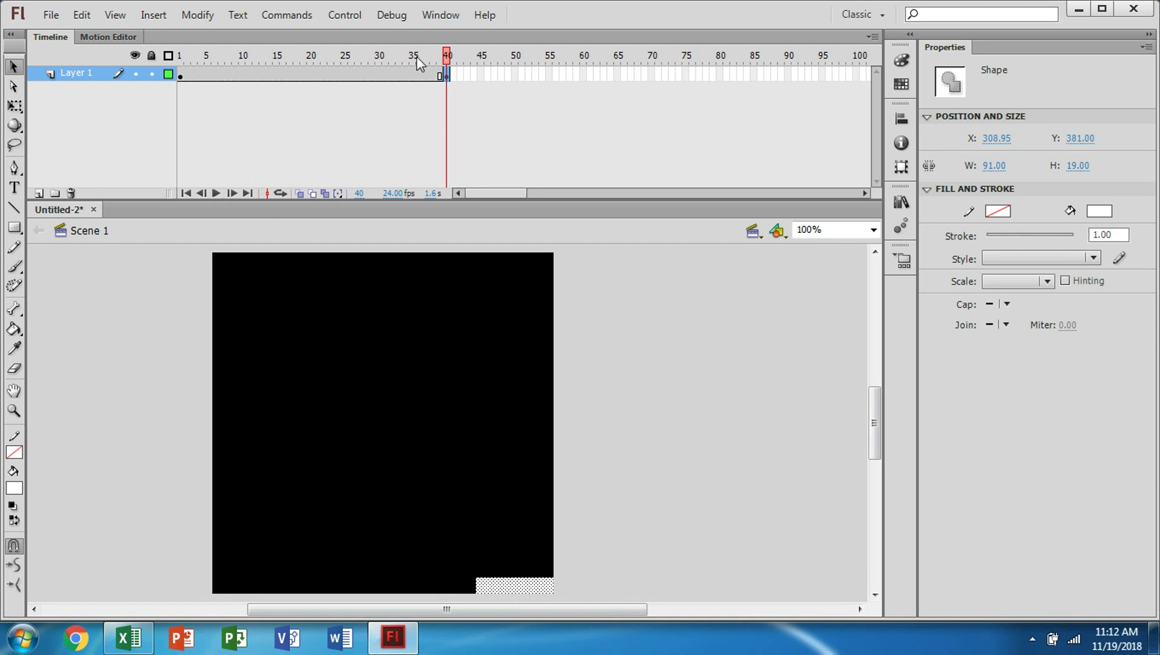
# Create a classic tween across frames 1–40 and play it from frame 1.
pyautogui.moveTo(446, 55); pyautogui.dragTo(148, 61)
pyautogui.click(212, 192)
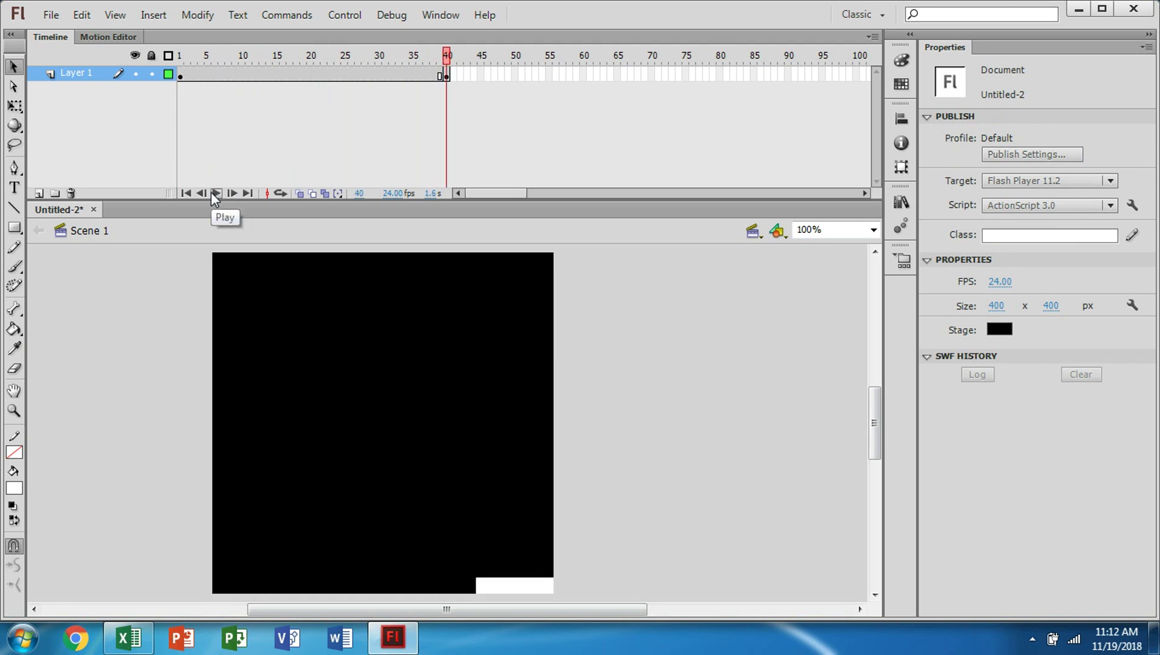
pyautogui.click(290, 76)
pyautogui.rightClick(290, 76)
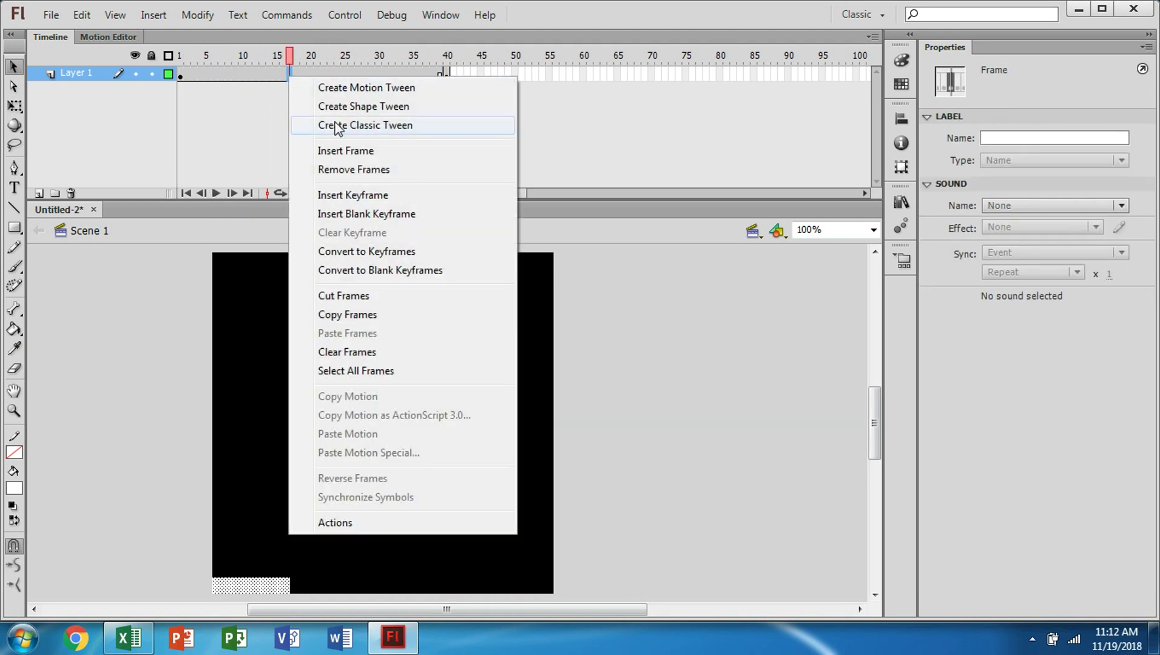
pyautogui.click(337, 126)
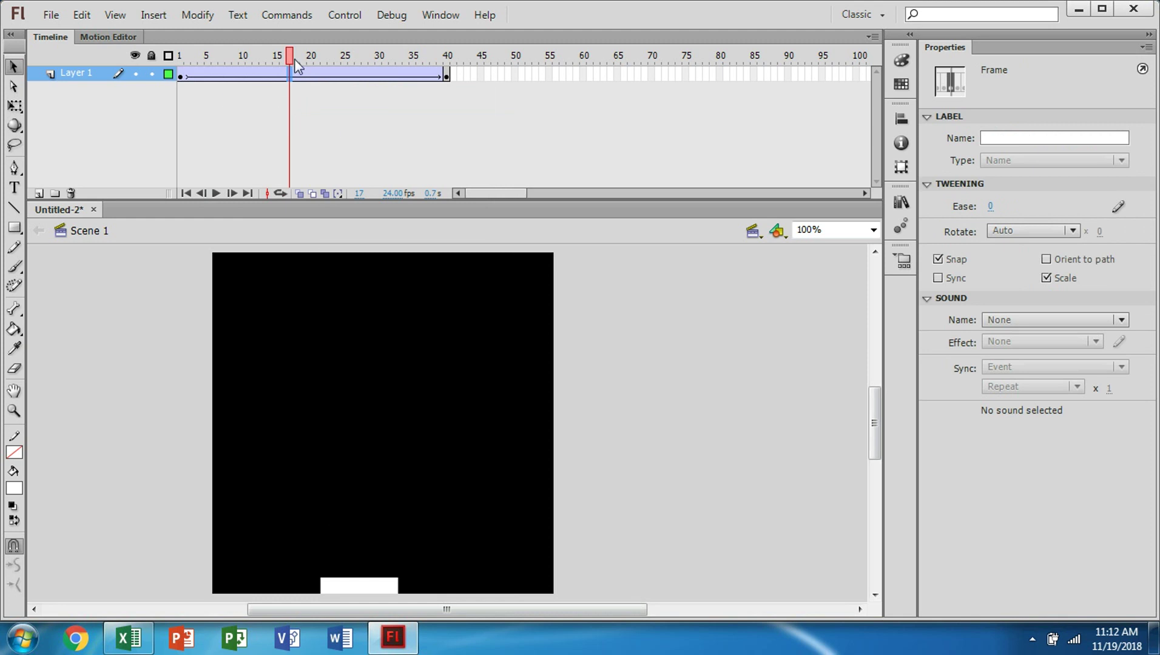
pyautogui.click(186, 193)
pyautogui.click(216, 193)
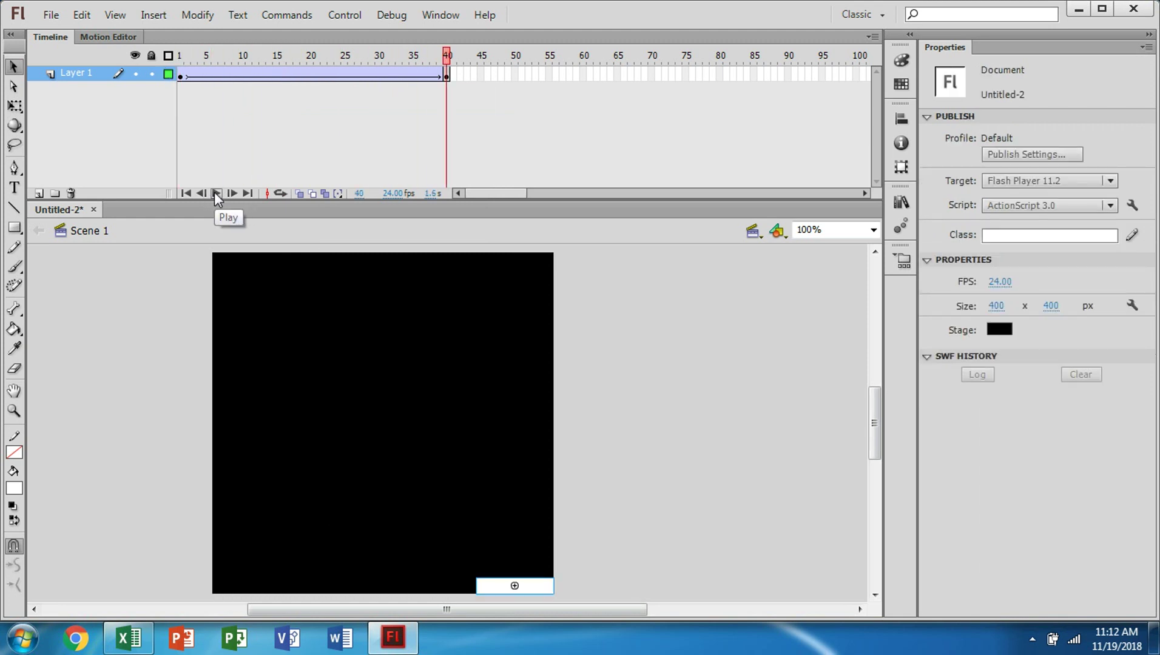
# Add a keyframe at frame 80 with the paddle back in the bottom-left corner.
pyautogui.rightClick(719, 73)
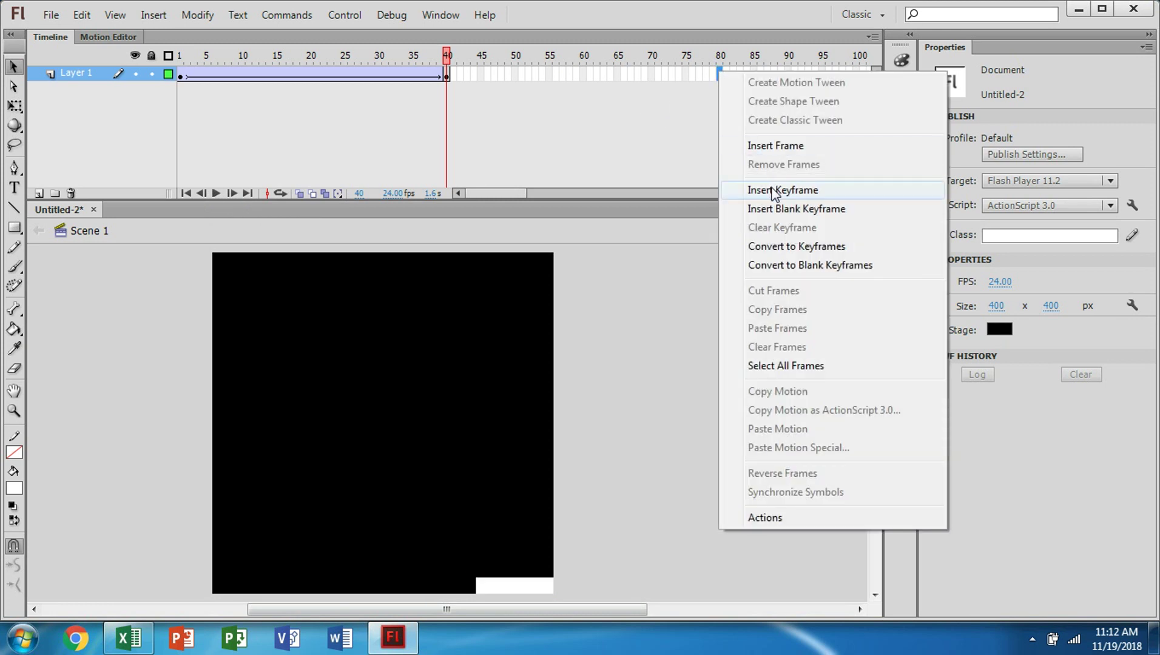
pyautogui.click(771, 189)
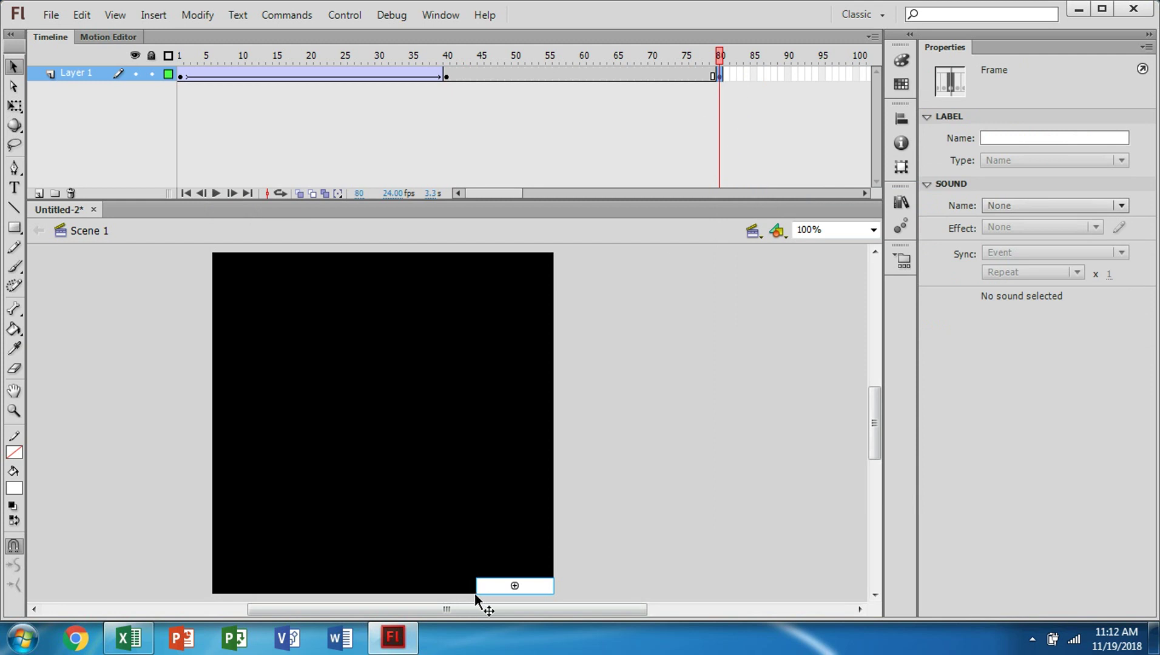
pyautogui.moveTo(492, 588); pyautogui.dragTo(228, 586)
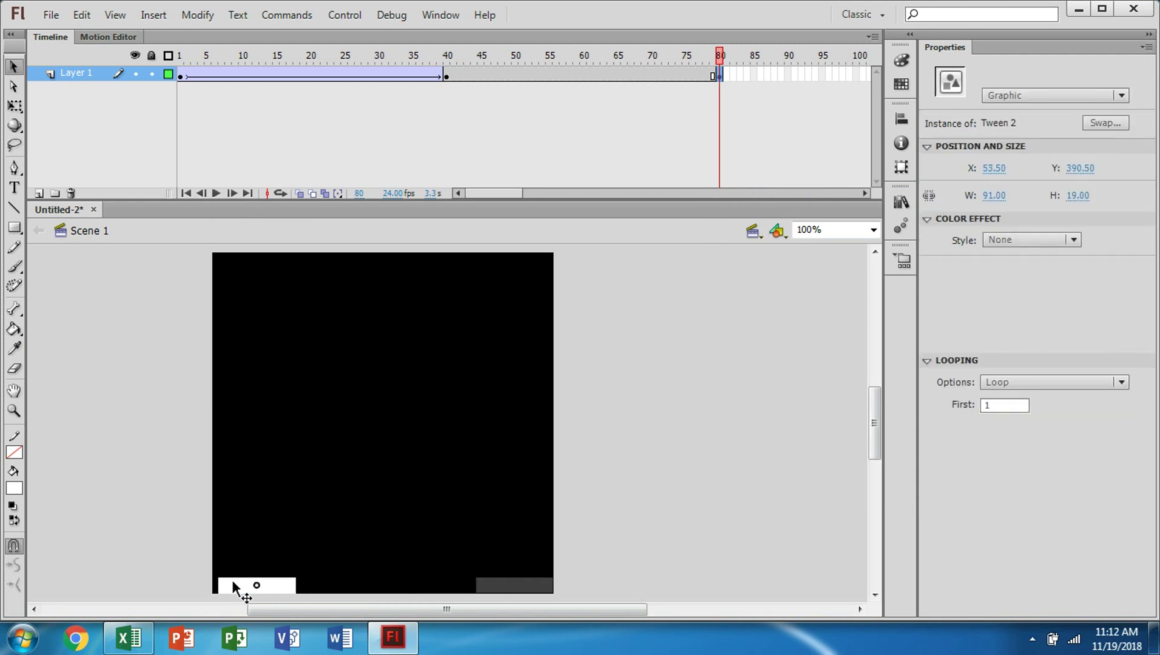
pyautogui.press('Right')
pyautogui.press('Left')
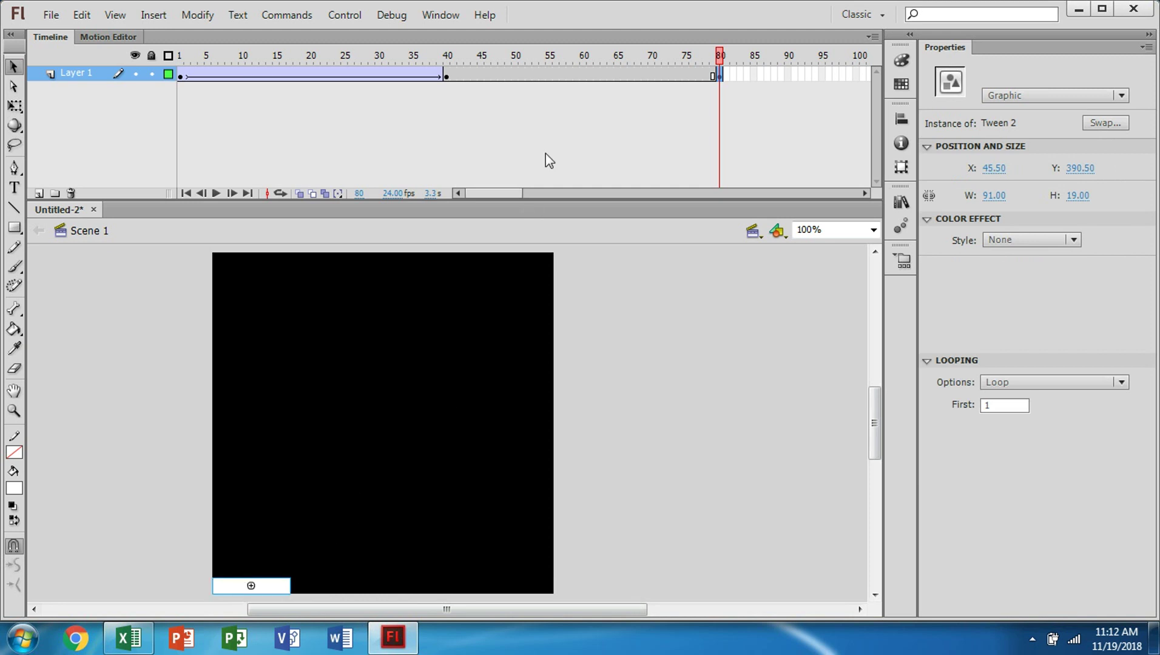
# Create a classic tween across frames 40–80 and play the full animation from frame 1.
pyautogui.click(569, 74)
pyautogui.rightClick(567, 74)
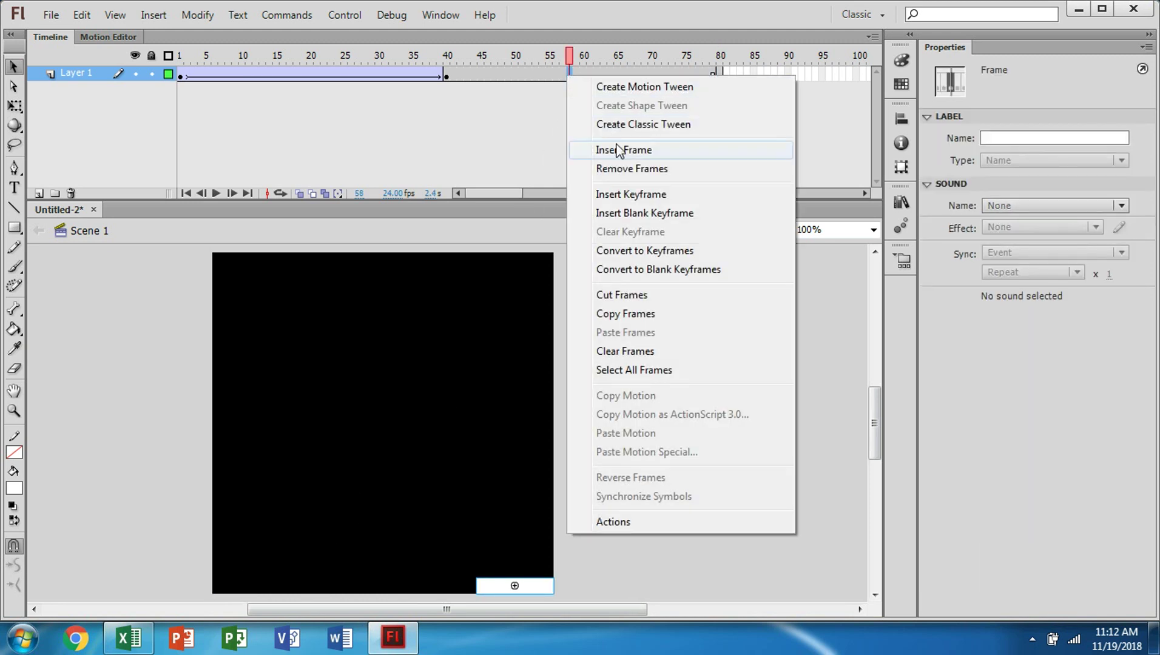
pyautogui.click(622, 125)
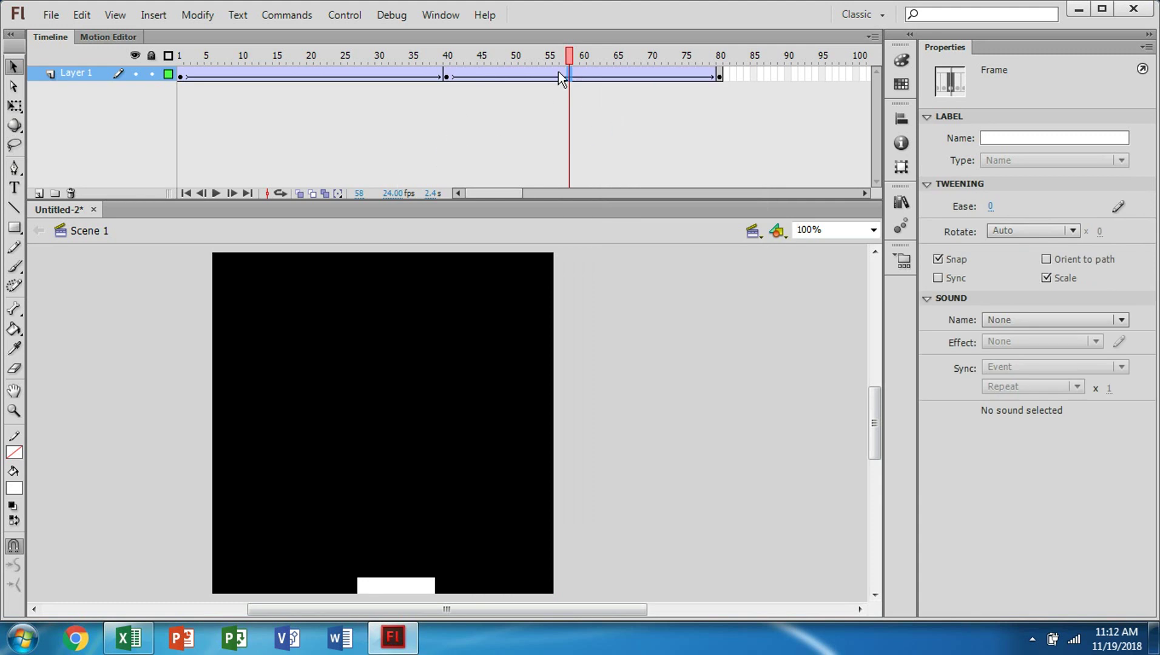
pyautogui.moveTo(571, 55); pyautogui.dragTo(182, 60)
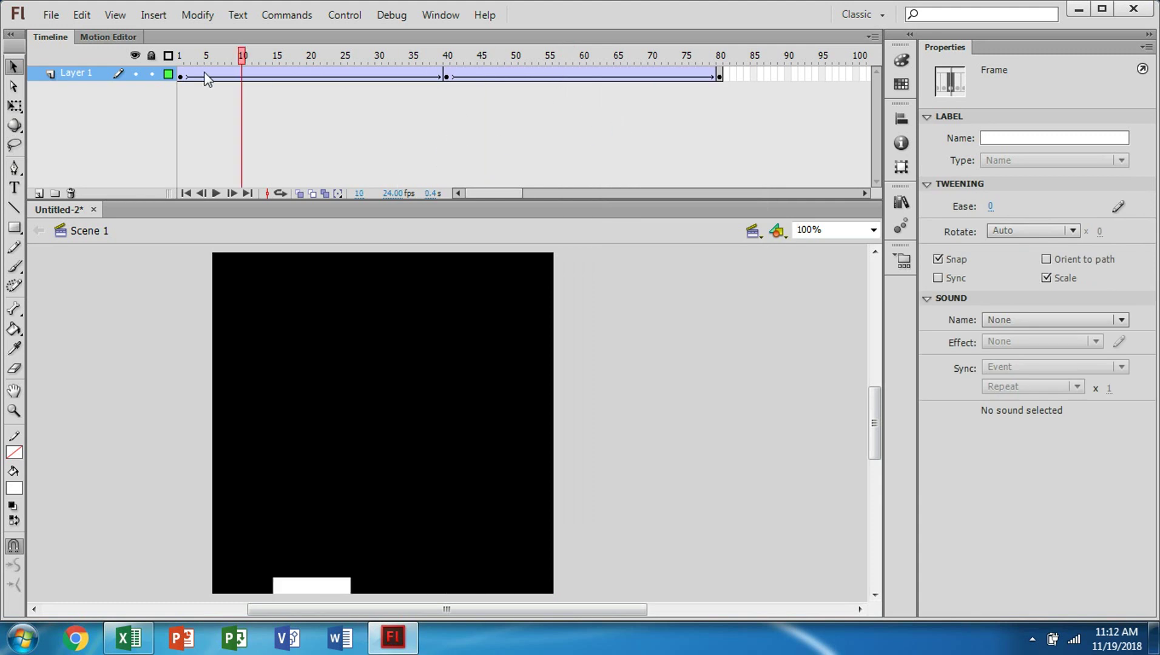
pyautogui.click(216, 193)
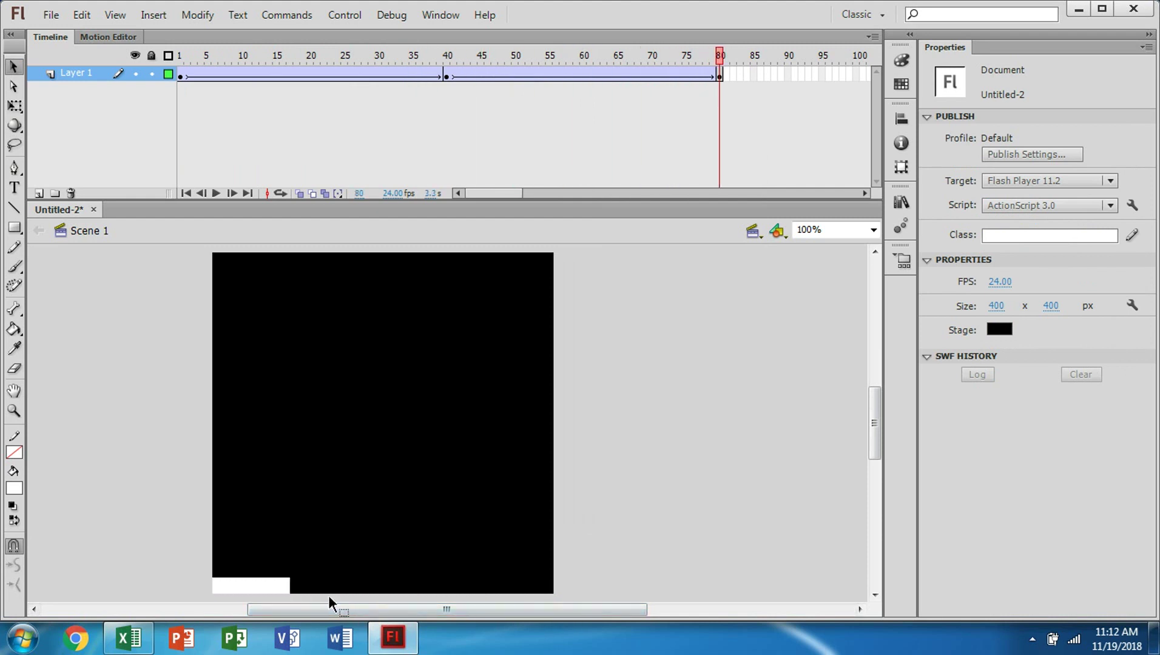
# Rename Layer 1 to 'posht' and add a new layer named 'lart' above it.
pyautogui.click(75, 69)
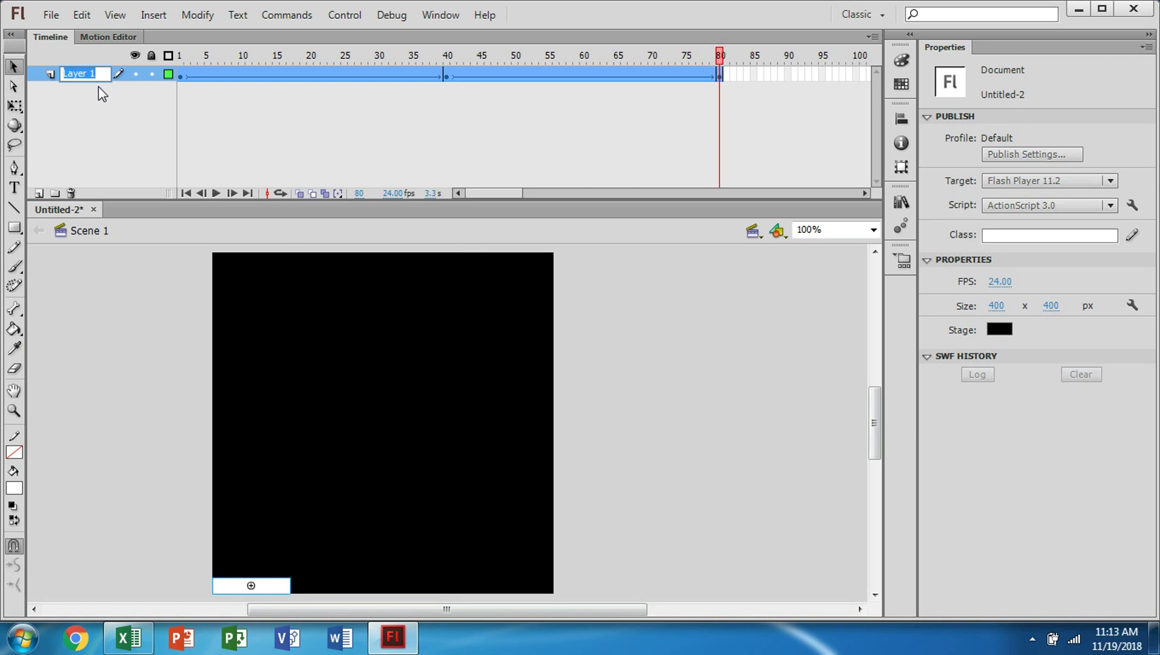
pyautogui.write('pos')
pyautogui.press('Return')
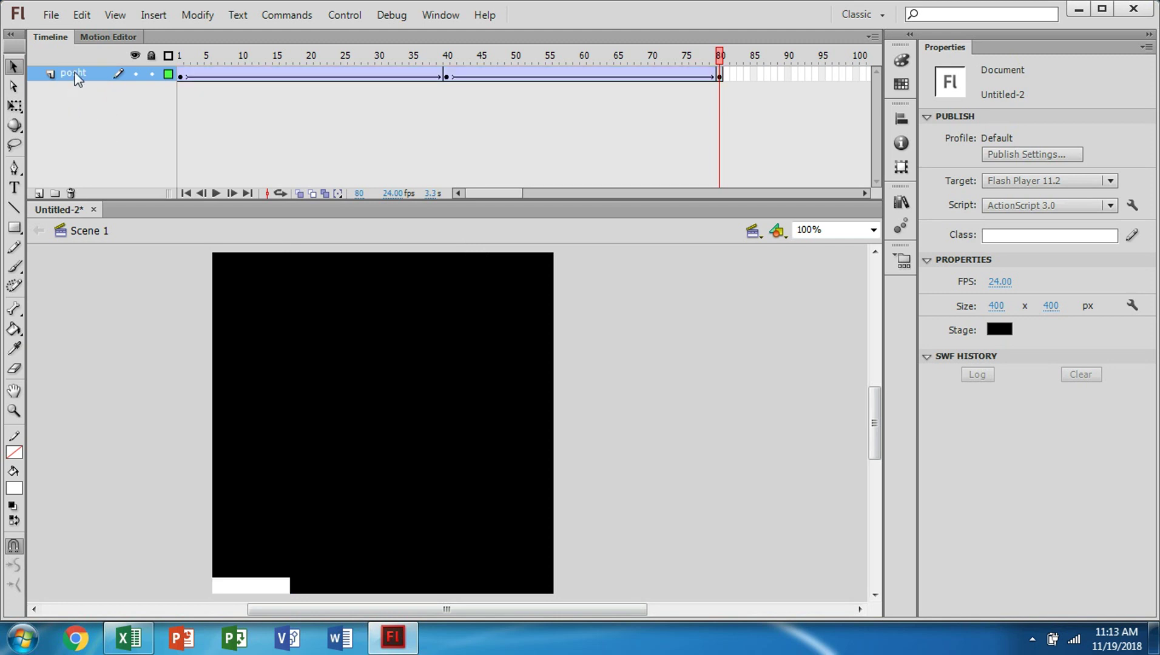
pyautogui.rightClick(78, 77)
pyautogui.click(133, 147)
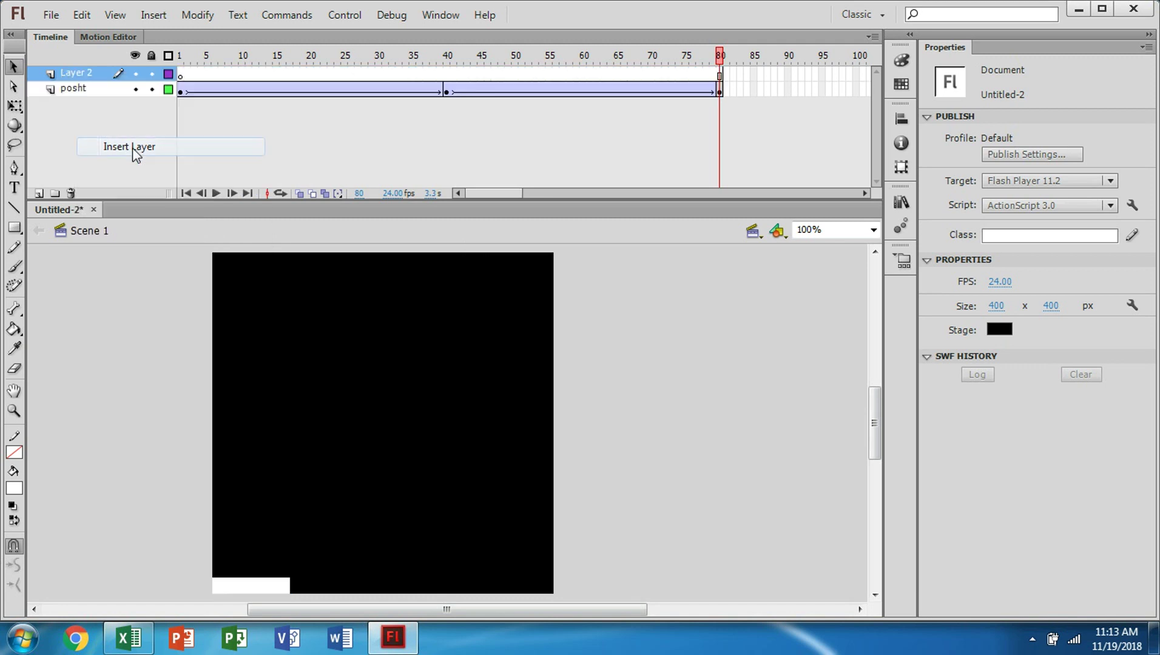
pyautogui.click(84, 74)
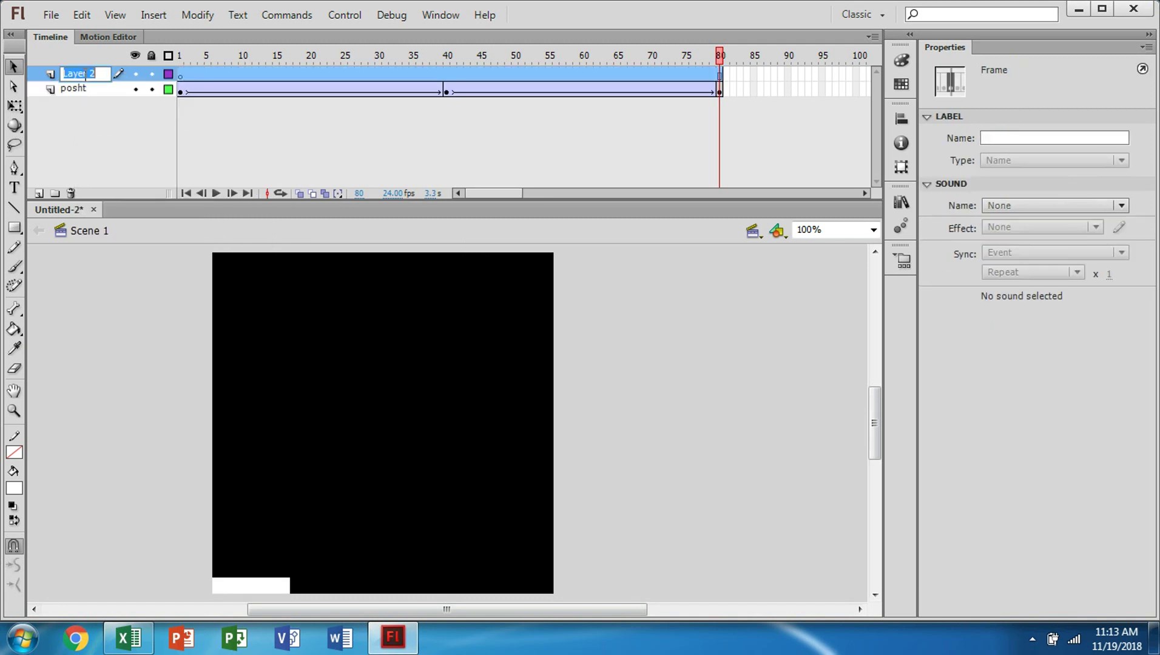
pyautogui.write('lar')
pyautogui.click(70, 128)
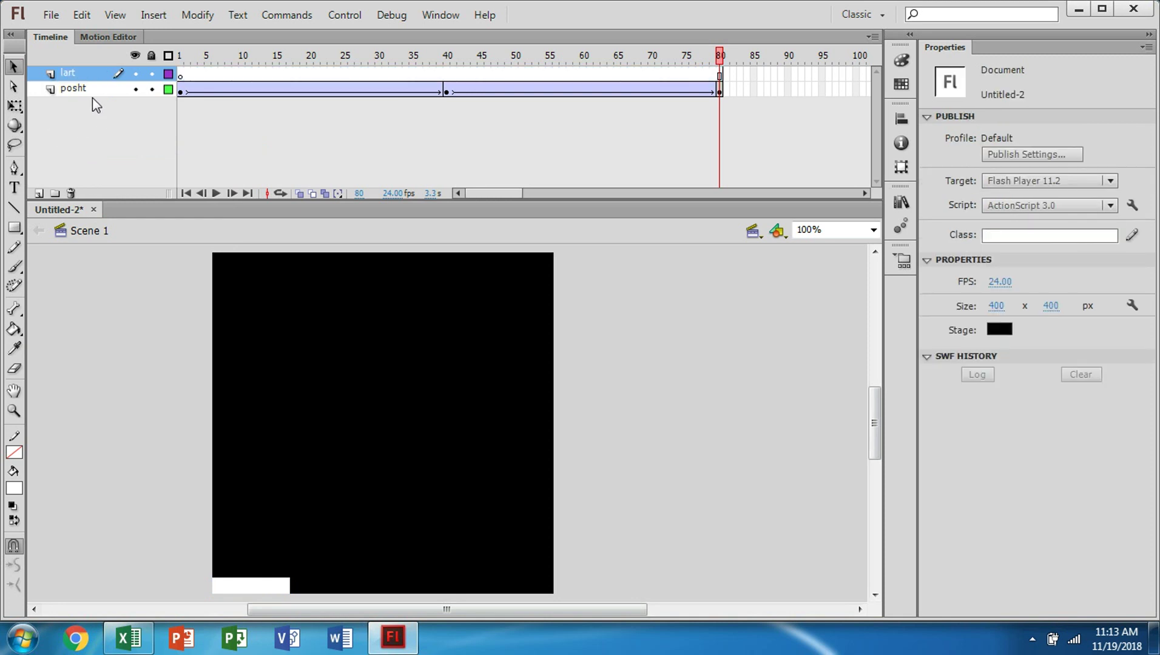
# Copy the paddle instance on the posht layer.
pyautogui.click(75, 92)
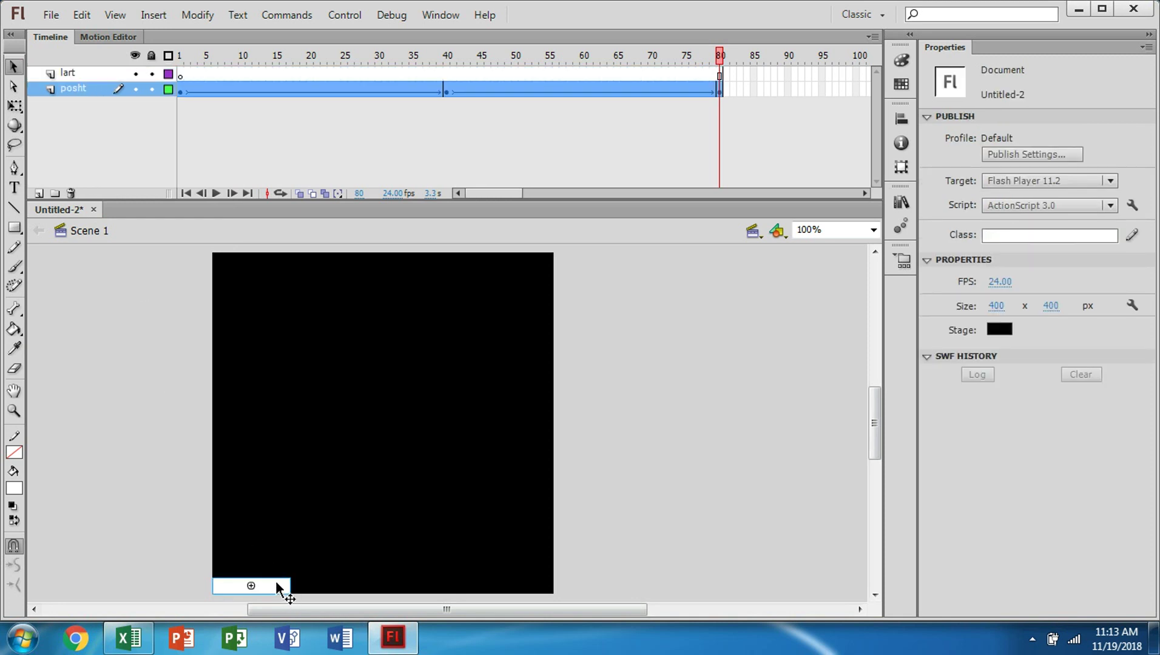
pyautogui.rightClick(276, 585)
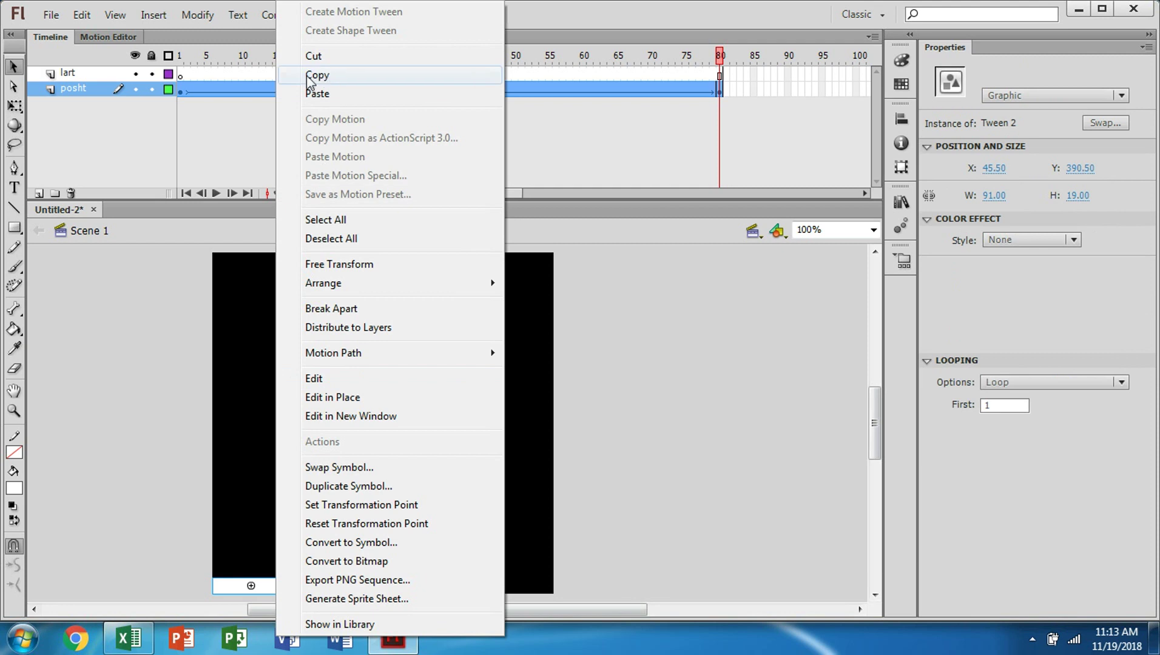
pyautogui.click(321, 75)
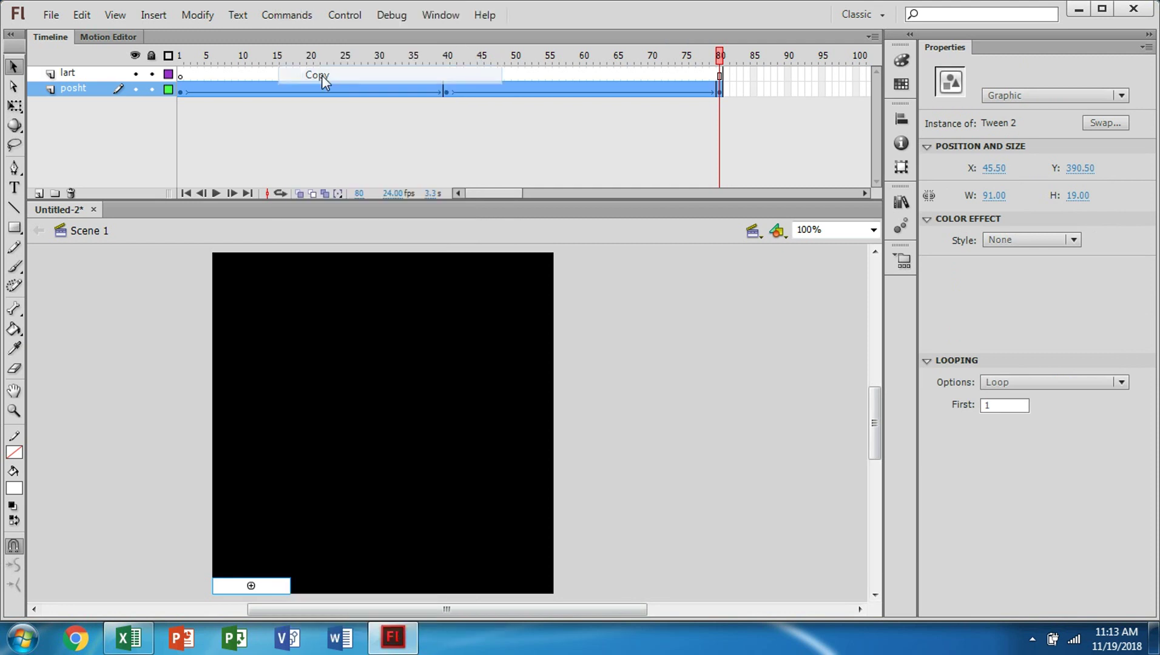
# Paste the paddle onto the lart layer and place it at the stage's top-right edge.
pyautogui.click(93, 73)
pyautogui.rightClick(386, 336)
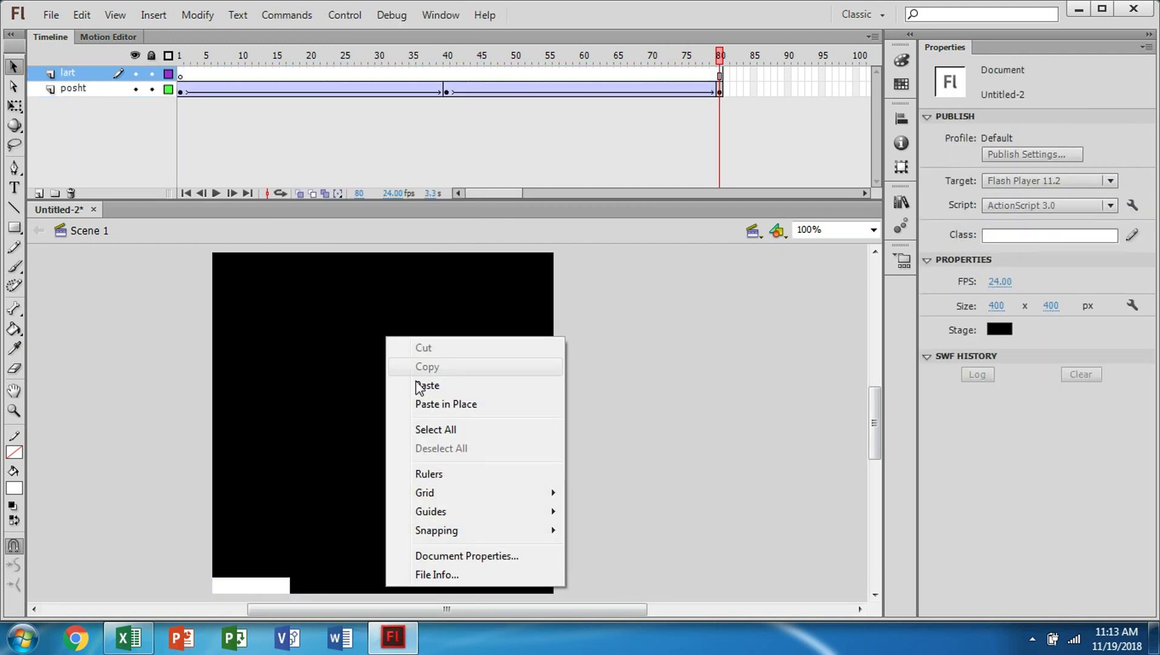
pyautogui.click(452, 392)
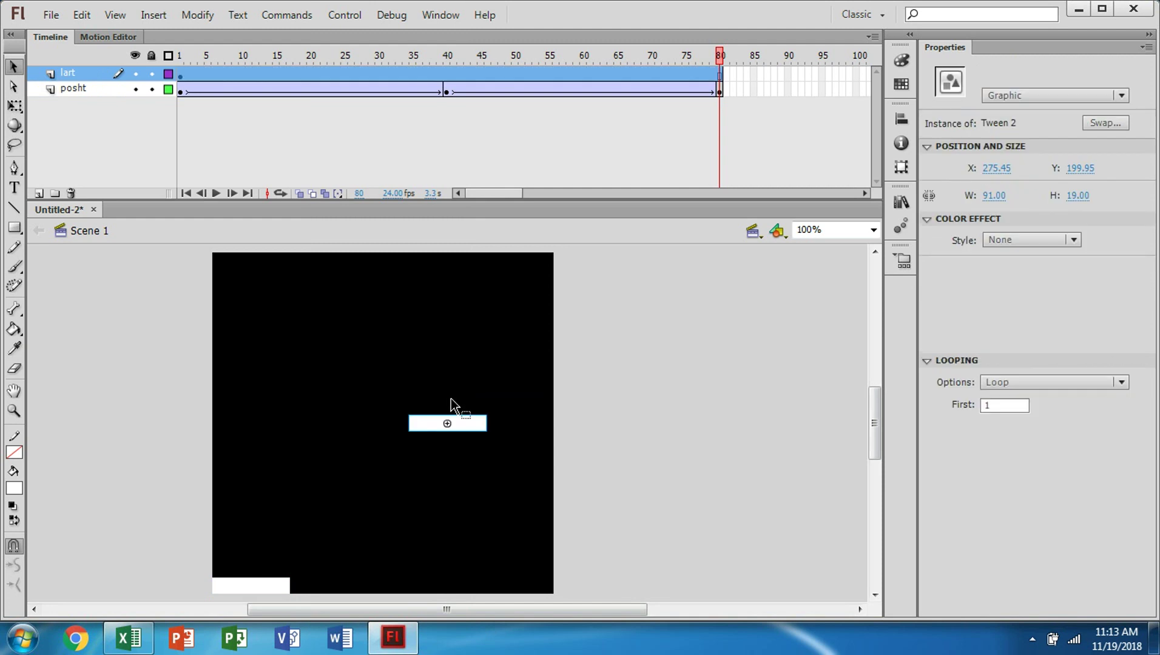
pyautogui.moveTo(436, 428); pyautogui.dragTo(503, 262)
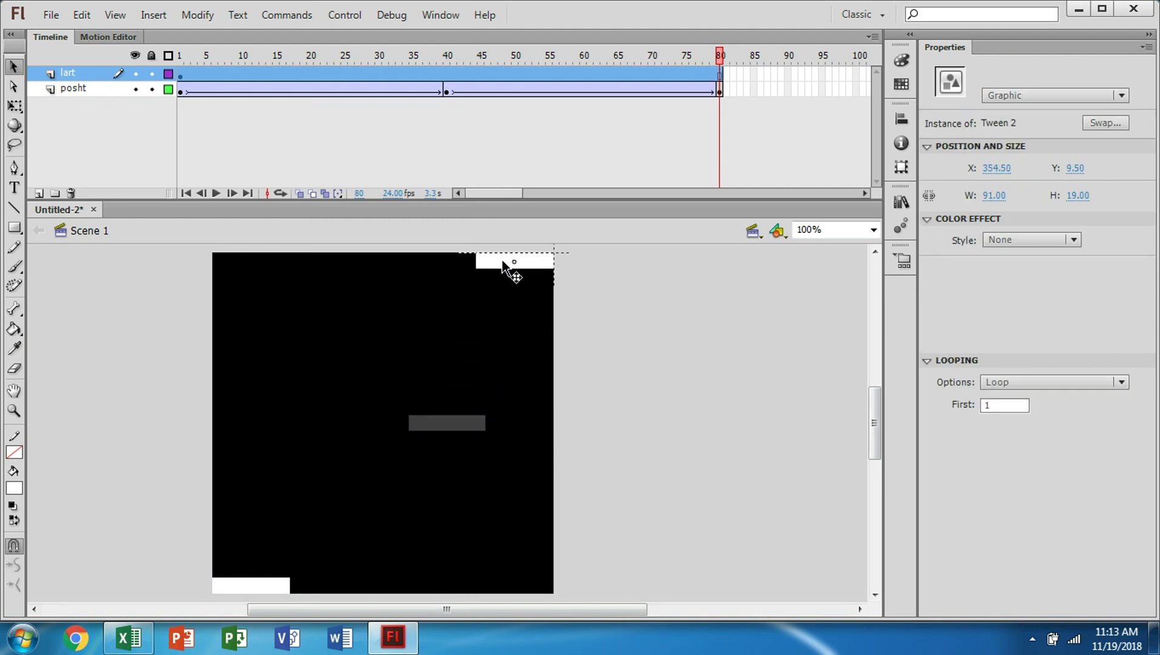
# Add a frame-40 keyframe on lart with the top paddle moved to the top-left corner.
pyautogui.click(444, 69)
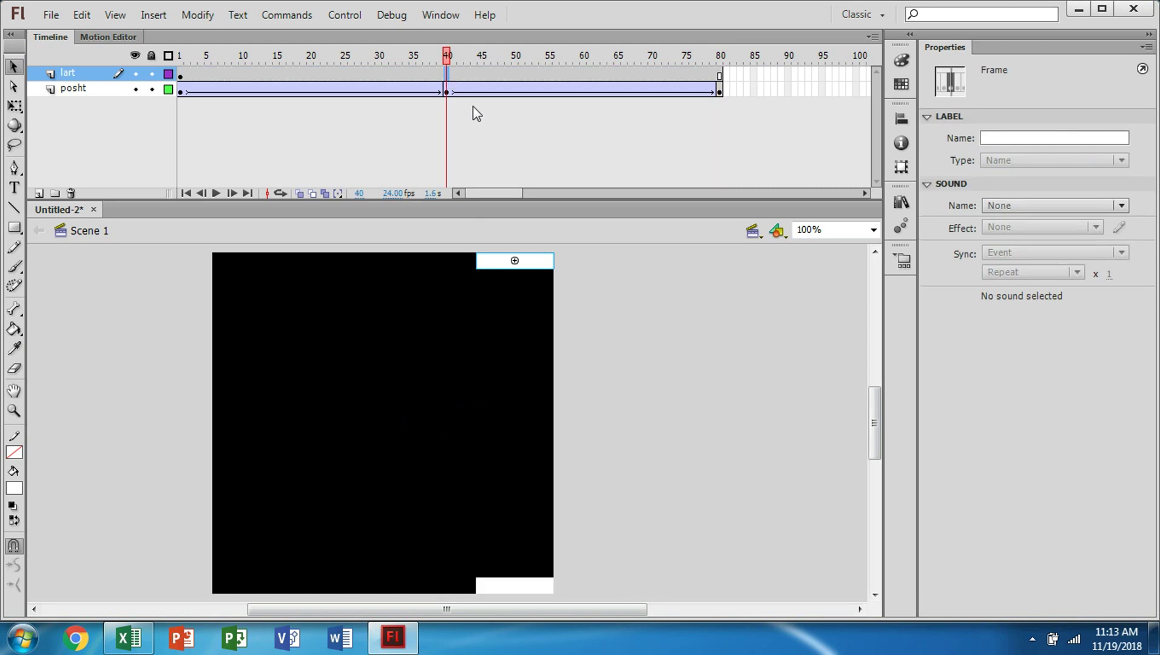
pyautogui.rightClick(446, 71)
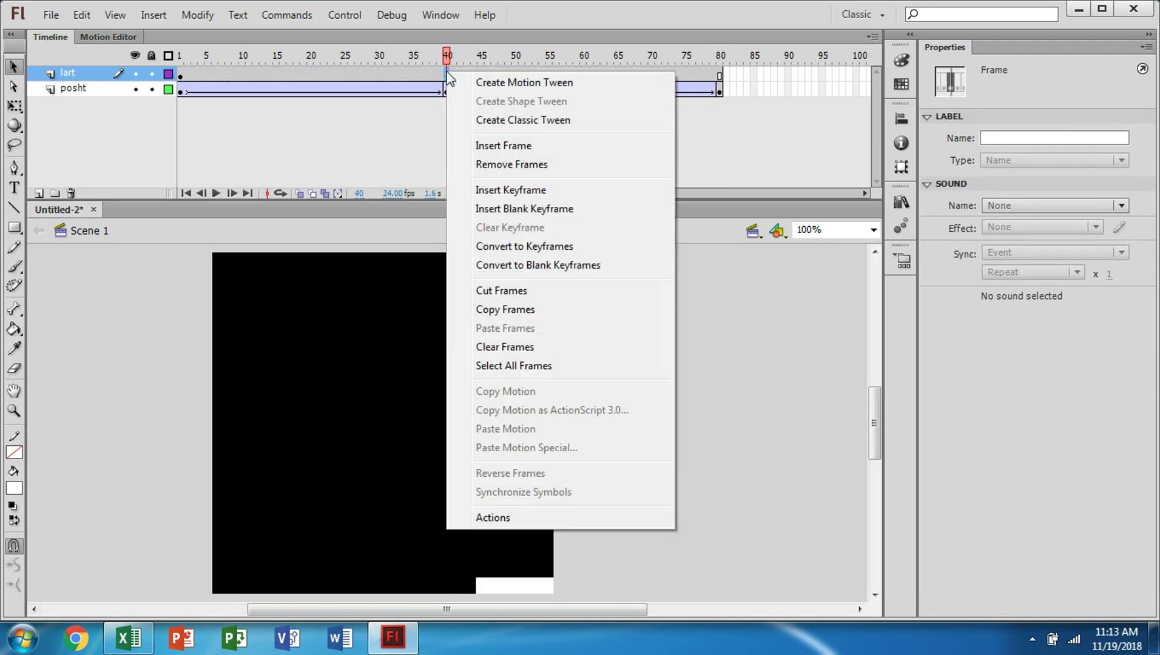
pyautogui.click(522, 190)
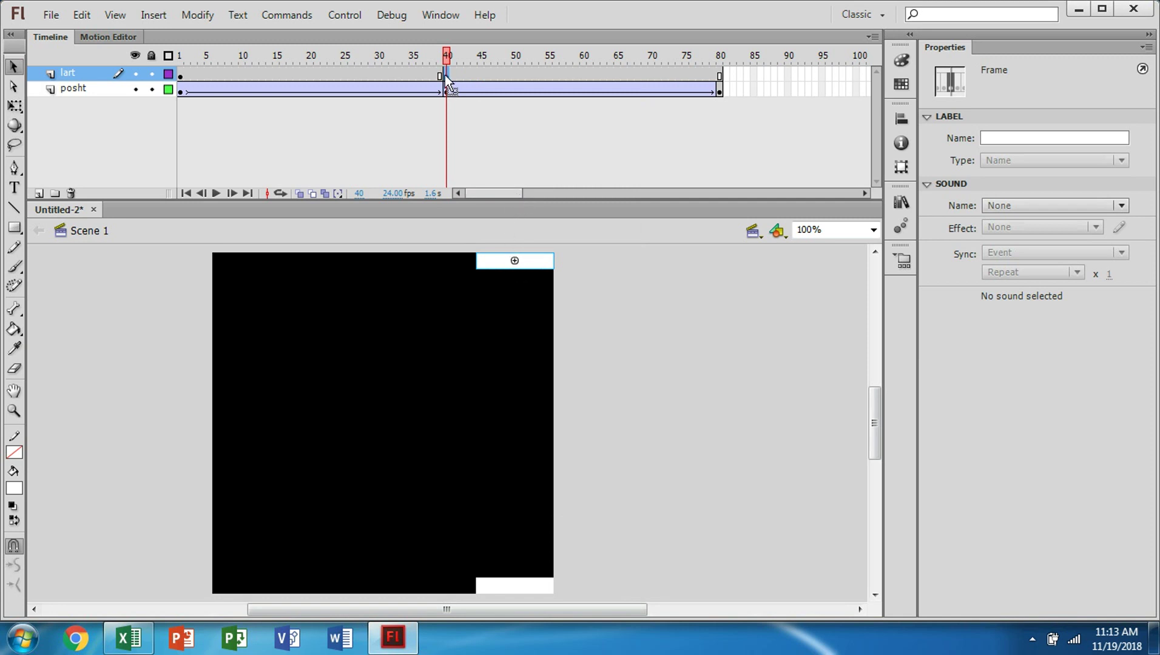
pyautogui.moveTo(488, 261); pyautogui.dragTo(226, 259)
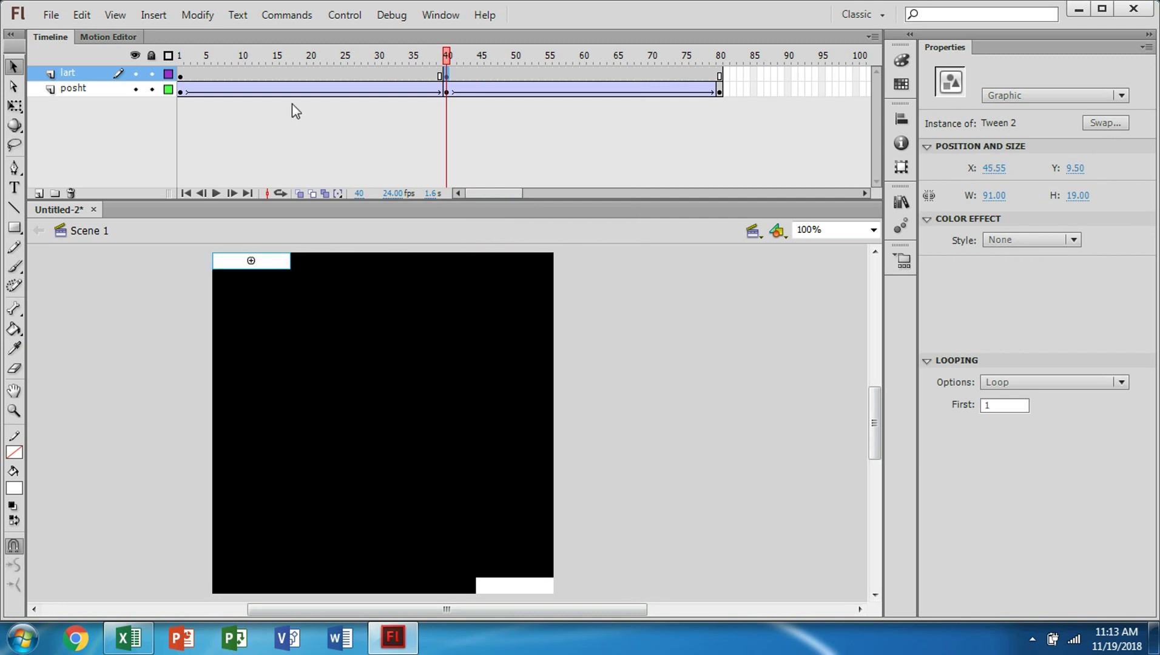
pyautogui.rightClick(302, 71)
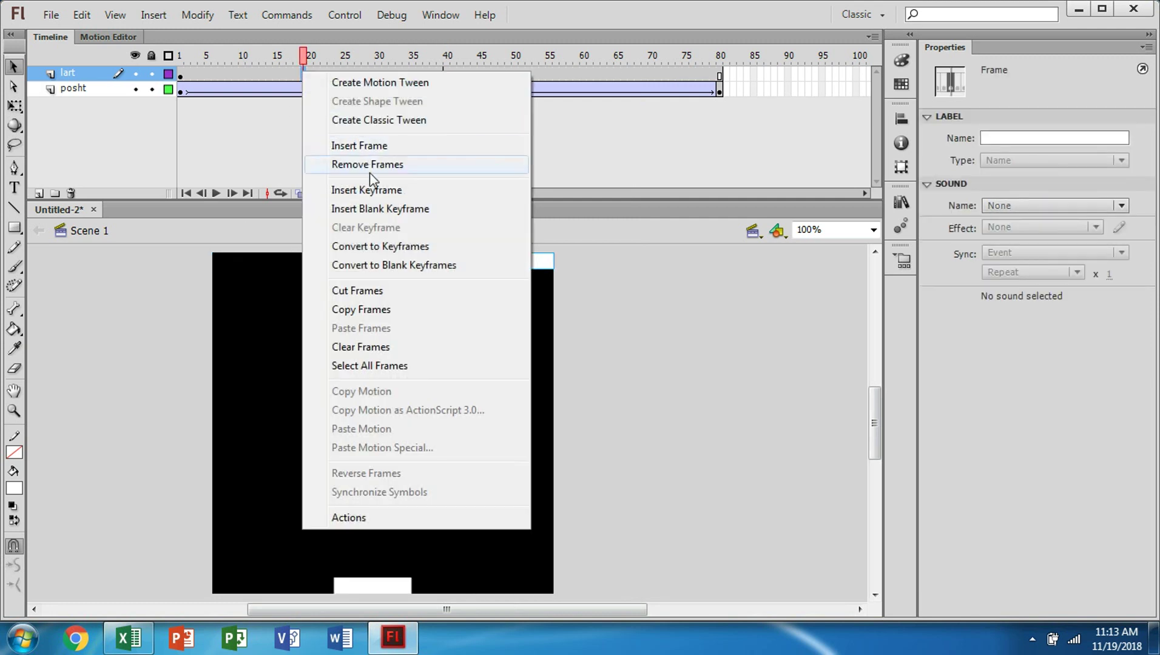
# Create a classic tween across frames 1–40 on lart and preview the motion.
pyautogui.click(379, 120)
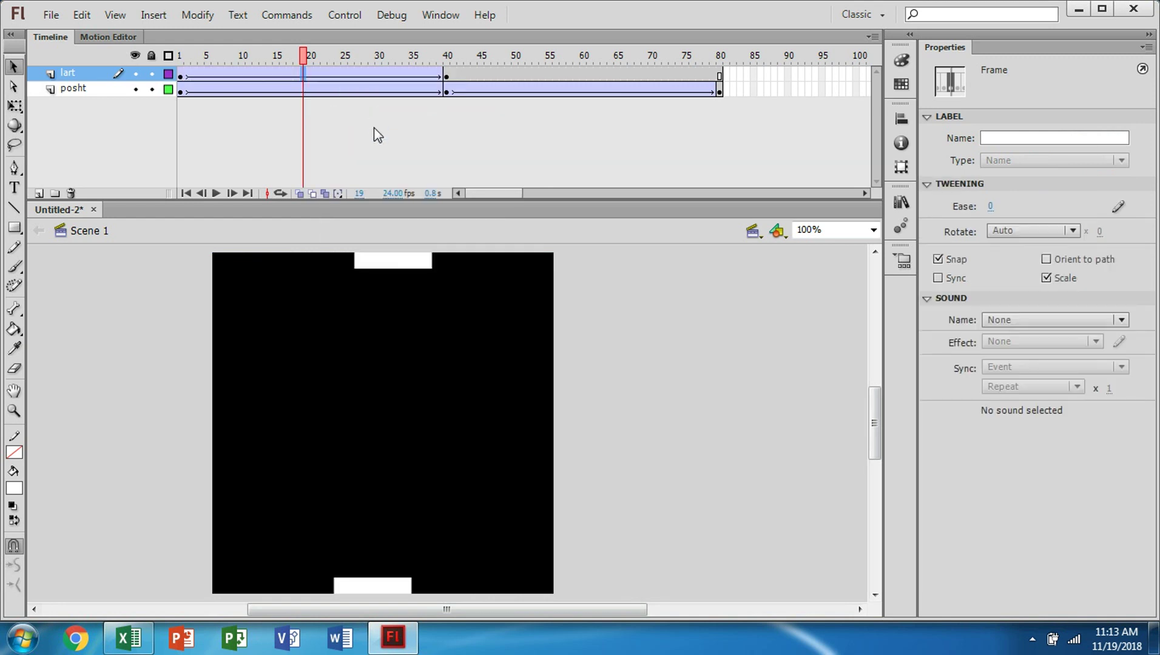
pyautogui.moveTo(334, 59); pyautogui.dragTo(175, 58)
pyautogui.click(225, 176)
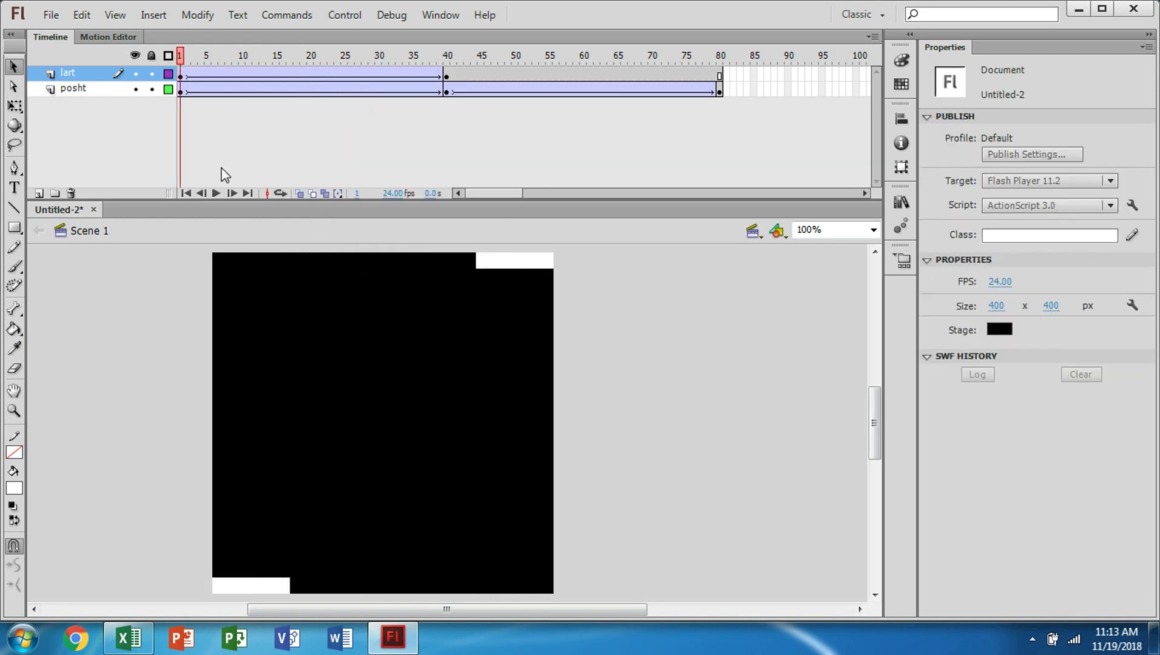
pyautogui.click(214, 193)
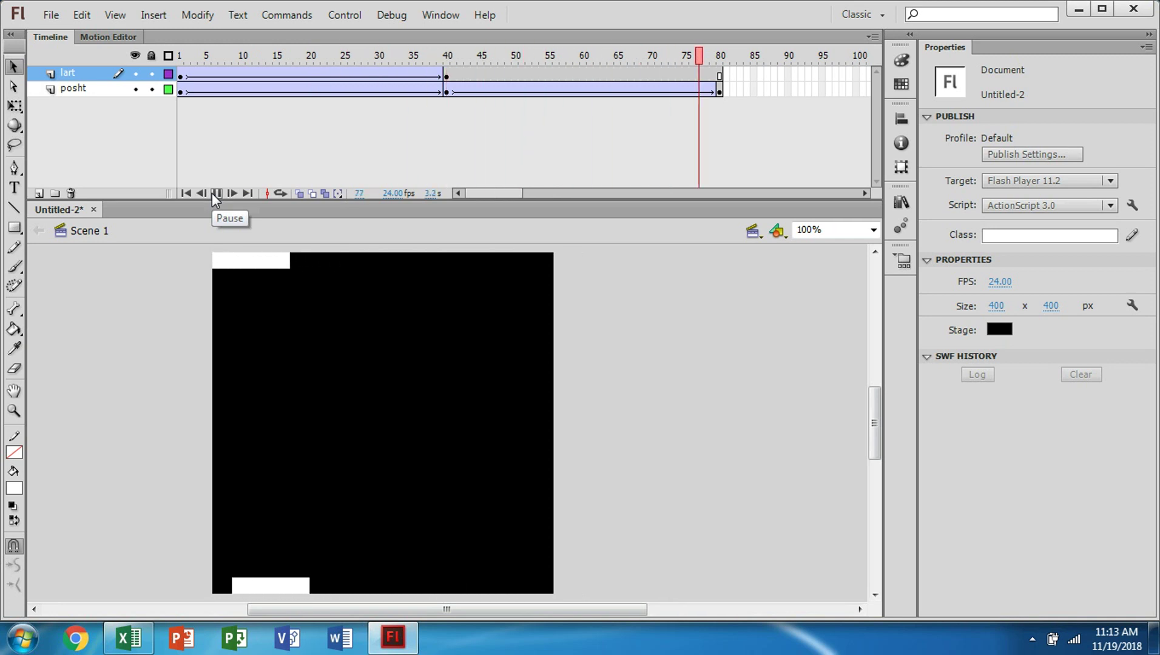
# Add a frame-80 keyframe on lart, tween frames 40–80, and preview both tweens.
pyautogui.click(720, 74)
pyautogui.rightClick(720, 74)
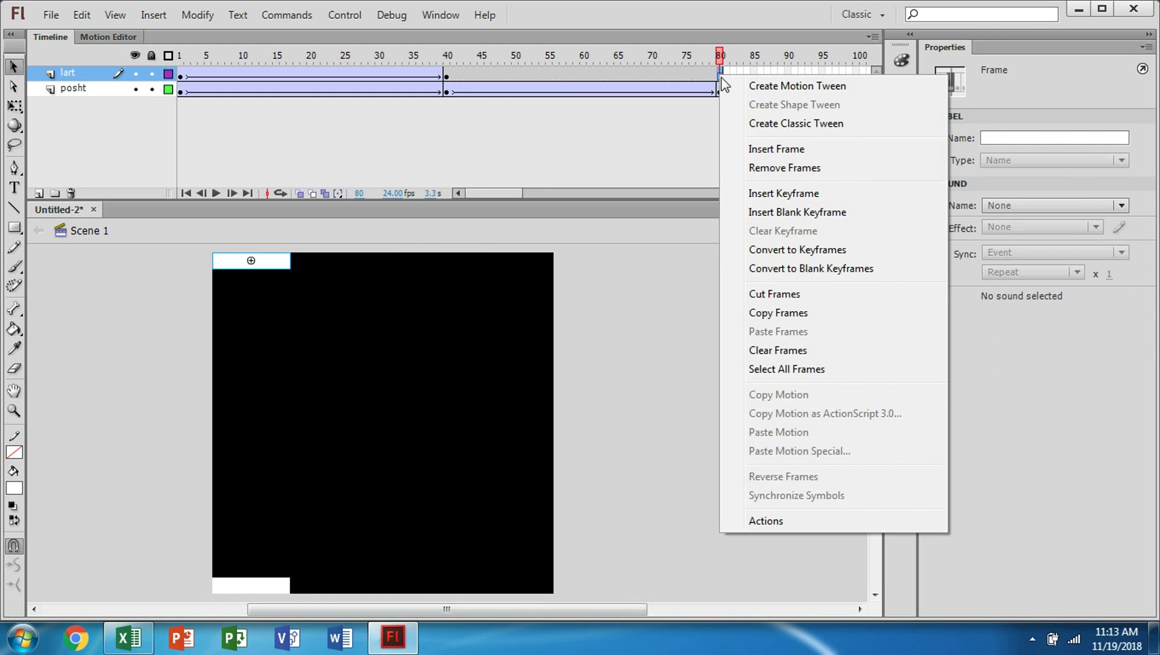
pyautogui.click(754, 200)
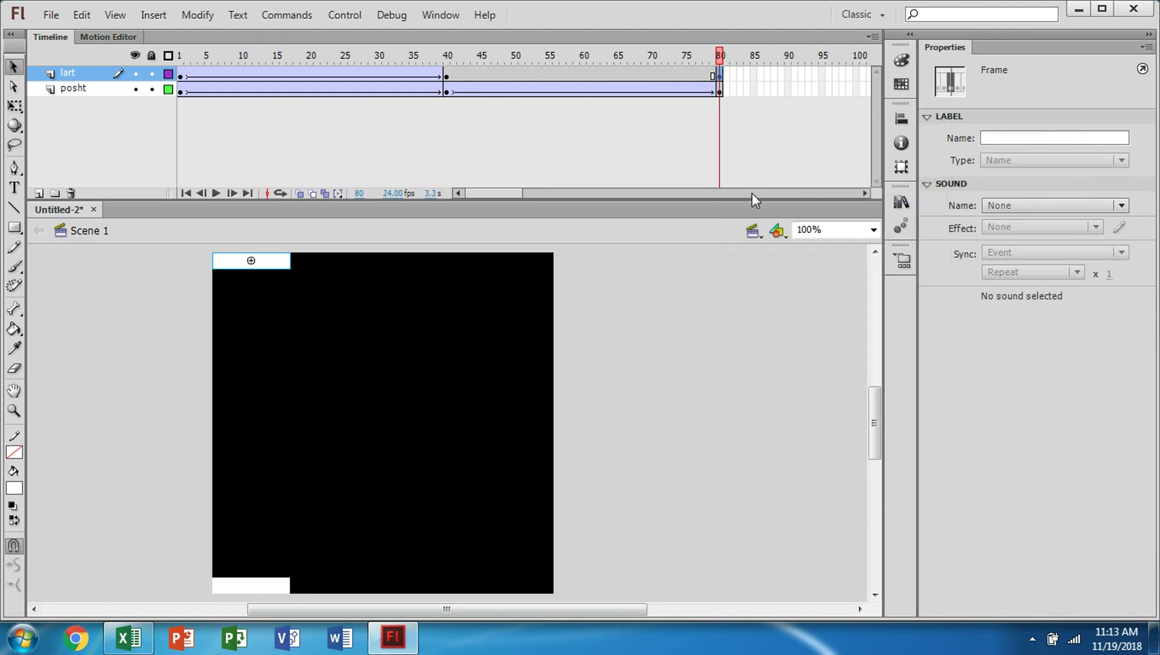
pyautogui.click(578, 76)
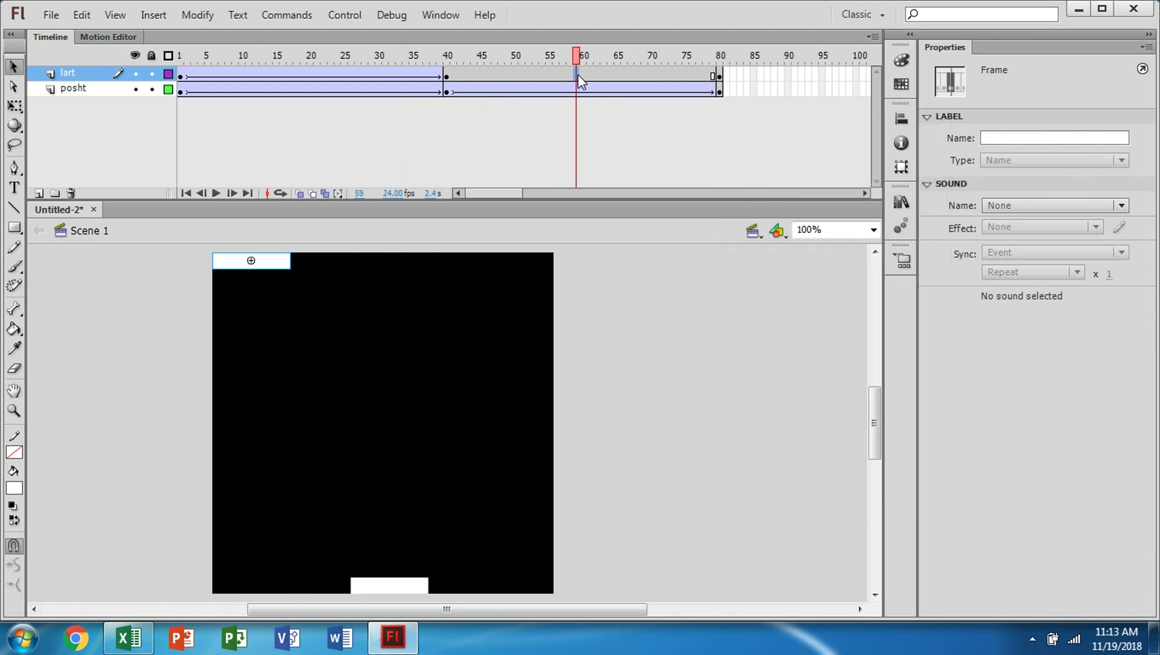
pyautogui.rightClick(578, 74)
pyautogui.click(633, 123)
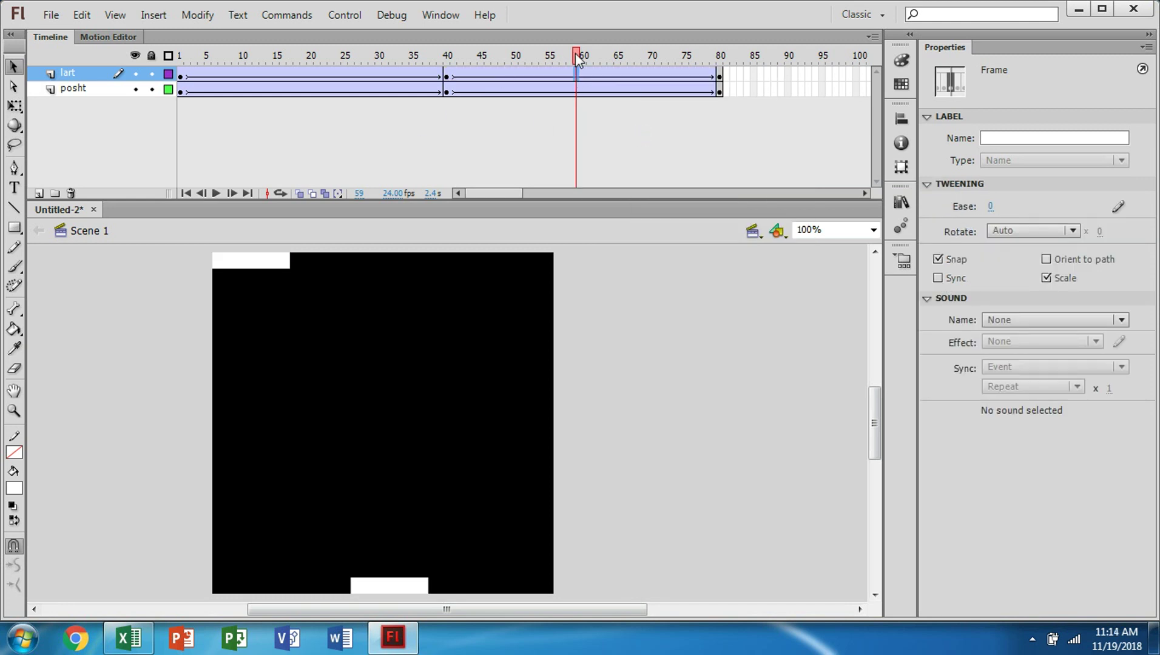
pyautogui.moveTo(576, 59); pyautogui.dragTo(179, 57)
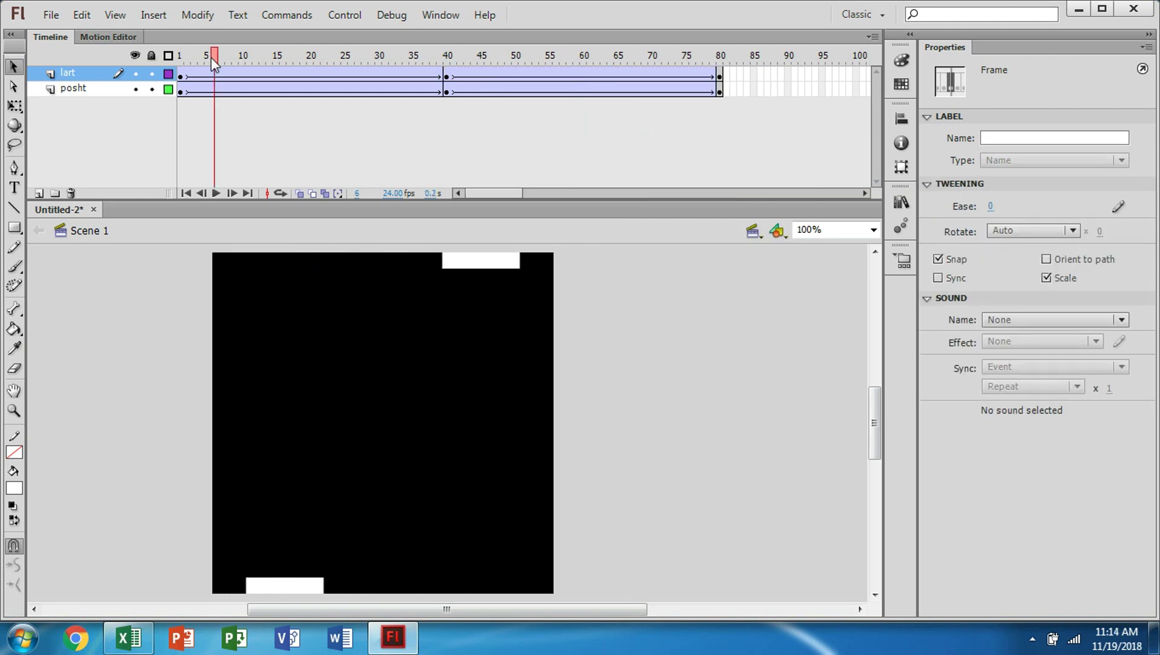
pyautogui.click(216, 193)
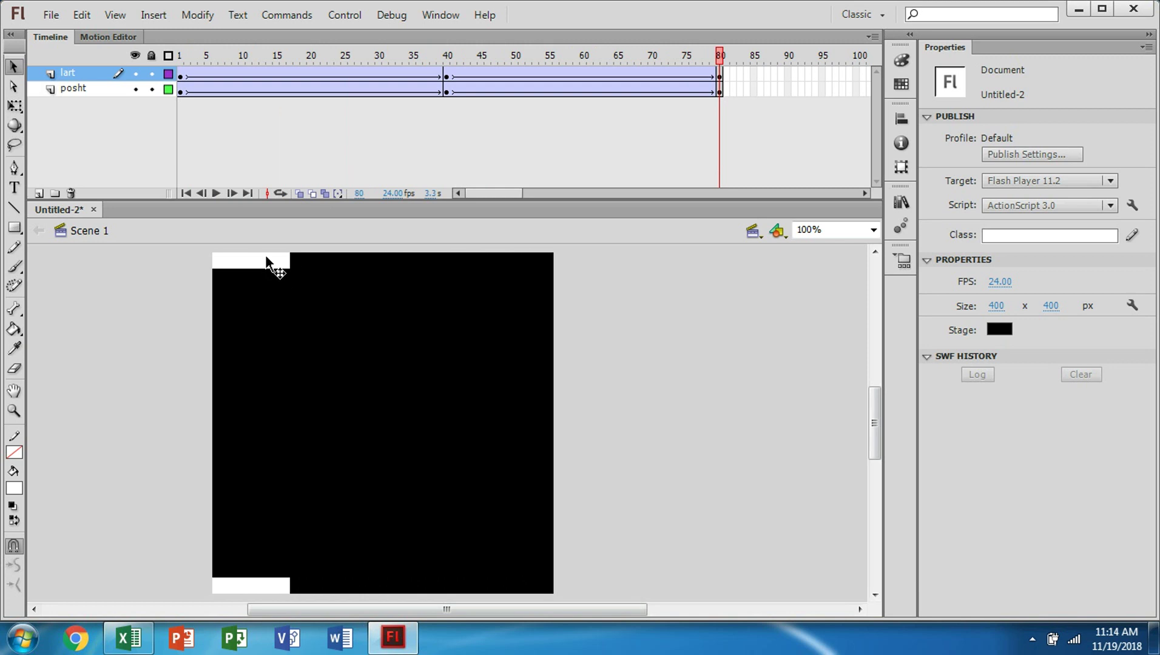
# At frame 80, move the top paddle flush into the top-right corner and preview both paddles.
pyautogui.click(720, 74)
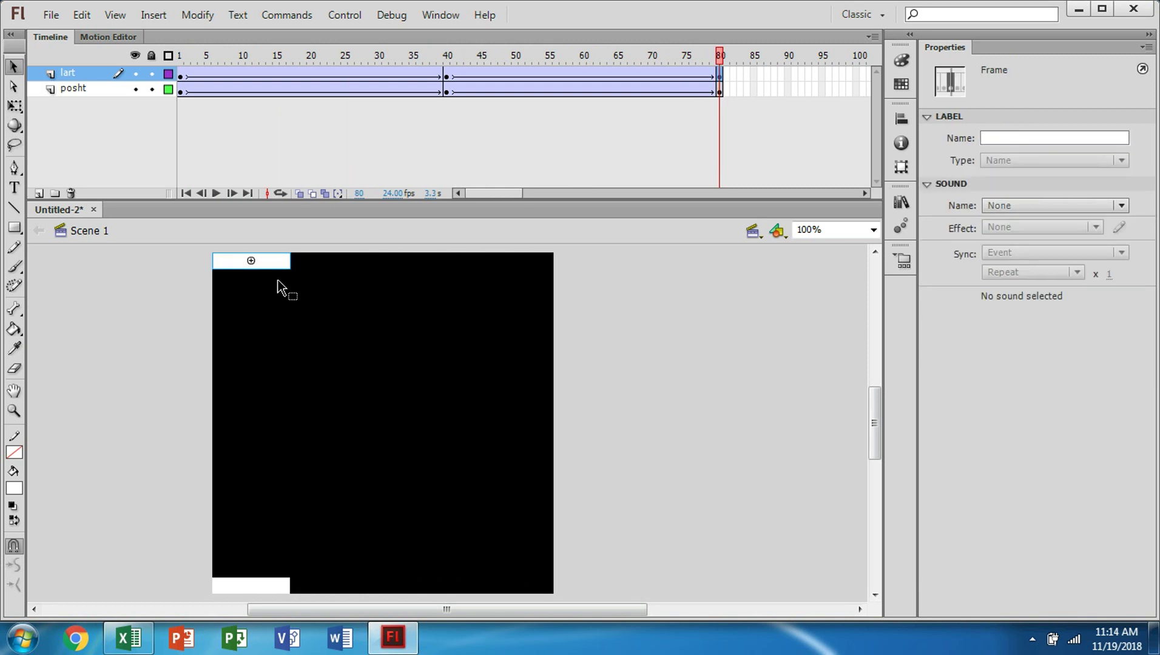
pyautogui.moveTo(278, 267); pyautogui.dragTo(534, 269)
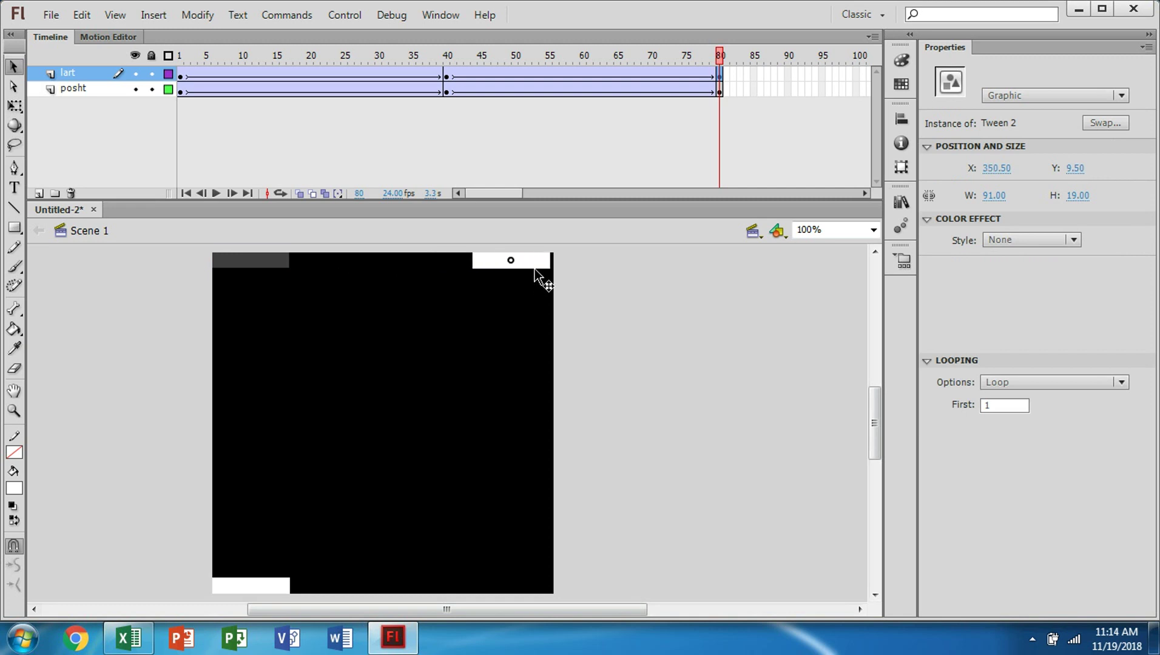
pyautogui.moveTo(534, 269); pyautogui.dragTo(540, 269)
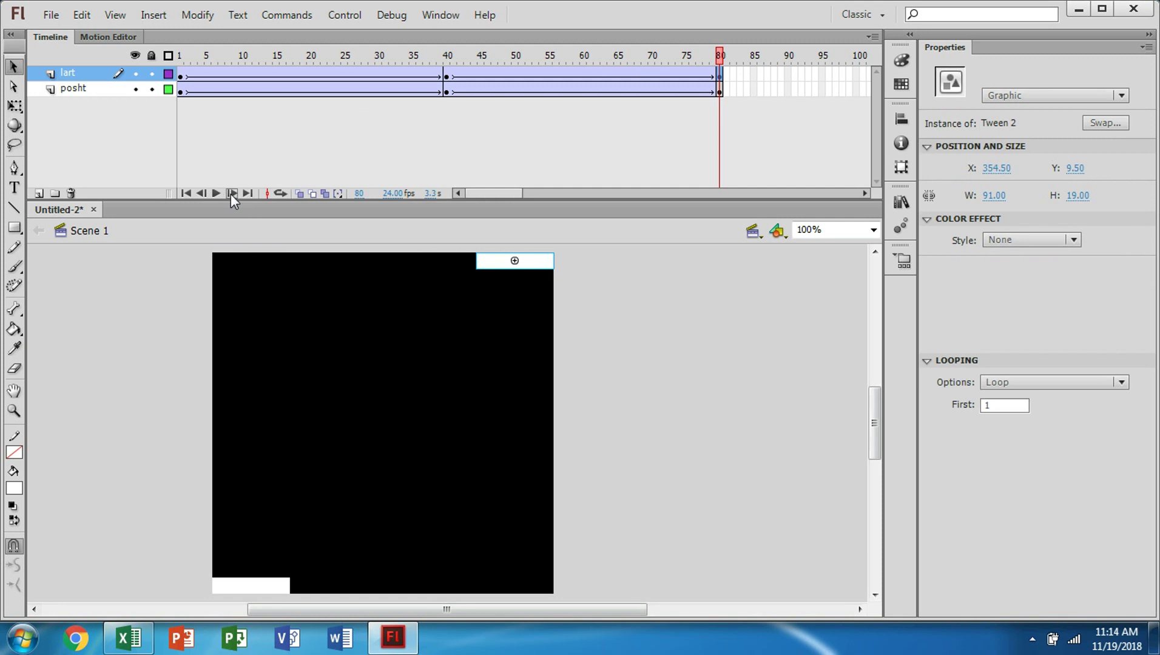
pyautogui.click(215, 190)
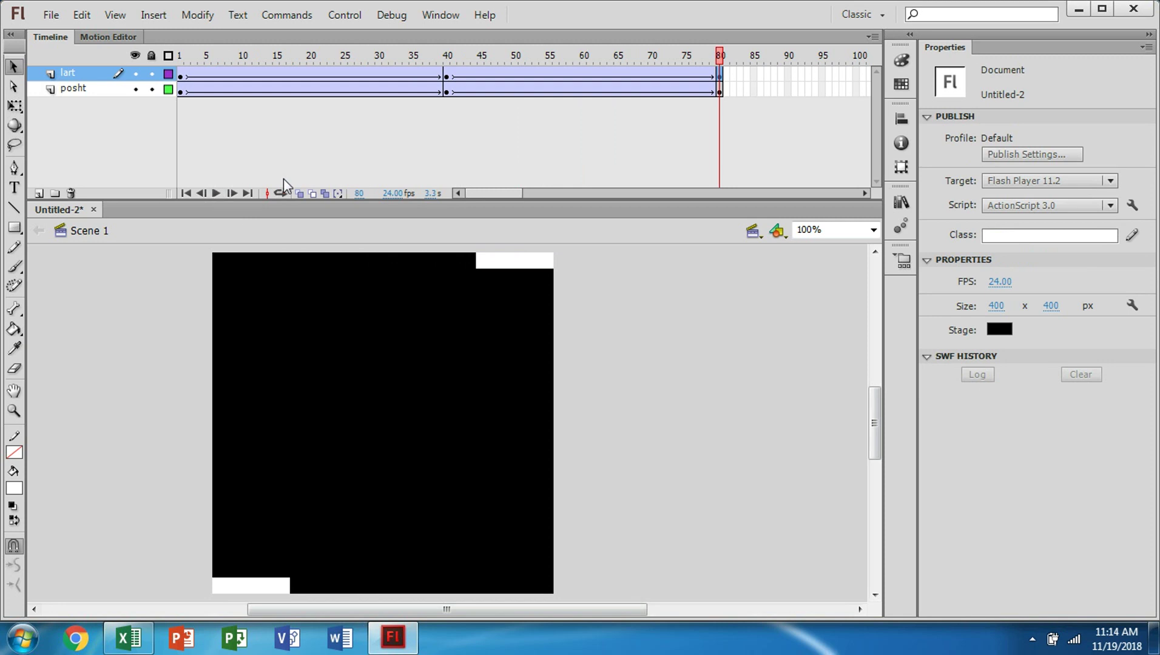
# Add a new layer named 'majtas' above lart.
pyautogui.rightClick(85, 75)
pyautogui.click(135, 145)
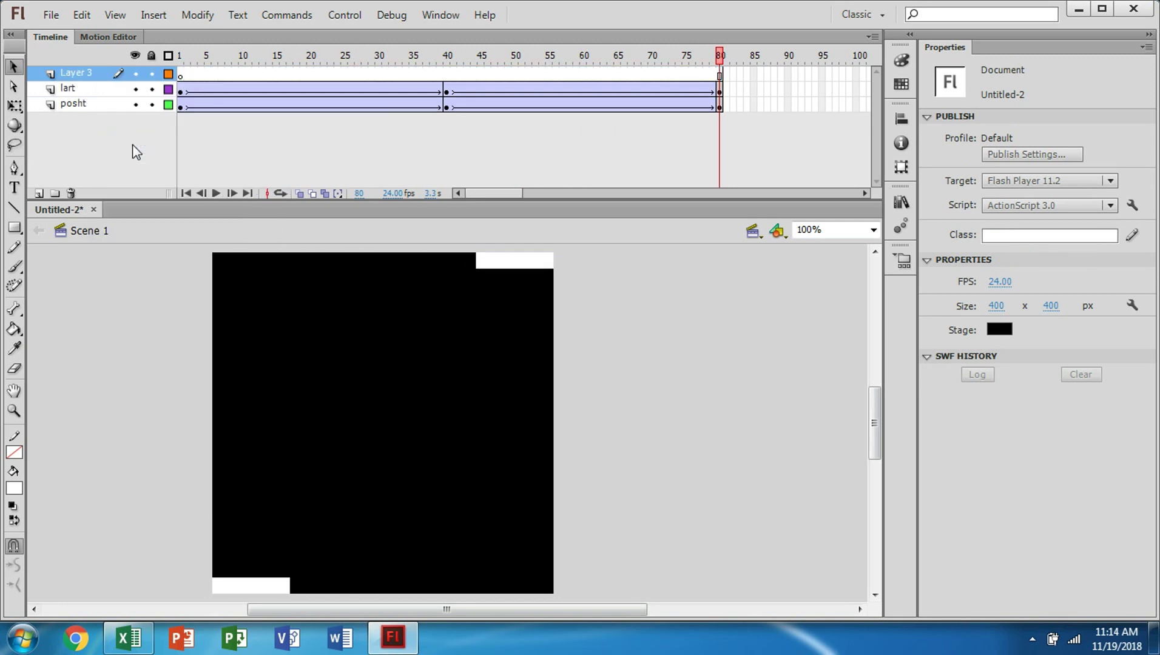
pyautogui.doubleClick(83, 76)
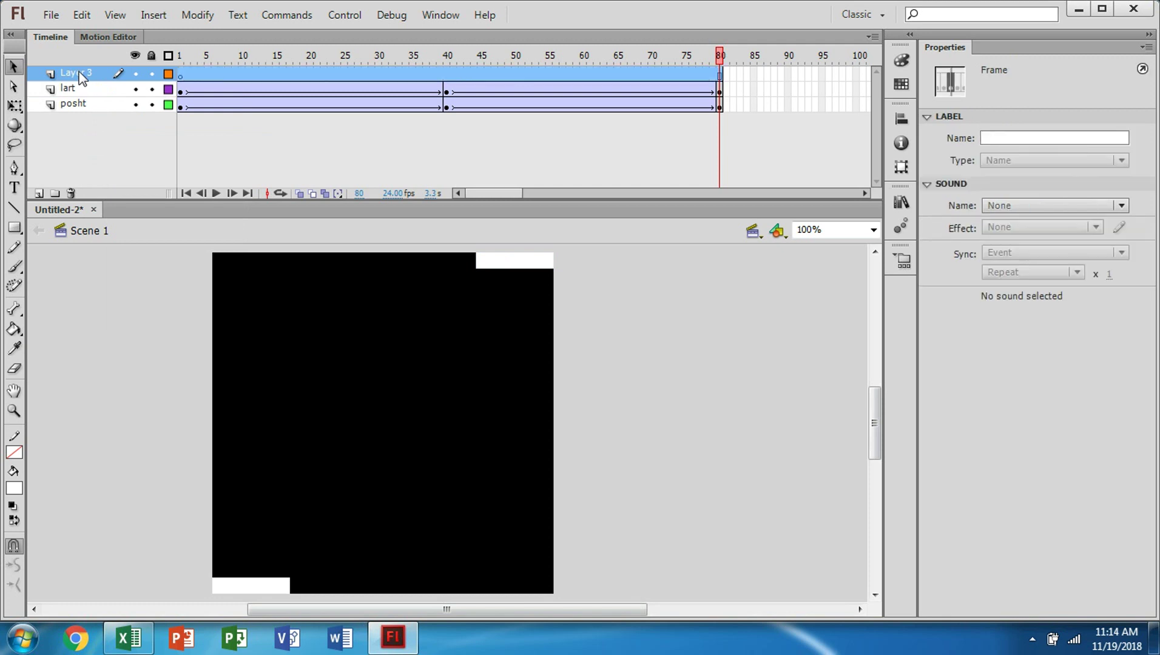
pyautogui.write('majtas')
pyautogui.click(291, 315)
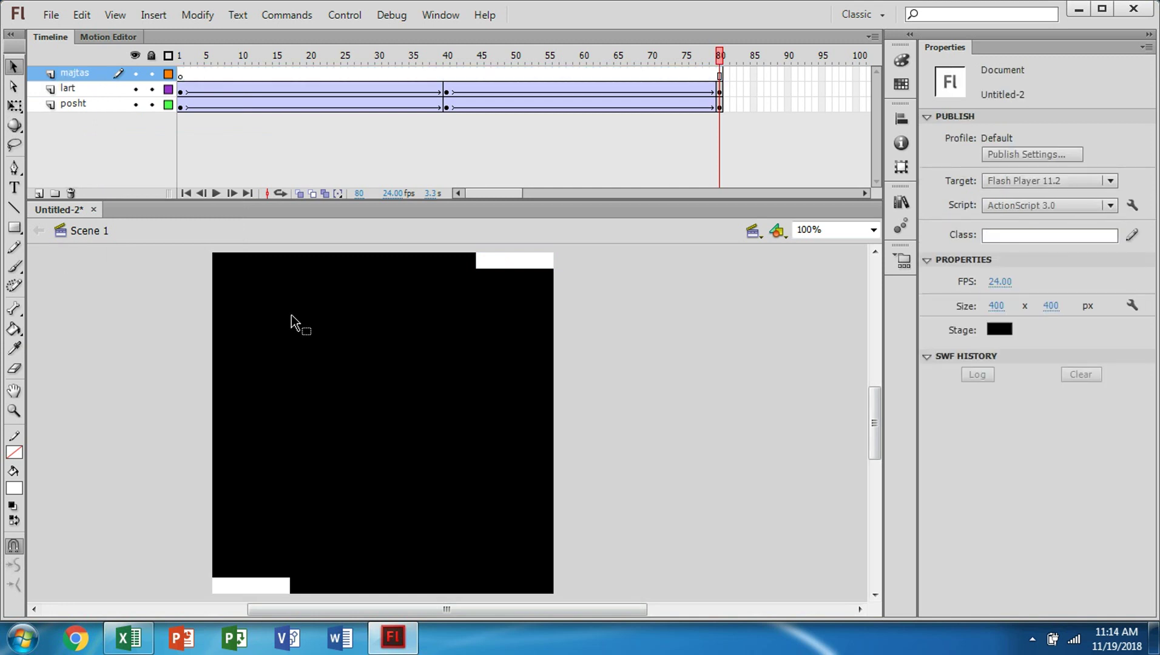
# Paste the 91 x 19 px white bar near the stage centre on majtas at frame 1.
pyautogui.rightClick(290, 314)
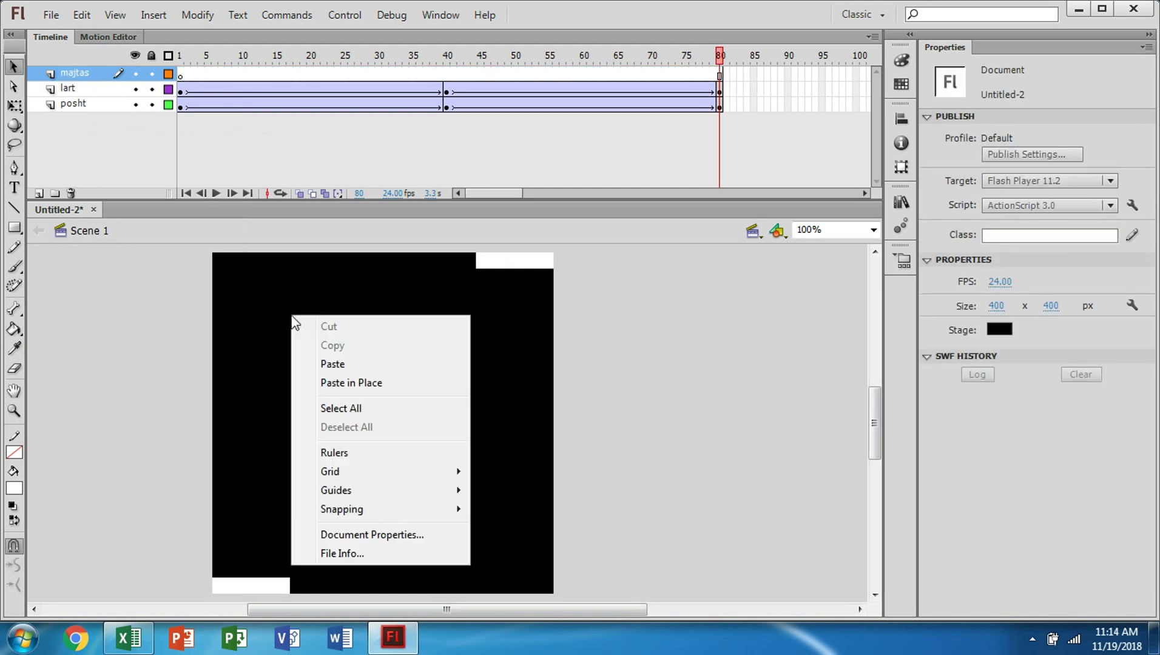
pyautogui.click(332, 364)
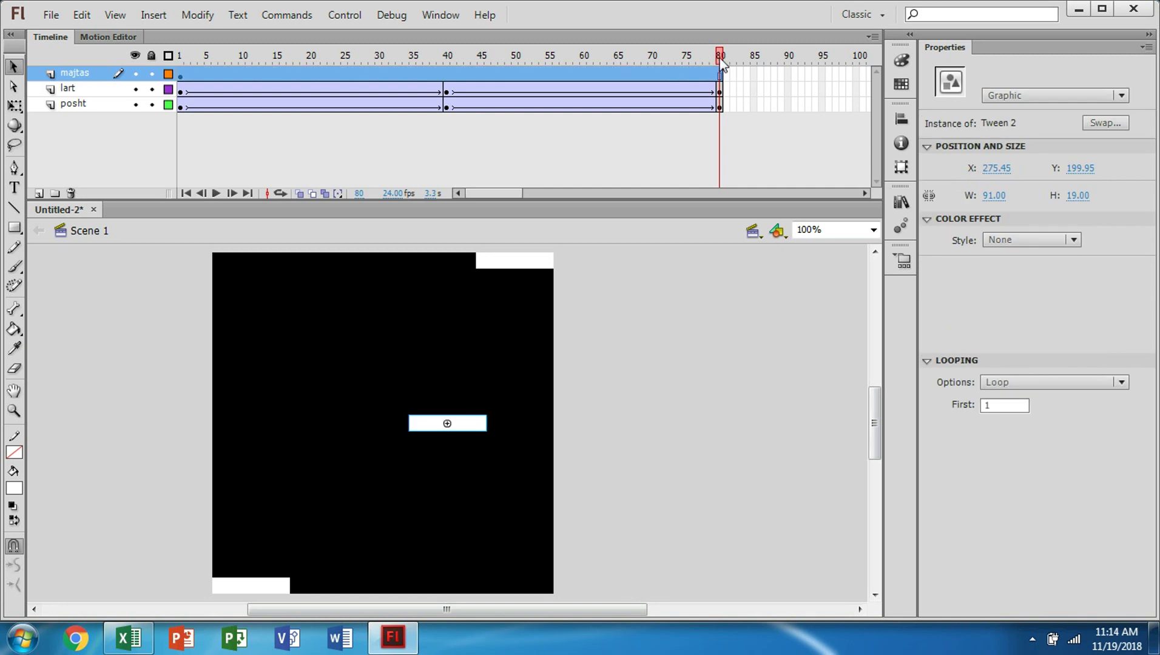
pyautogui.hotkey('ctrl', 'shift', 'a')
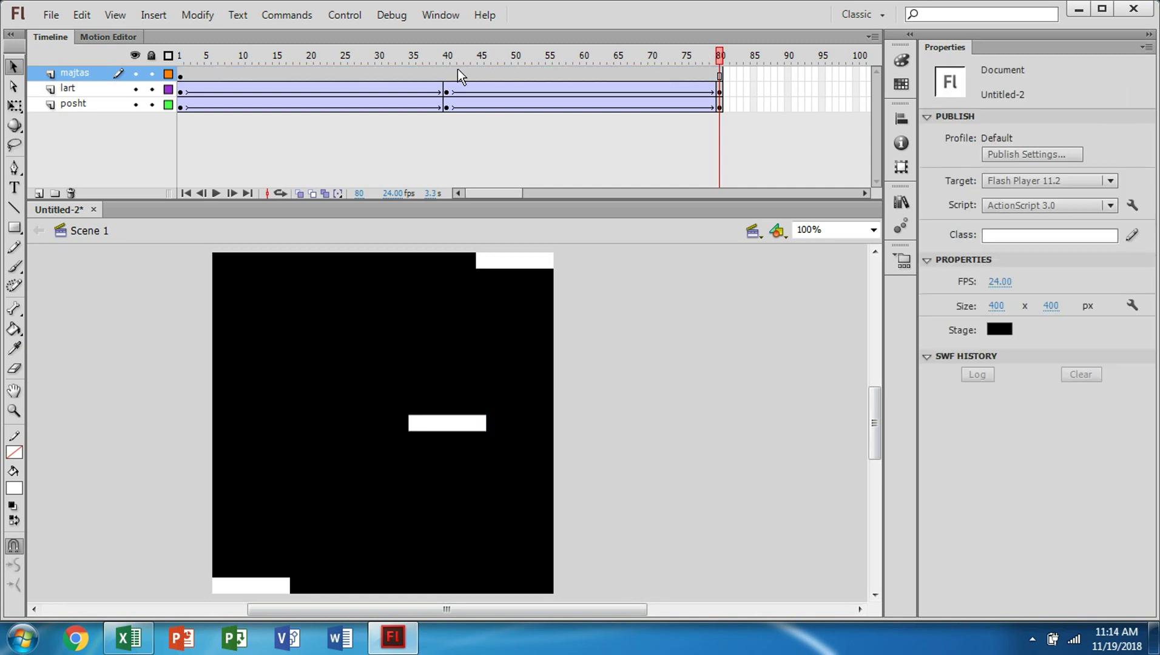
pyautogui.click(447, 74)
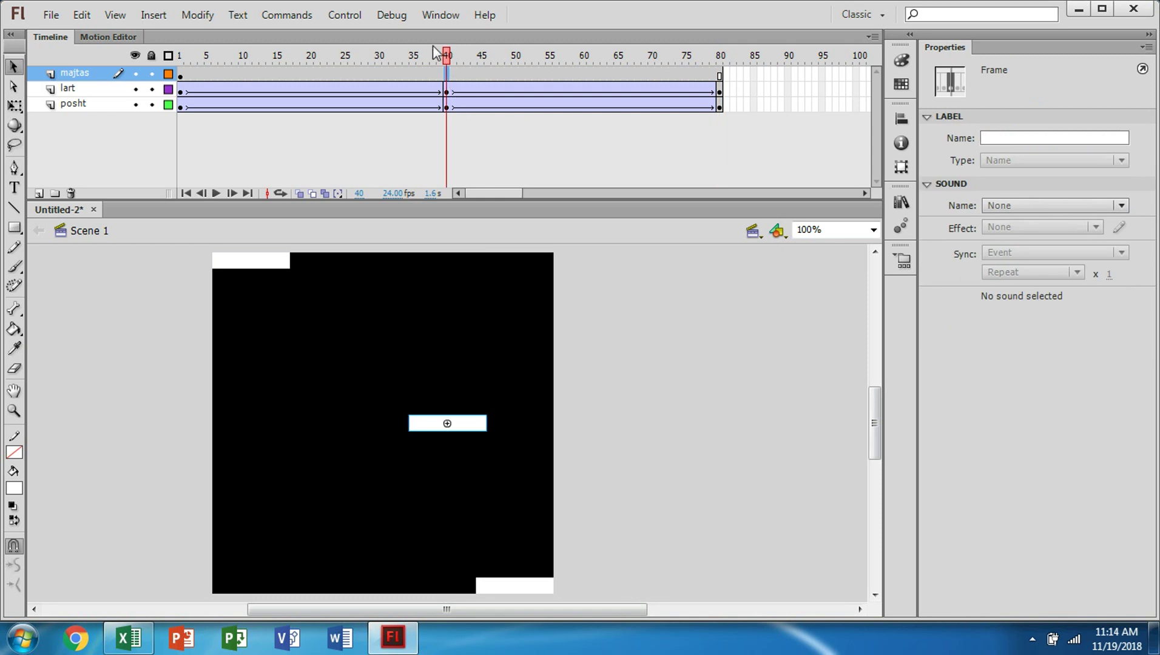
pyautogui.moveTo(447, 56)
pyautogui.mouseDown()
pyautogui.moveTo(163, 83)
pyautogui.moveTo(173, 106)
pyautogui.mouseUp()
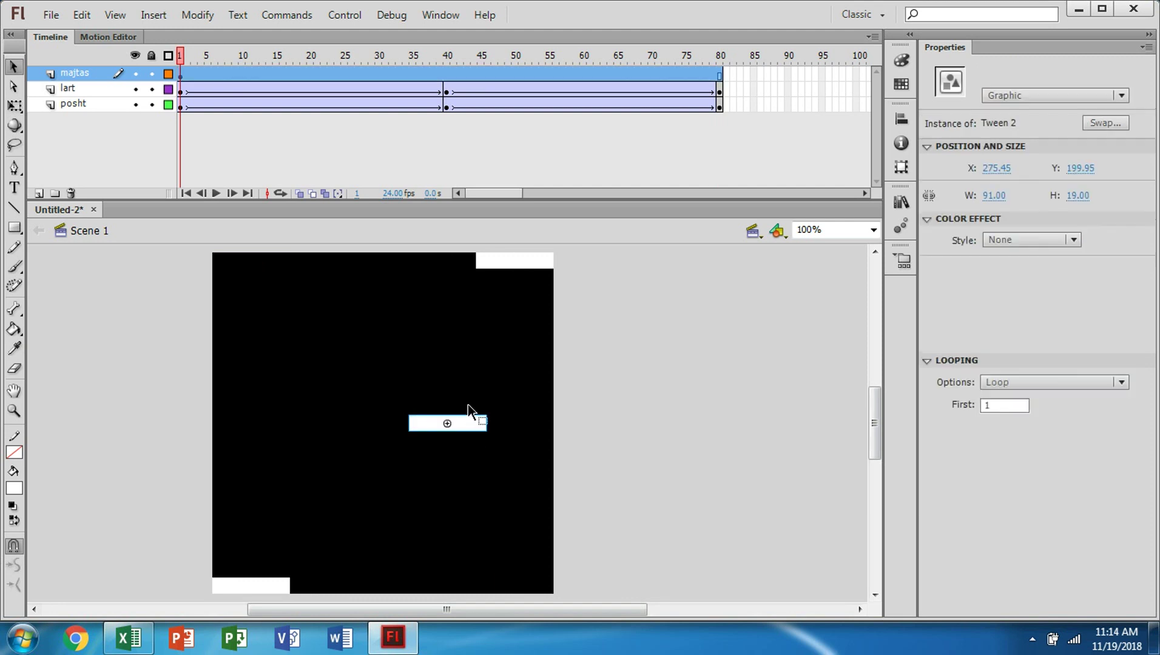
pyautogui.click(17, 108)
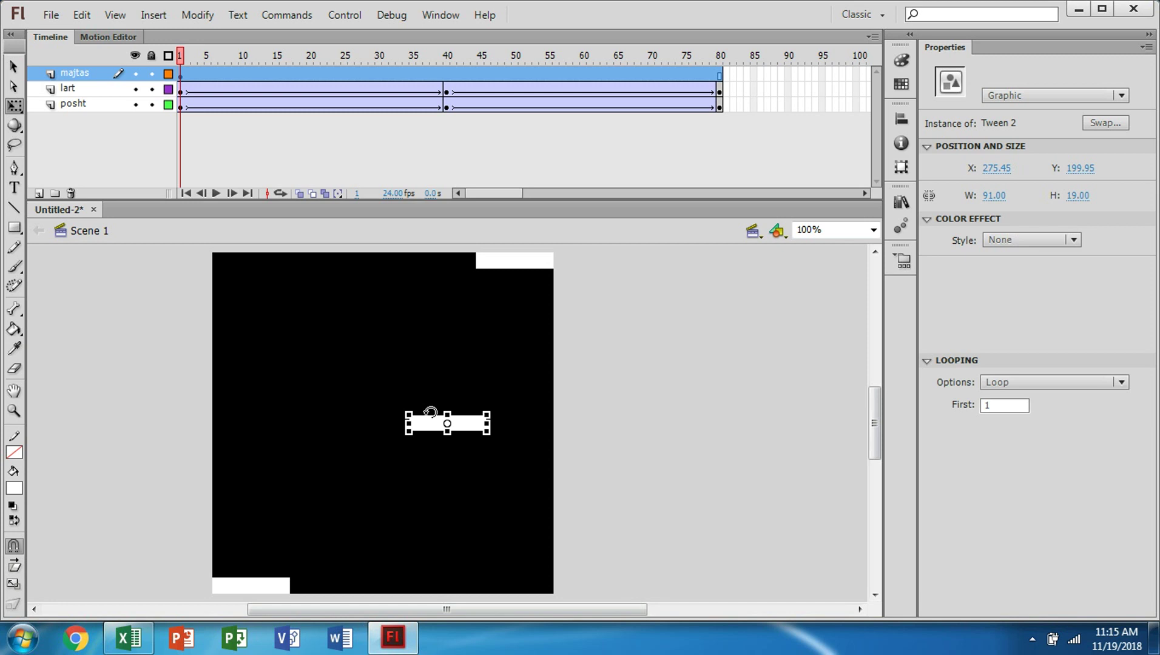
# Rotate the majtas bar 90° to 19 x 91 px and set it flush in the top-left corner.
pyautogui.moveTo(407, 429)
pyautogui.mouseDown()
pyautogui.moveTo(432, 458)
pyautogui.moveTo(464, 469)
pyautogui.mouseUp()
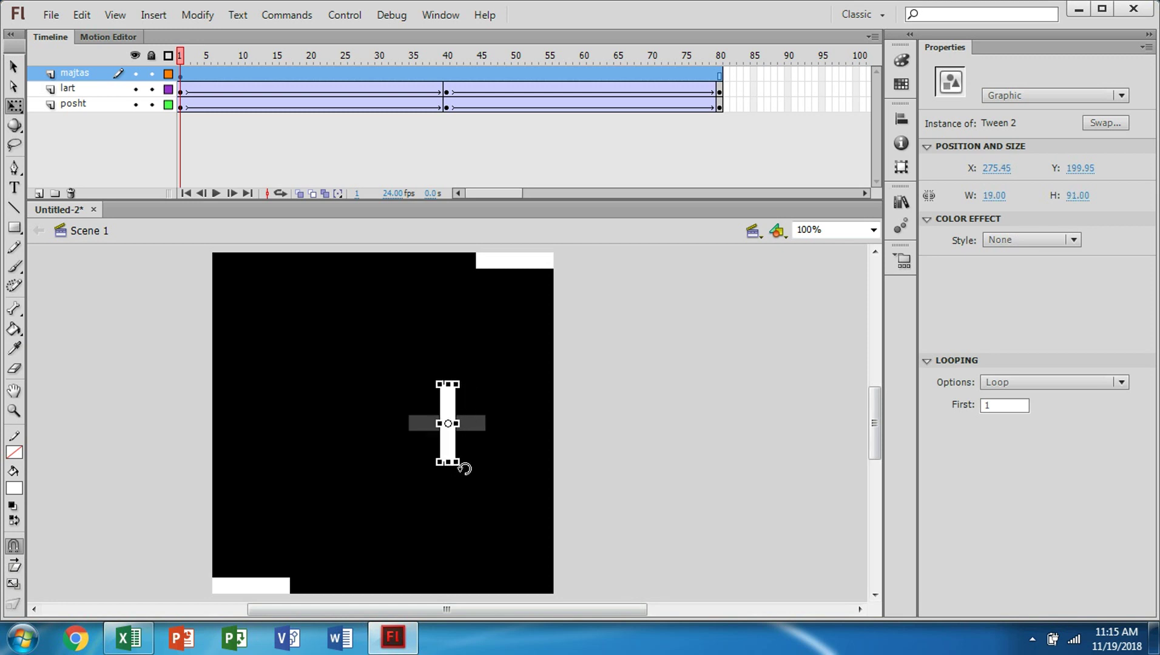
pyautogui.press('v')
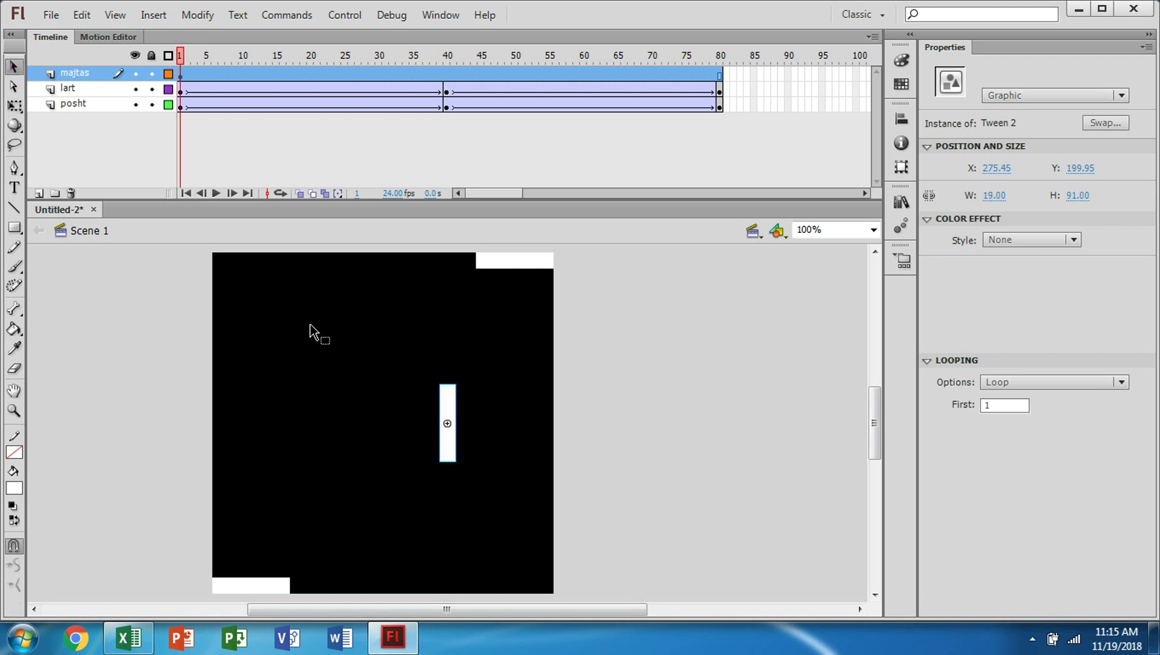
pyautogui.moveTo(452, 454); pyautogui.dragTo(228, 323)
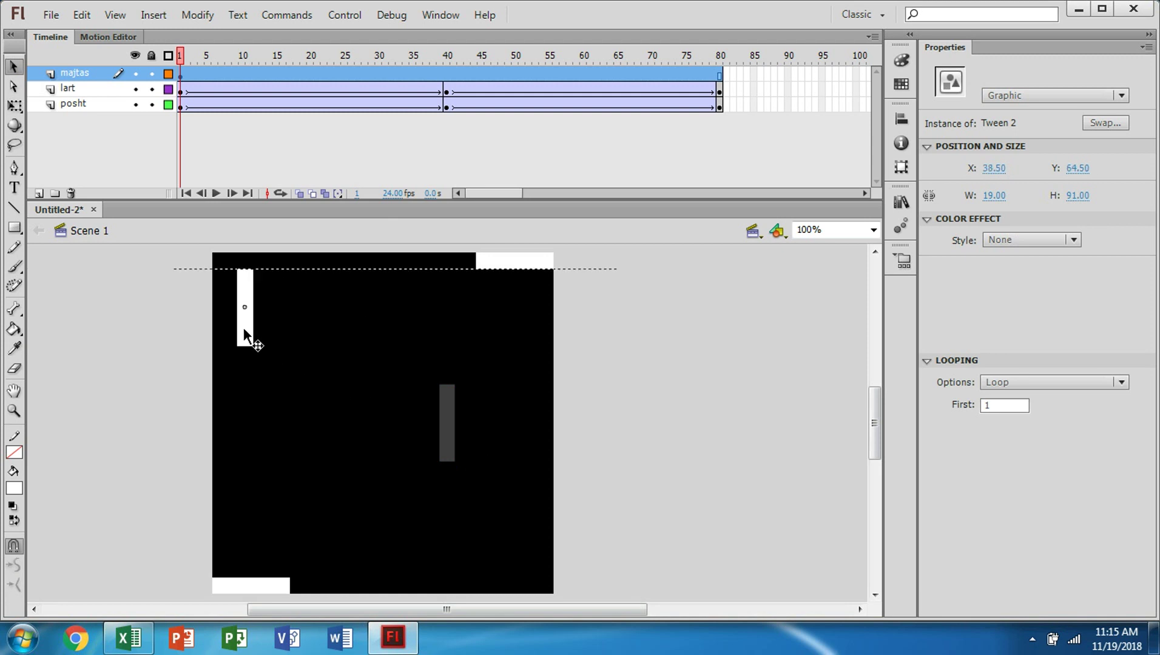
pyautogui.moveTo(229, 323); pyautogui.dragTo(223, 318)
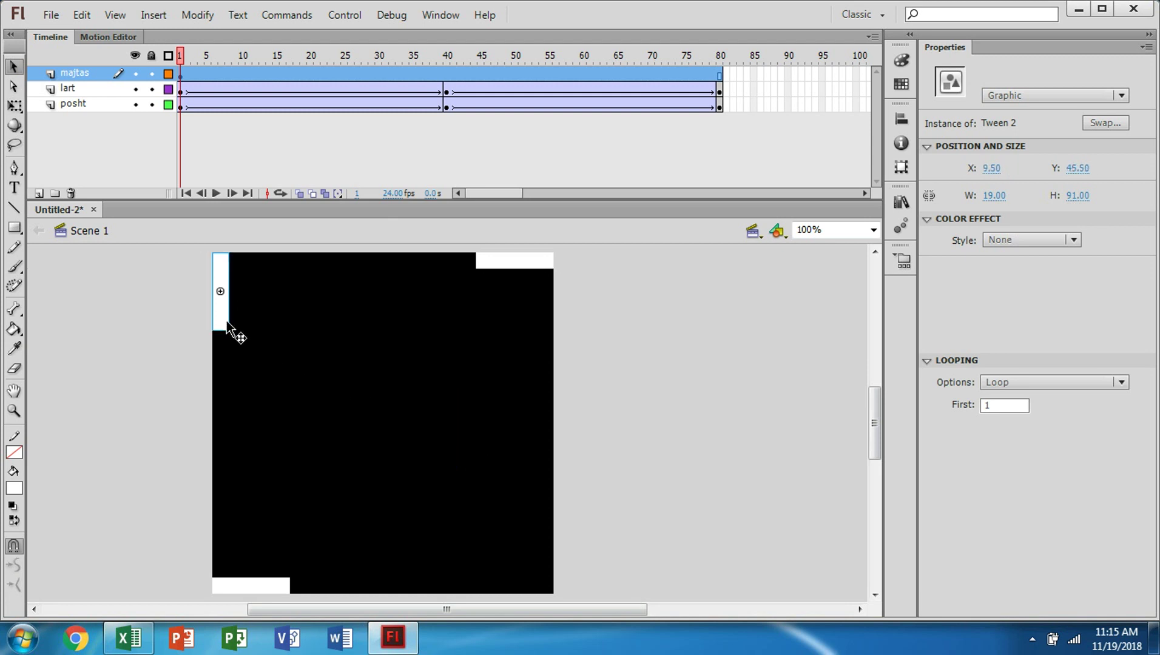
pyautogui.click(447, 72)
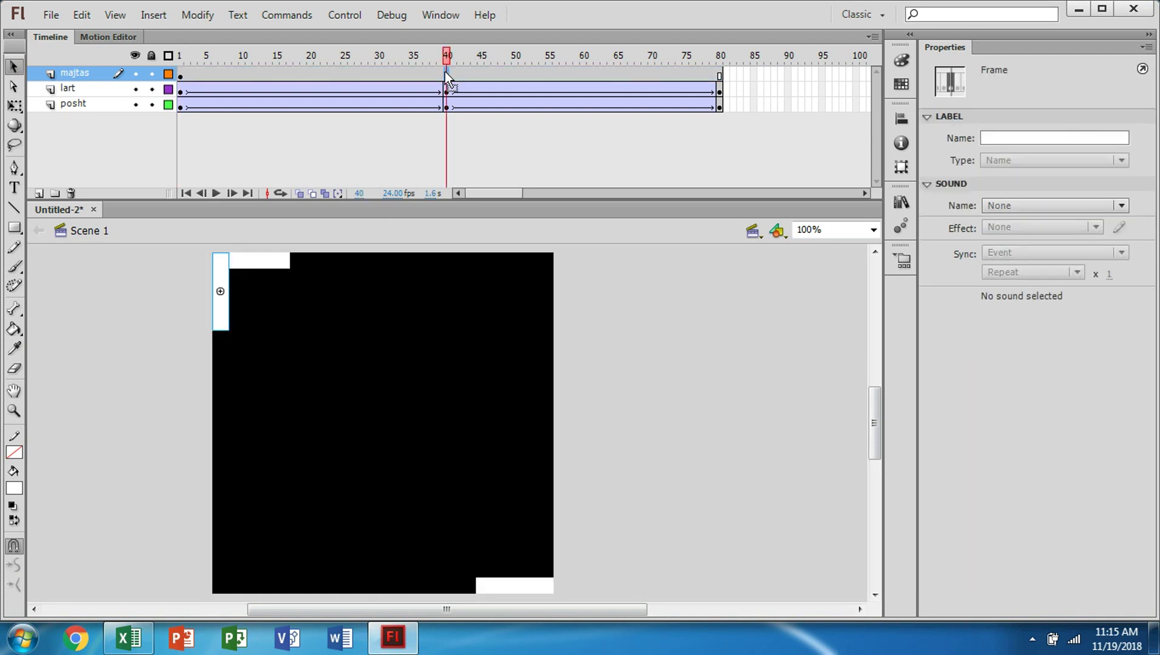
pyautogui.rightClick(446, 73)
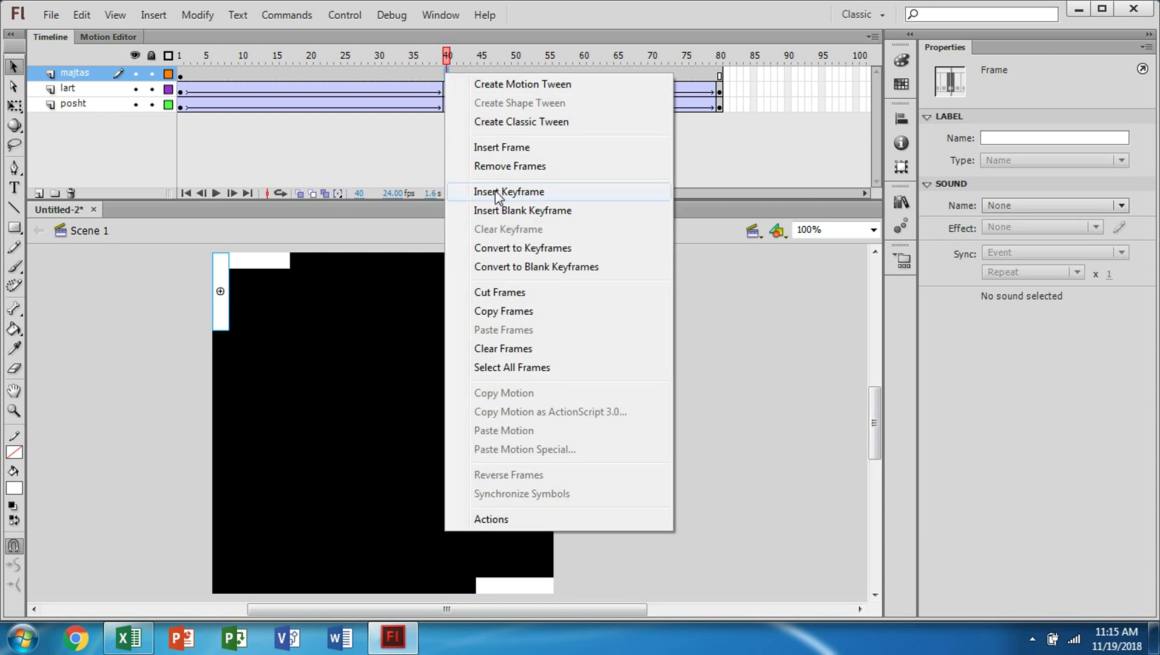
# Add a frame-40 keyframe on majtas with the left paddle moved to the bottom-left (Y 354.5).
pyautogui.click(497, 193)
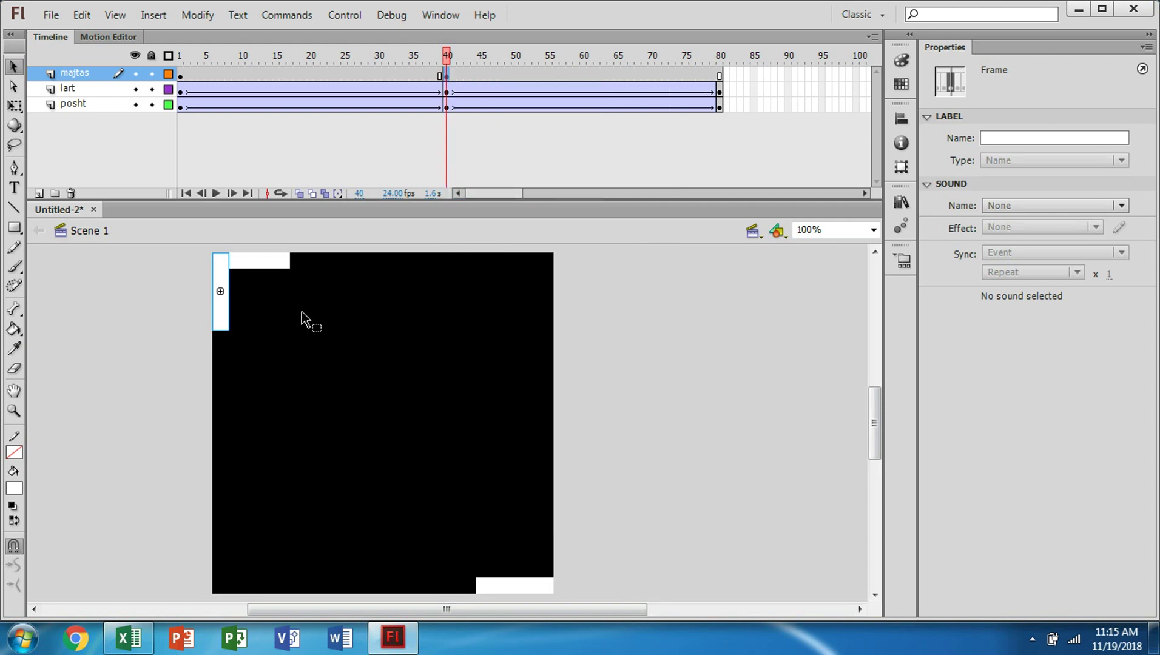
pyautogui.moveTo(221, 318); pyautogui.dragTo(221, 584)
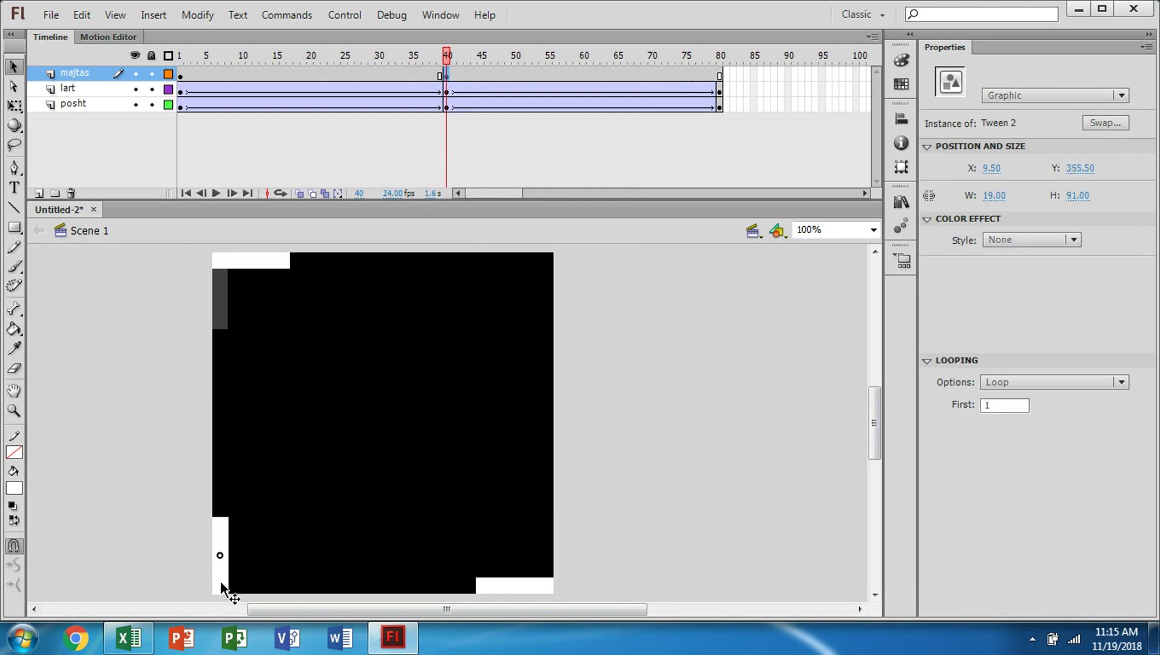
pyautogui.moveTo(220, 584); pyautogui.dragTo(221, 582)
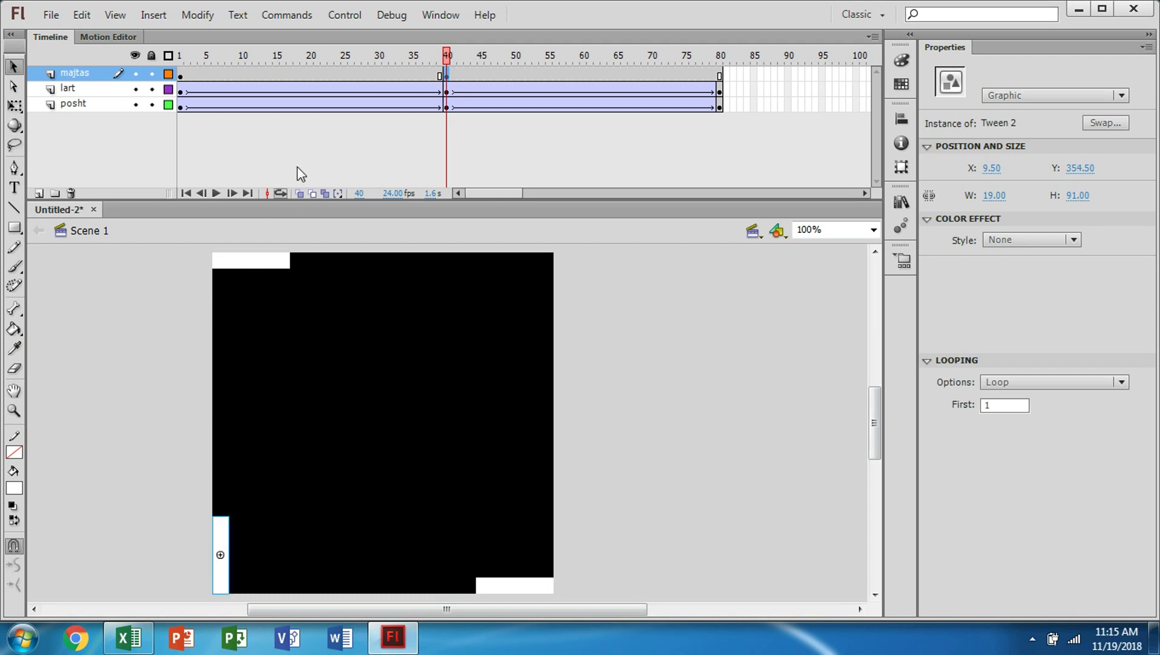
# Add a classic tween on majtas over frames 1–40.
pyautogui.click(293, 72)
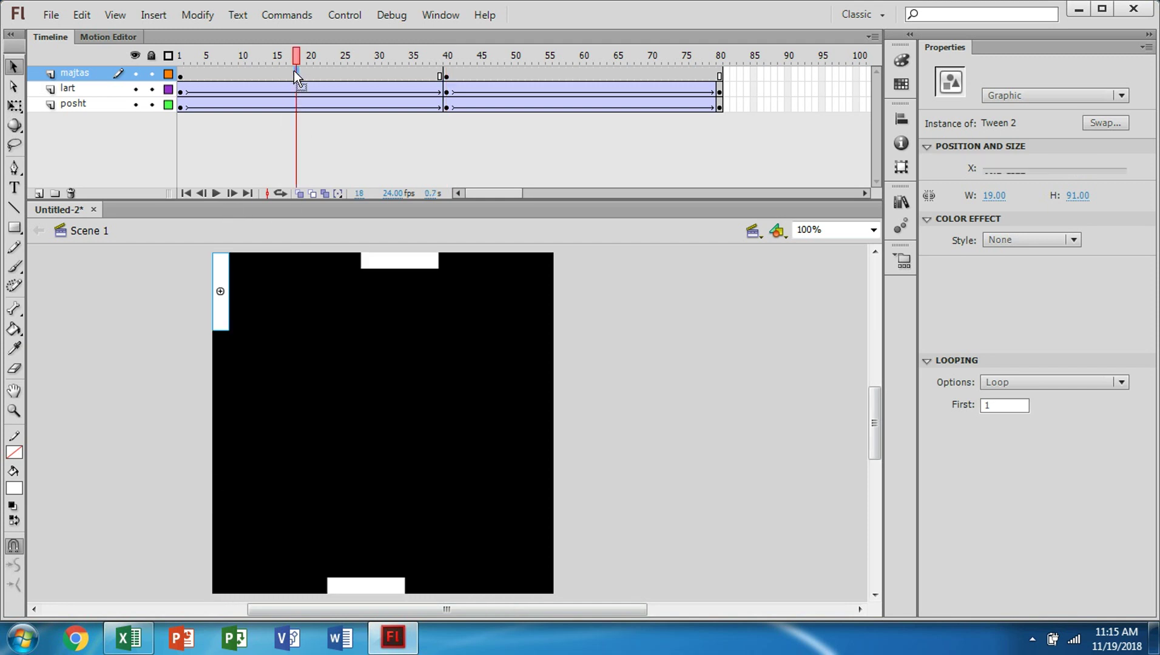
pyautogui.rightClick(294, 71)
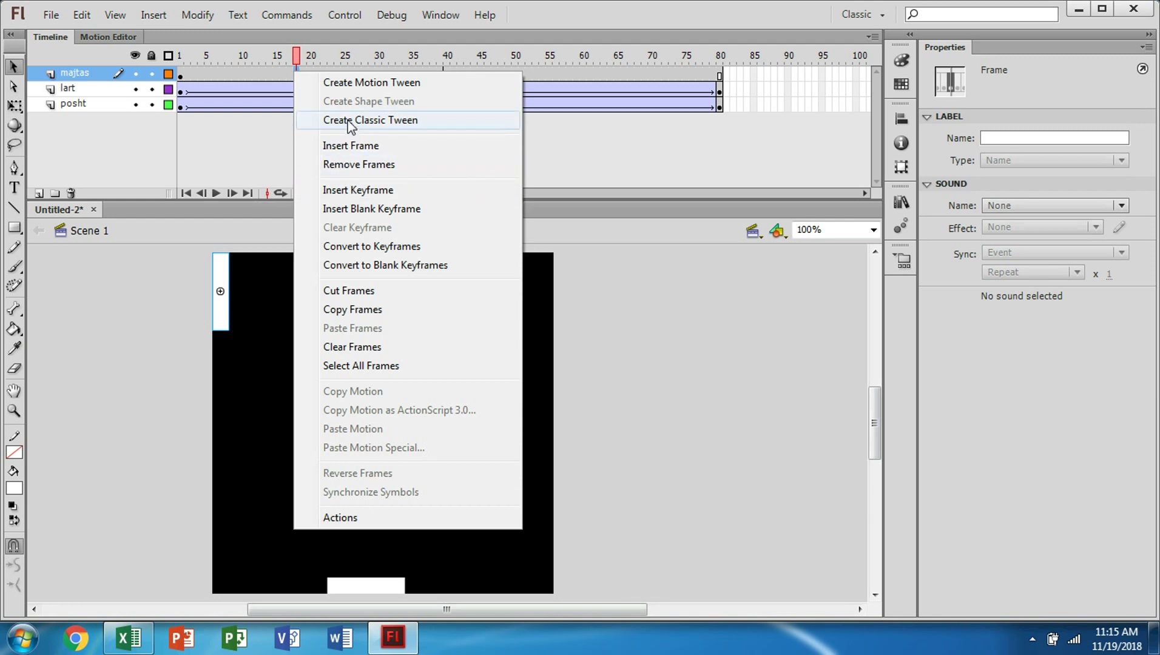
pyautogui.click(352, 121)
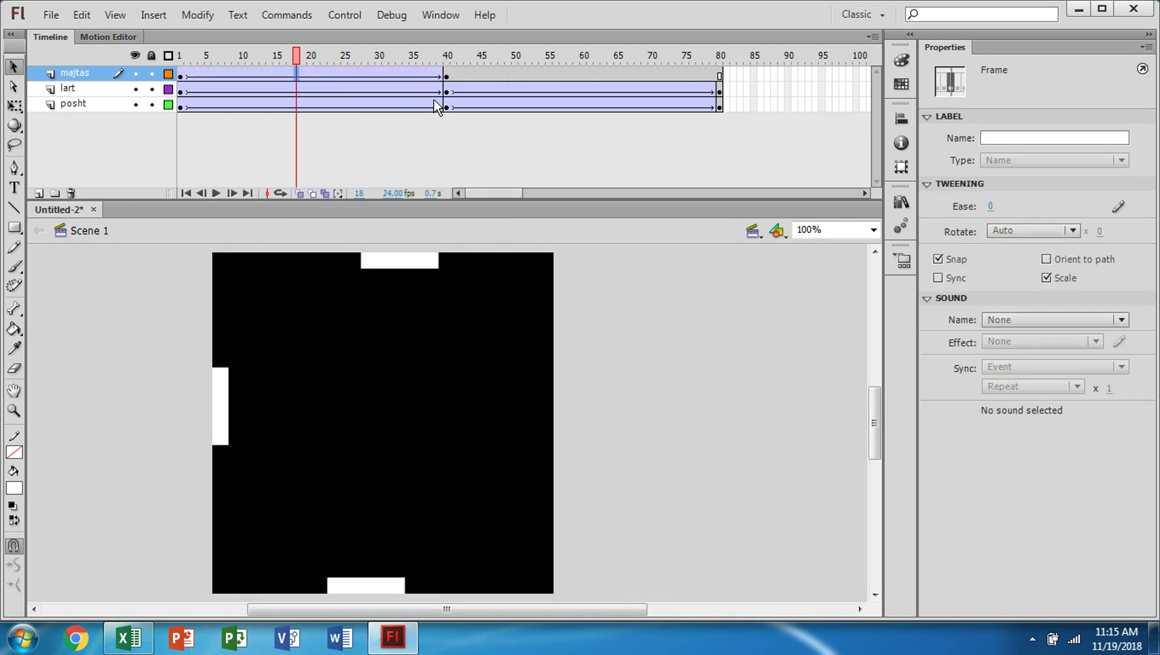
# Add a frame-80 keyframe on majtas with the left paddle back at the top-left.
pyautogui.click(719, 74)
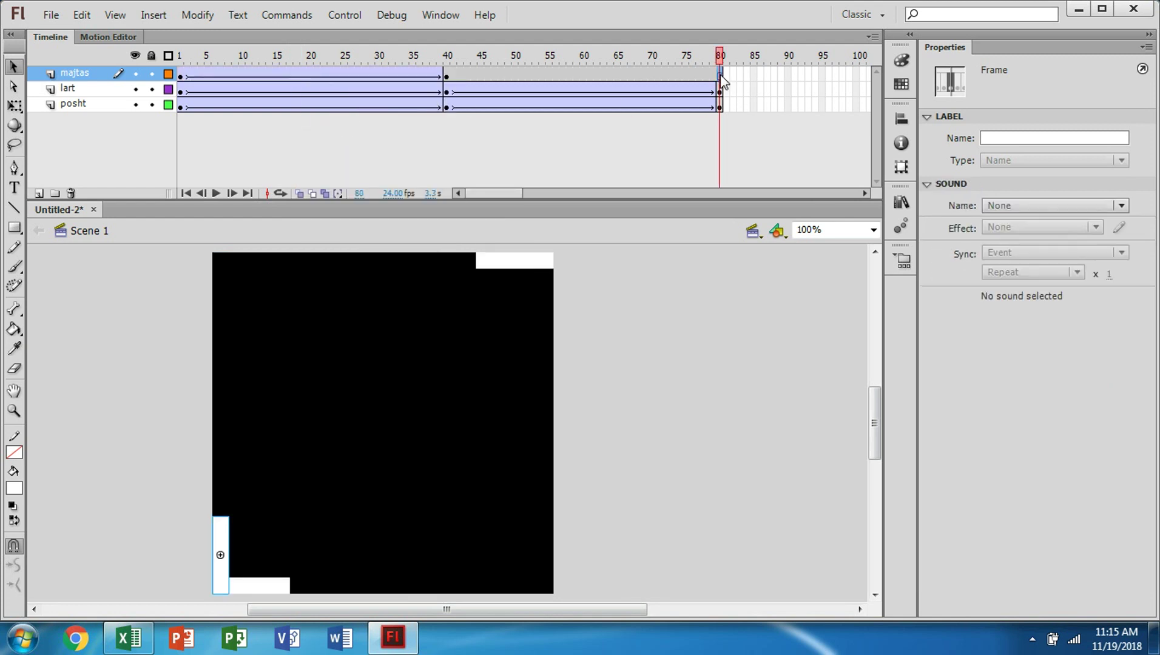
pyautogui.rightClick(719, 74)
pyautogui.click(783, 193)
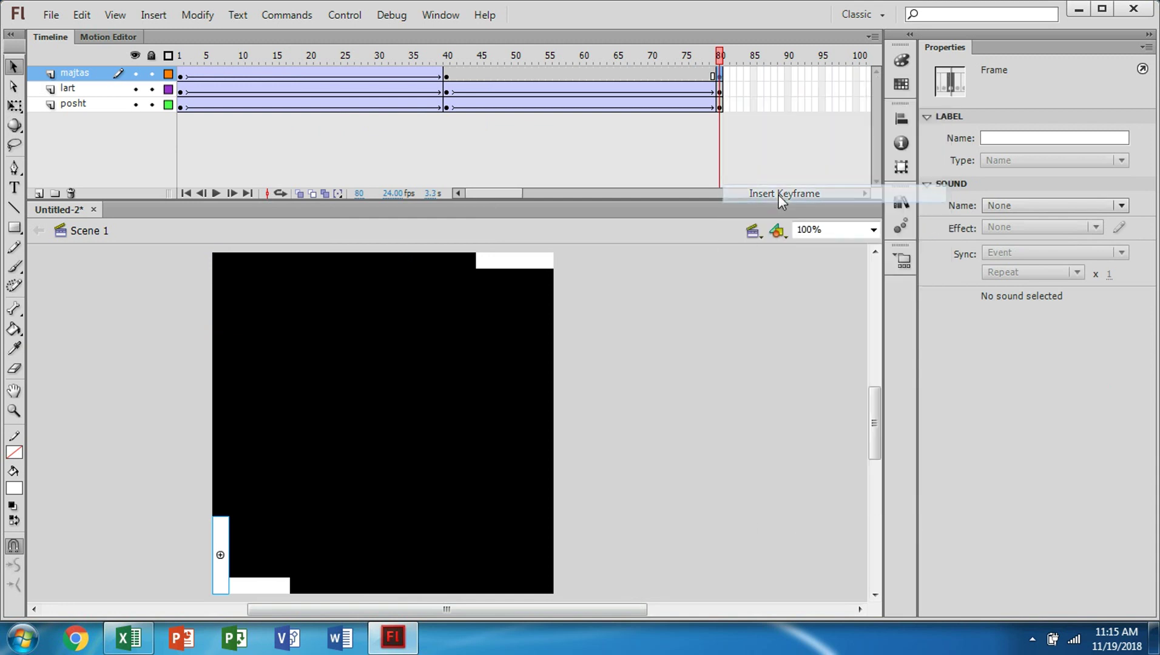
pyautogui.moveTo(219, 532)
pyautogui.mouseDown()
pyautogui.moveTo(219, 293)
pyautogui.moveTo(230, 269)
pyautogui.mouseUp()
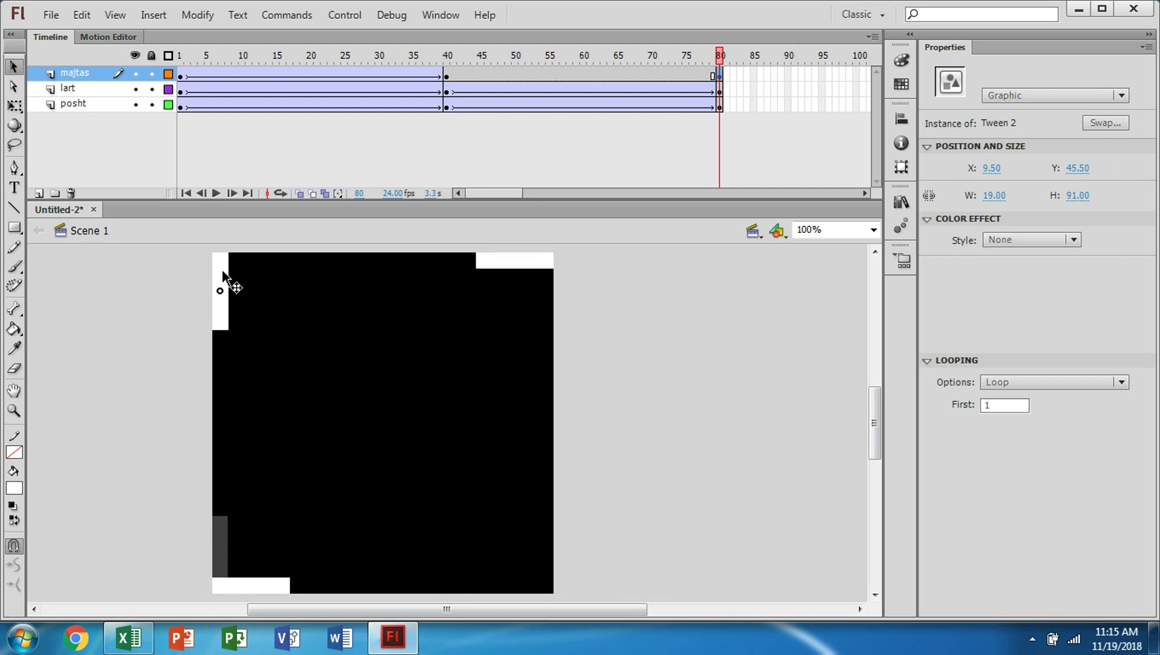
# Tween majtas over frames 40–80, then play the paddle animation from frame 1.
pyautogui.rightClick(593, 70)
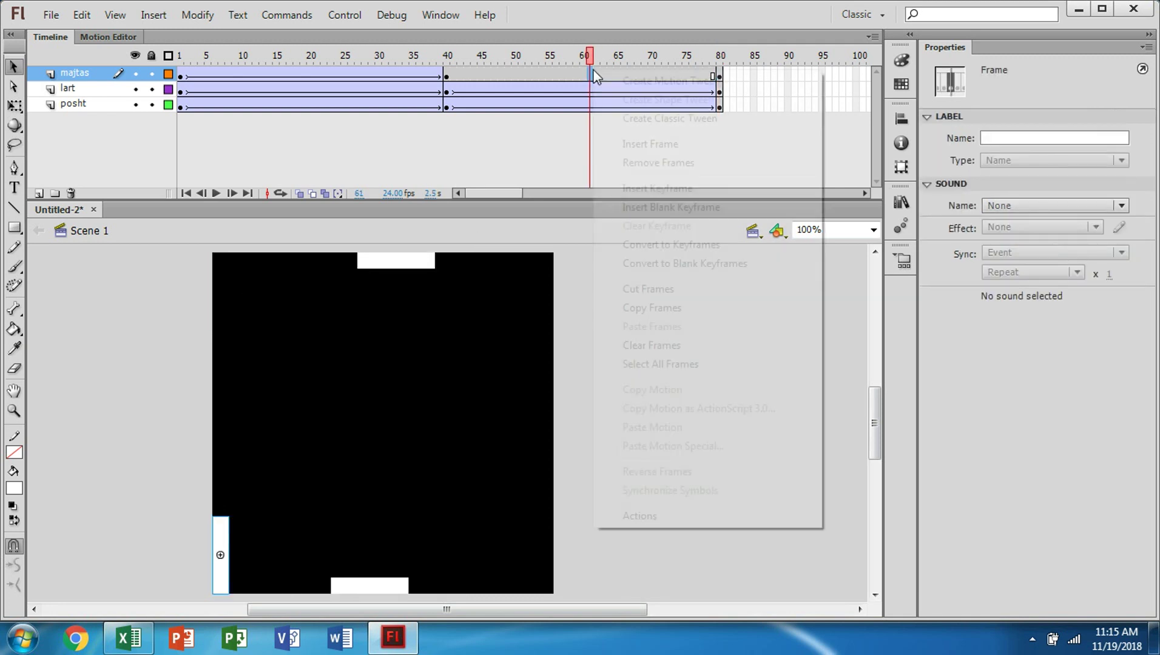
pyautogui.click(645, 120)
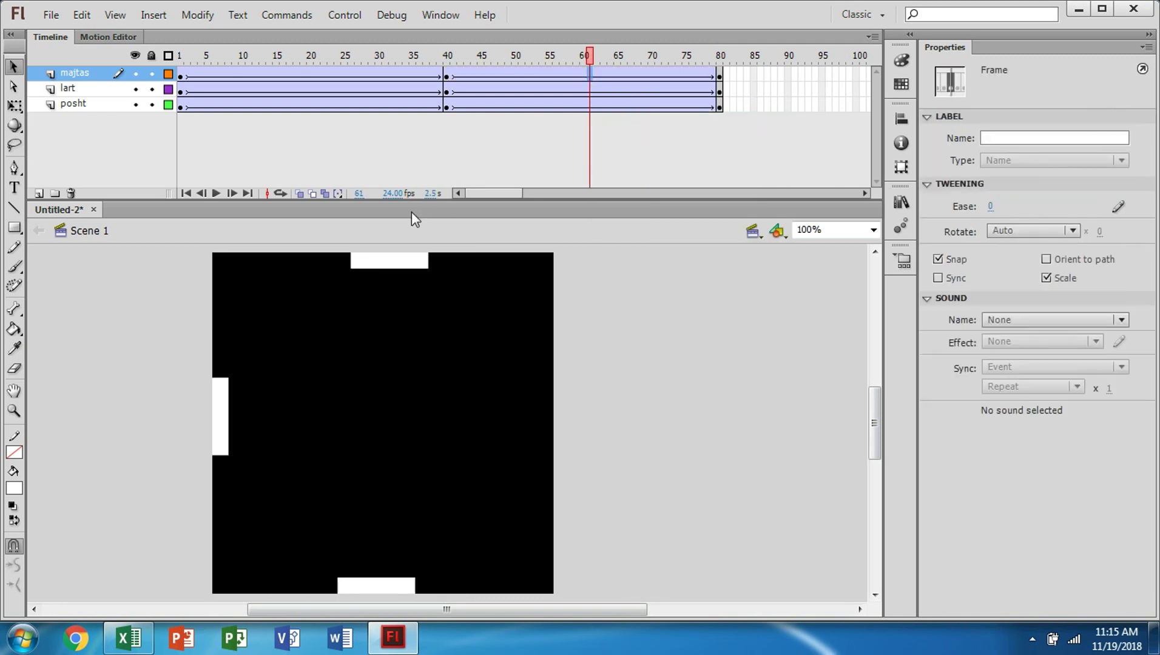
pyautogui.moveTo(591, 64)
pyautogui.mouseDown()
pyautogui.moveTo(375, 90)
pyautogui.moveTo(151, 94)
pyautogui.mouseUp()
pyautogui.click(215, 193)
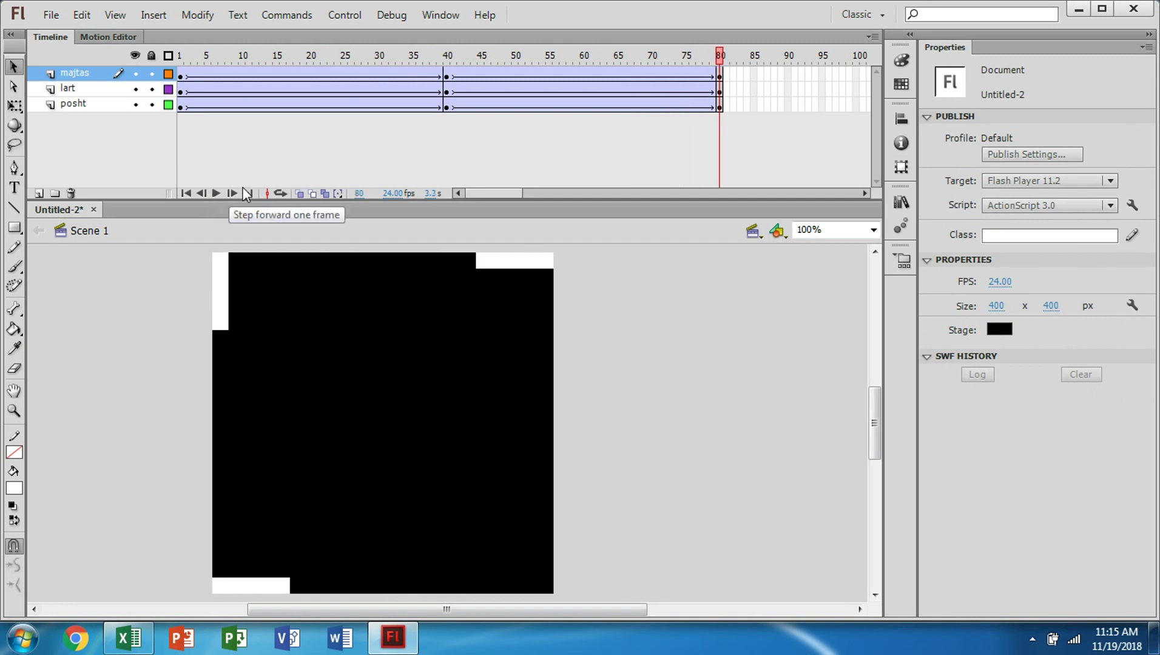
# Insert a new layer above majtas named djathtas.
pyautogui.rightClick(84, 74)
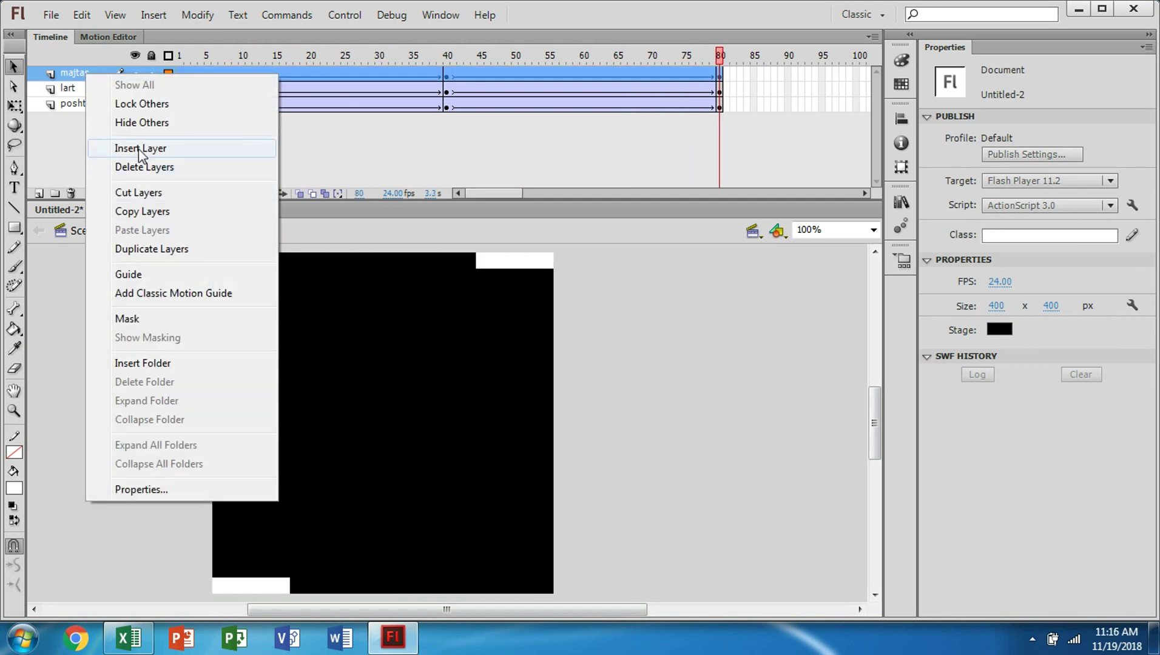
pyautogui.click(156, 149)
pyautogui.doubleClick(85, 73)
pyautogui.write('djathtas')
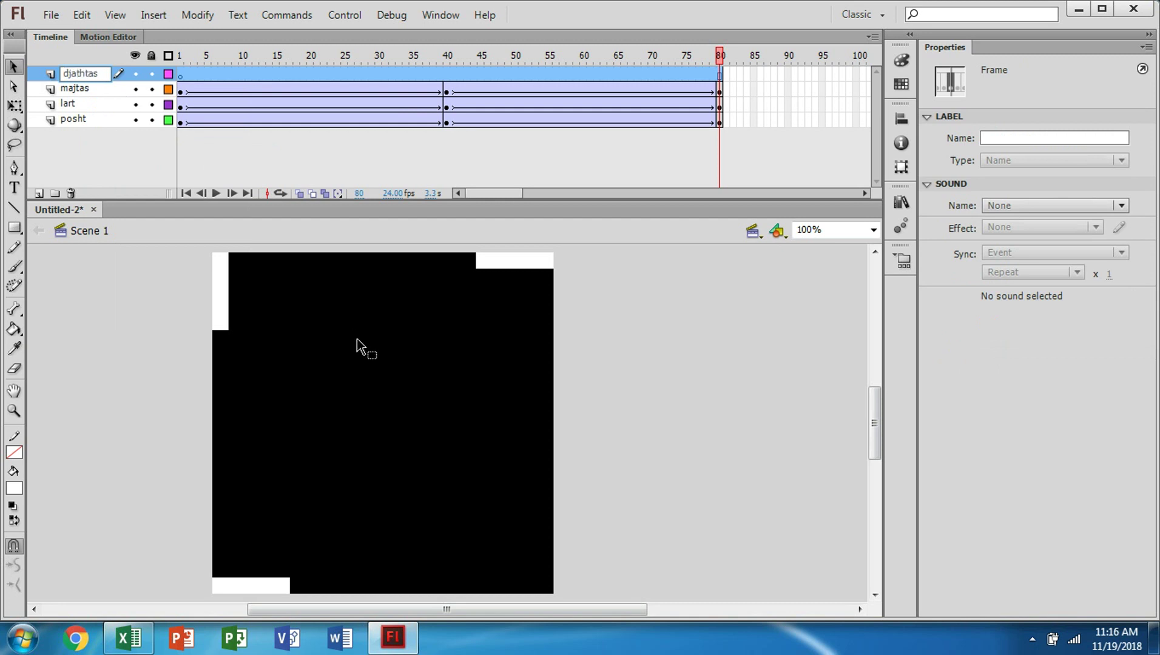
pyautogui.click(421, 291)
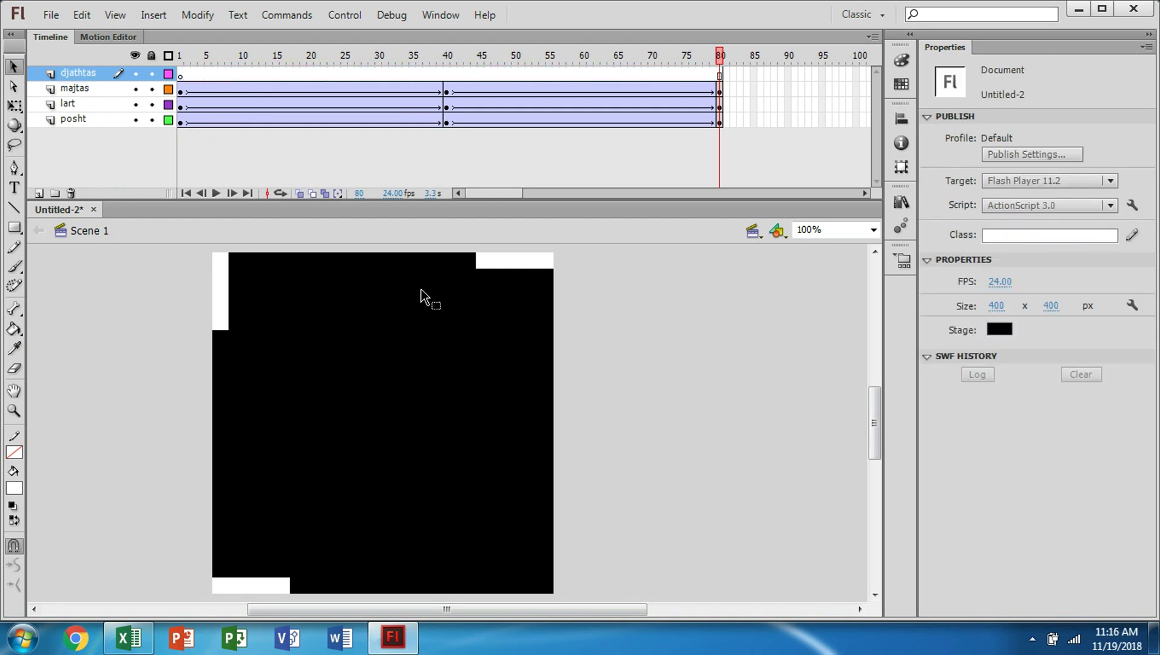
# Paste a copy of the white bar onto djathtas at frame 1 near the stage centre.
pyautogui.click(180, 75)
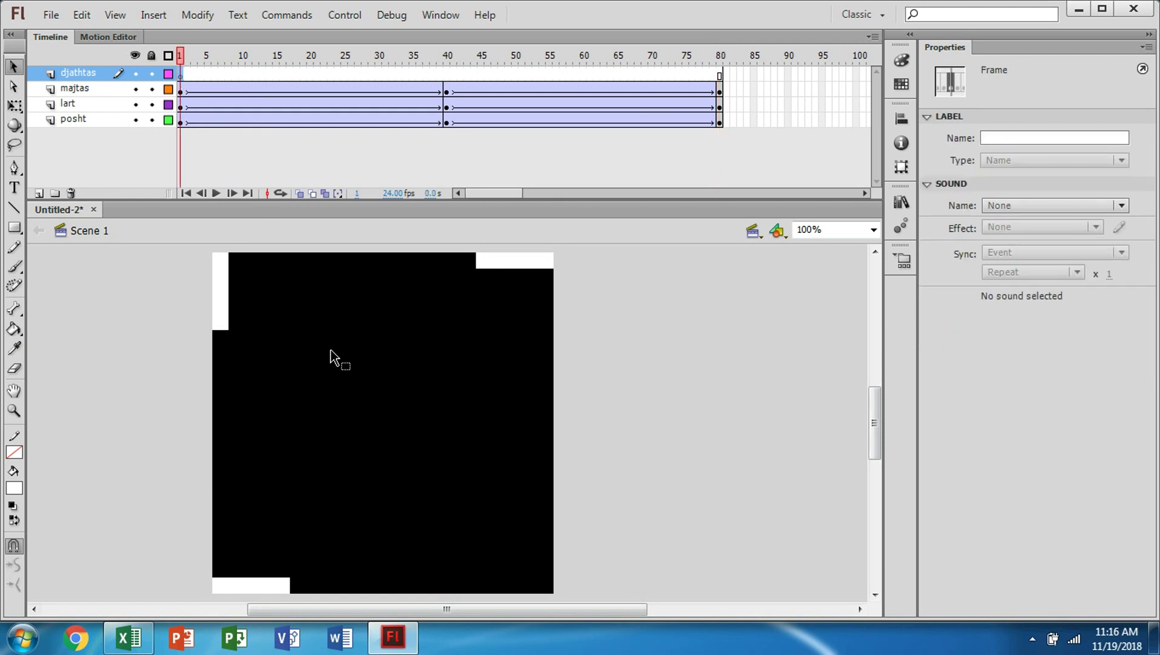
pyautogui.rightClick(331, 351)
pyautogui.click(371, 398)
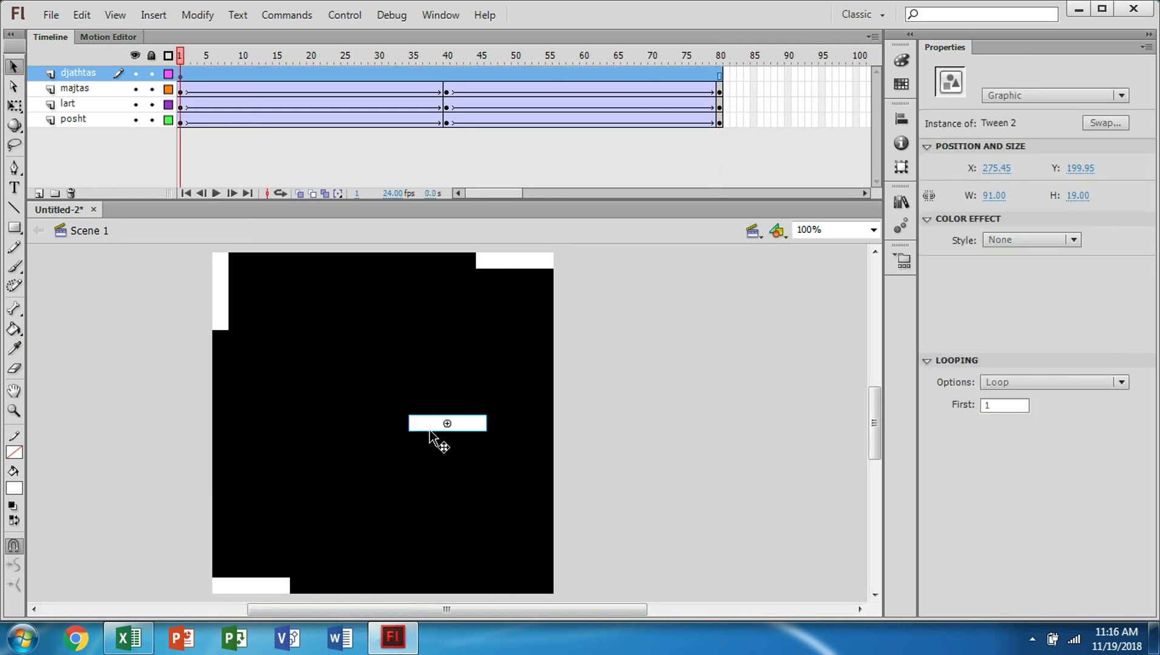
pyautogui.click(179, 73)
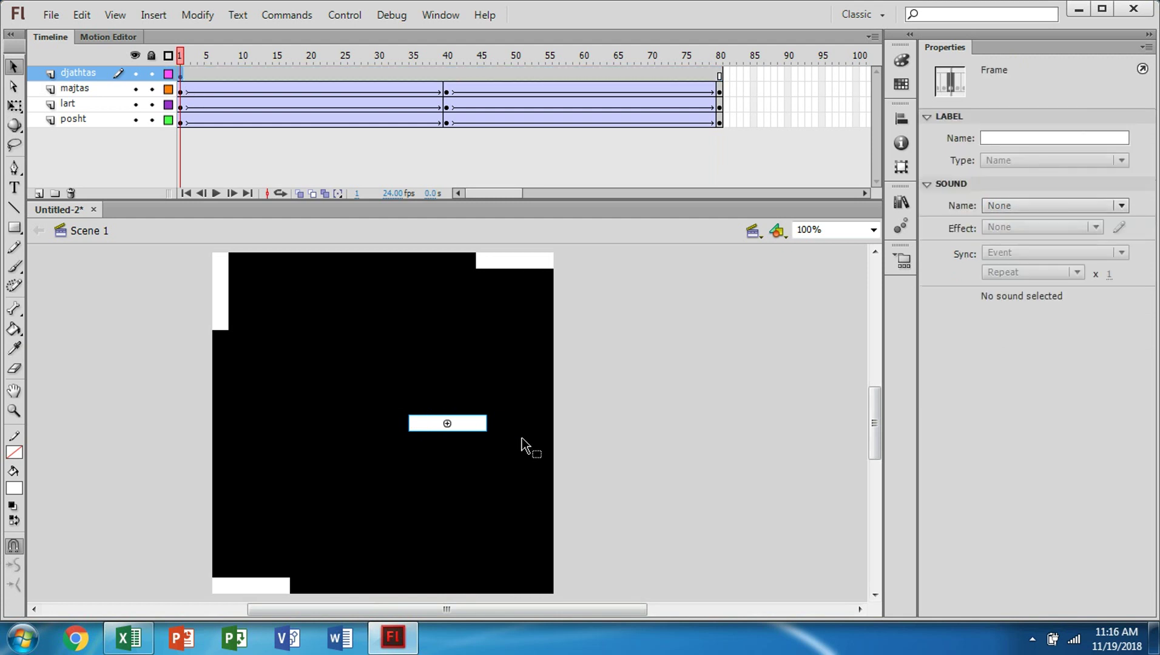
# Rotate the pasted bar upright and place it at the stage's bottom-right edge.
pyautogui.click(13, 106)
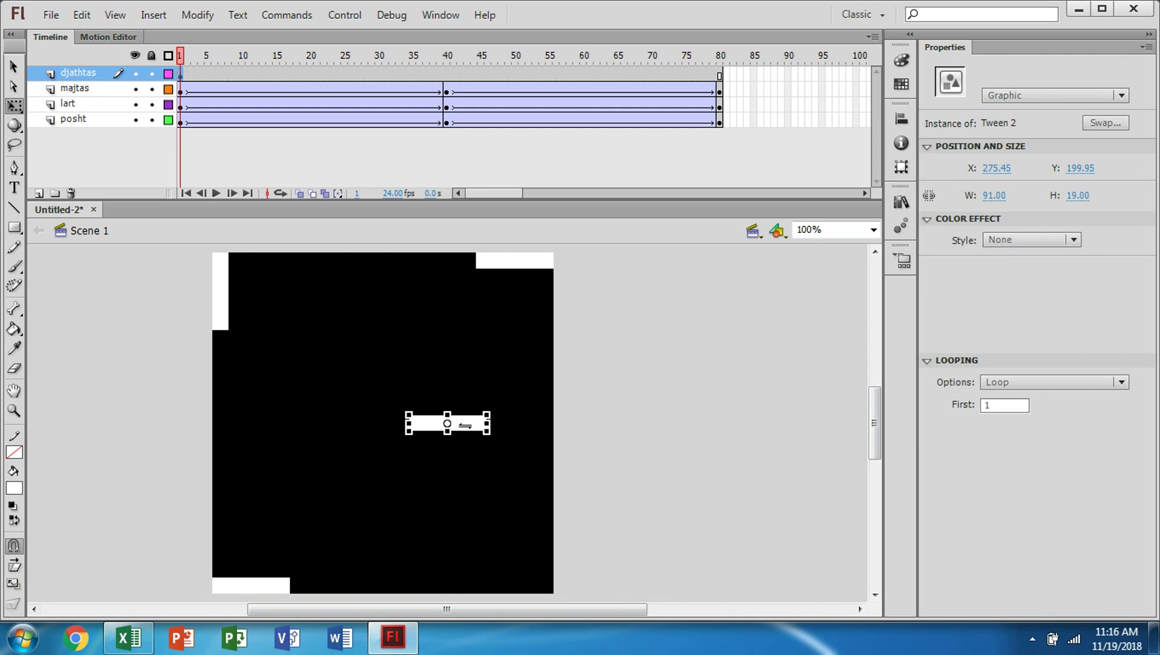
pyautogui.moveTo(496, 437); pyautogui.dragTo(466, 396)
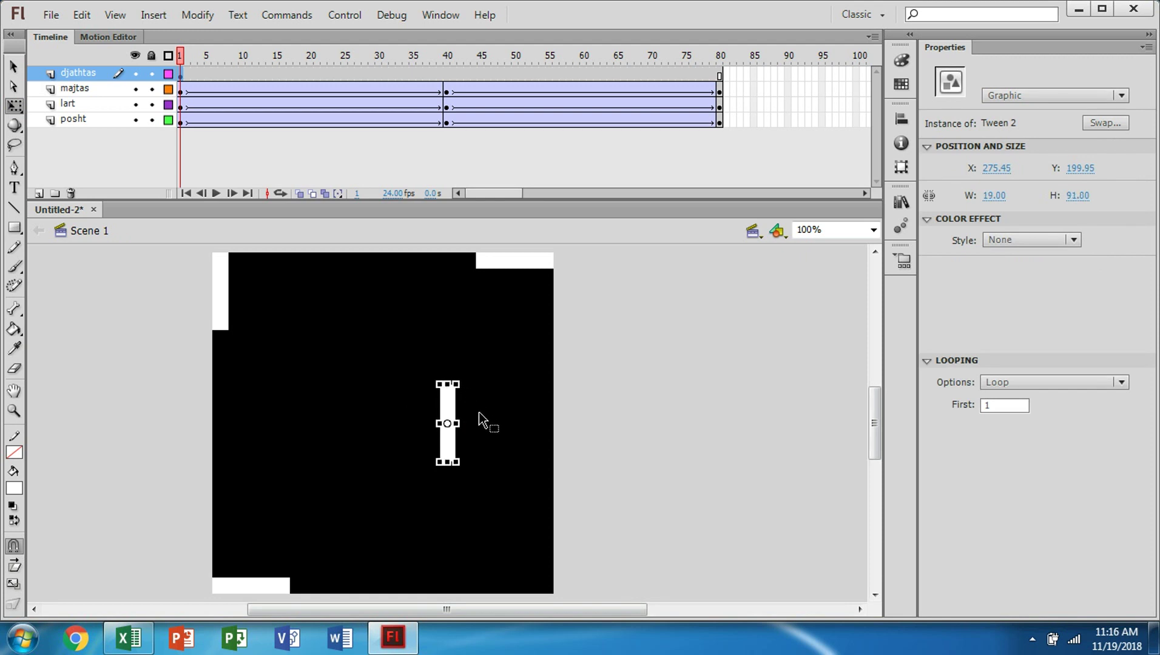
pyautogui.click(15, 68)
pyautogui.moveTo(447, 410)
pyautogui.mouseDown()
pyautogui.moveTo(520, 488)
pyautogui.moveTo(543, 535)
pyautogui.mouseUp()
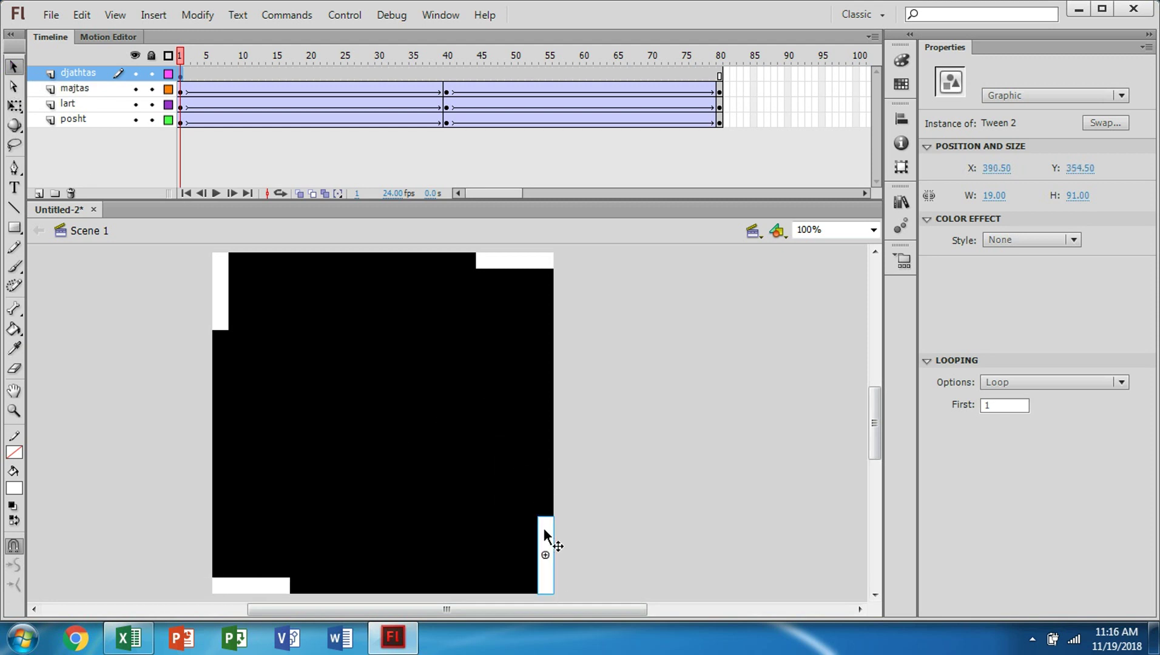
# Add a frame-40 keyframe with the right paddle at the top-right, tweened over frames 1–40.
pyautogui.click(445, 73)
pyautogui.rightClick(447, 77)
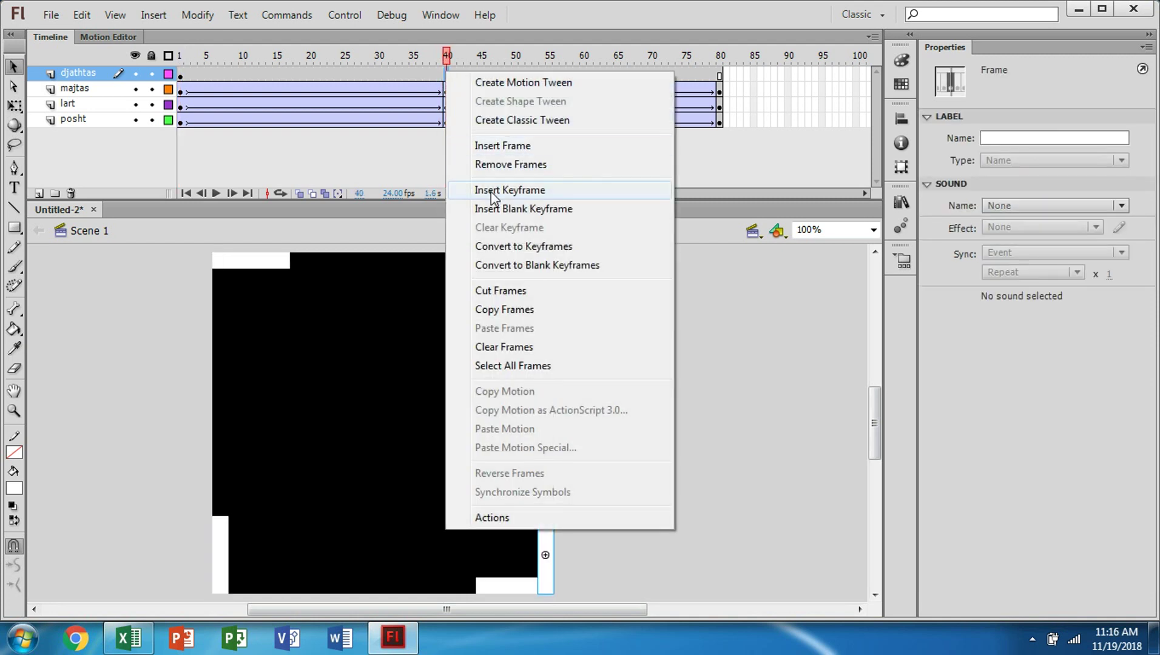
pyautogui.click(493, 192)
pyautogui.moveTo(549, 536); pyautogui.dragTo(549, 276)
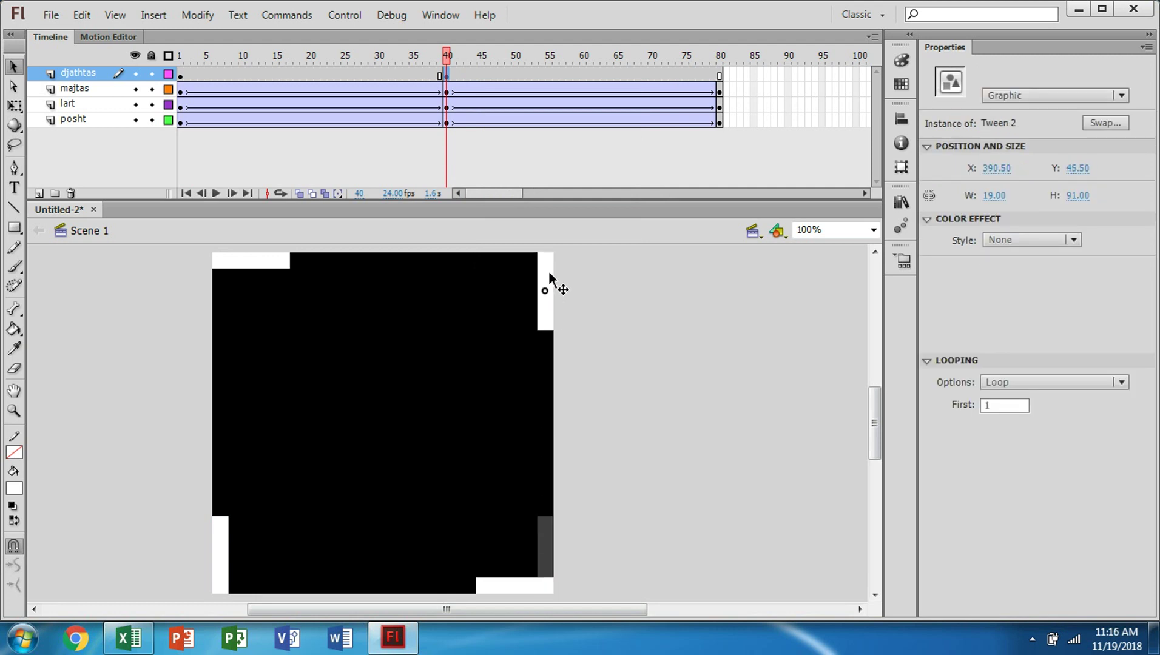
pyautogui.moveTo(549, 276); pyautogui.dragTo(549, 272)
pyautogui.click(308, 74)
pyautogui.rightClick(308, 74)
pyautogui.click(369, 124)
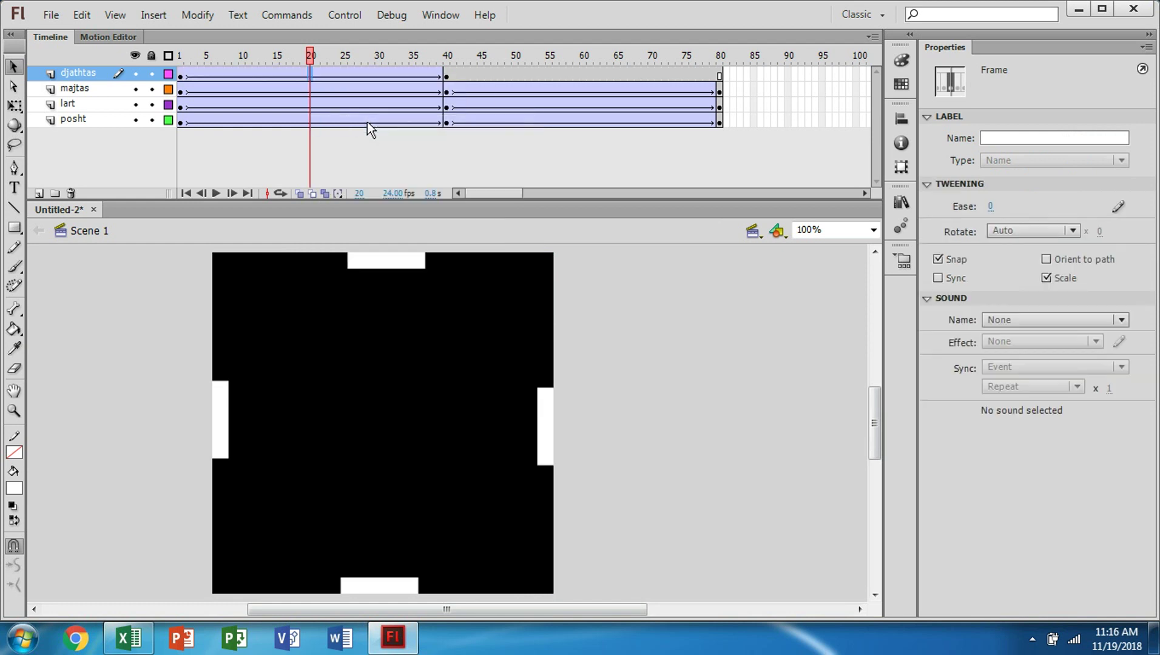
# Add a frame-80 keyframe on djathtas with the right paddle back at the bottom-right.
pyautogui.click(720, 74)
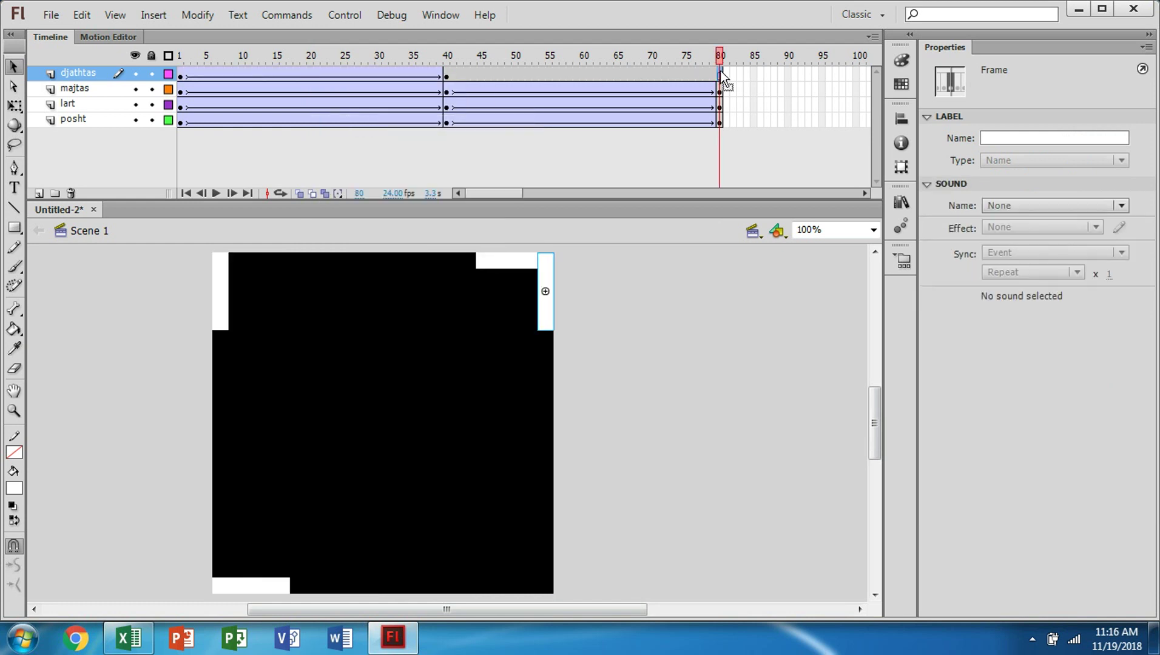
pyautogui.rightClick(721, 76)
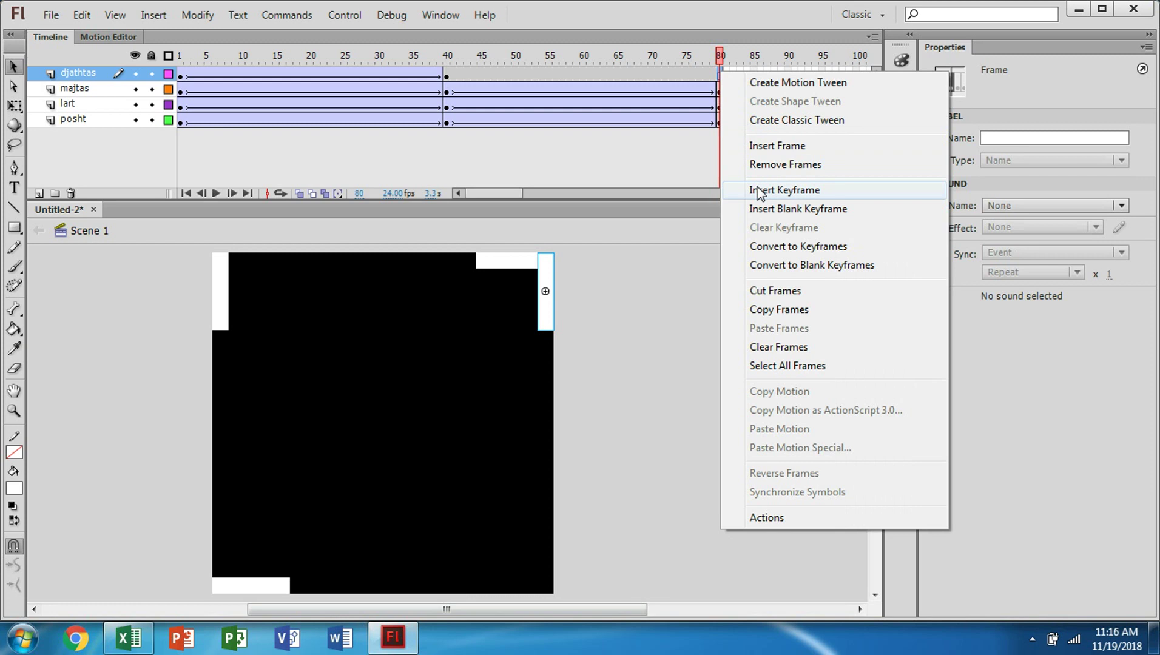
pyautogui.click(759, 191)
pyautogui.moveTo(547, 310); pyautogui.dragTo(552, 577)
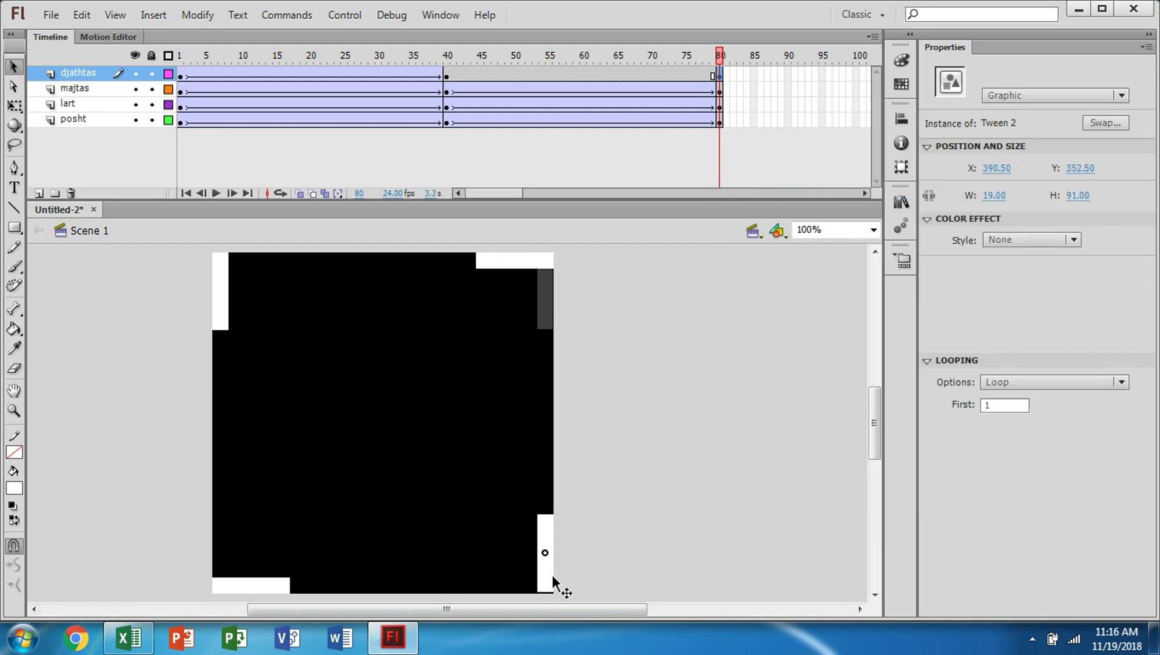
# Classic-tween the right paddle over frames 40–80 and rewind to frame 1.
pyautogui.click(603, 71)
pyautogui.rightClick(603, 71)
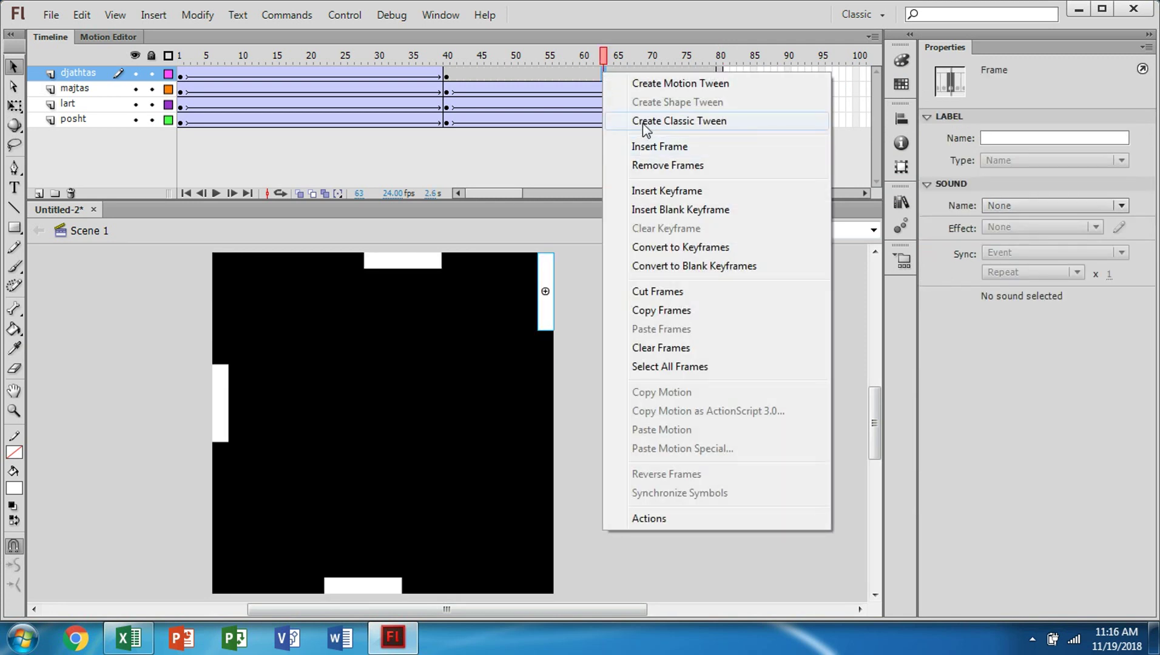
pyautogui.click(645, 122)
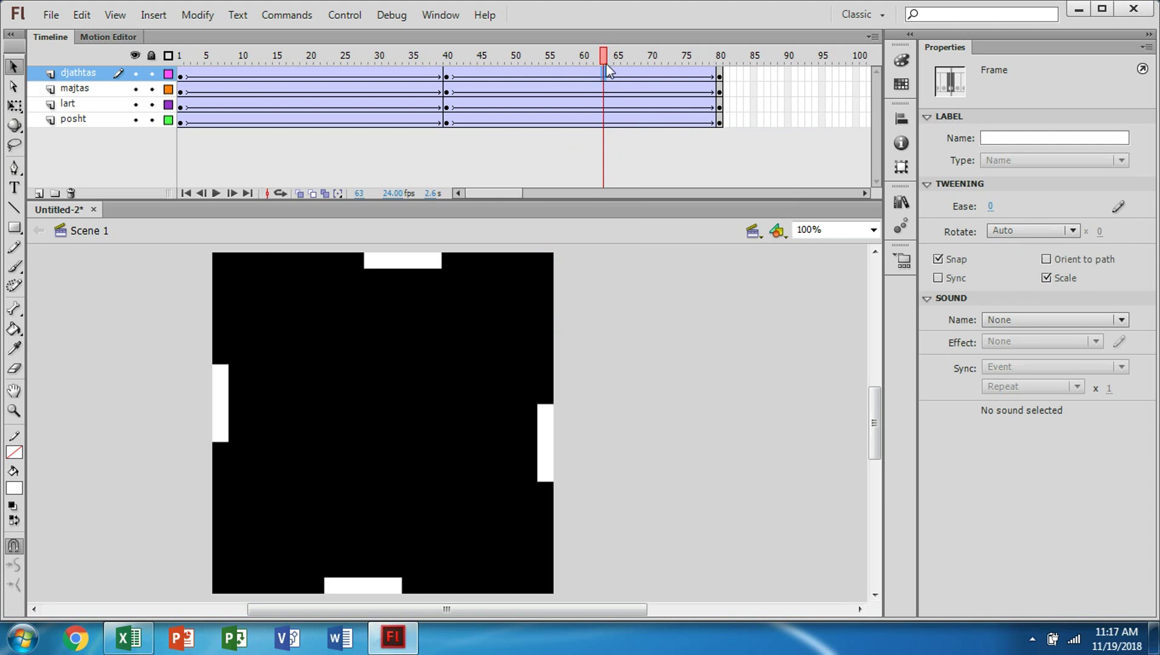
pyautogui.moveTo(604, 61); pyautogui.dragTo(180, 62)
pyautogui.click(215, 137)
# Preview the paddles, then insert a new layer above djathtas named topi.
pyautogui.click(215, 193)
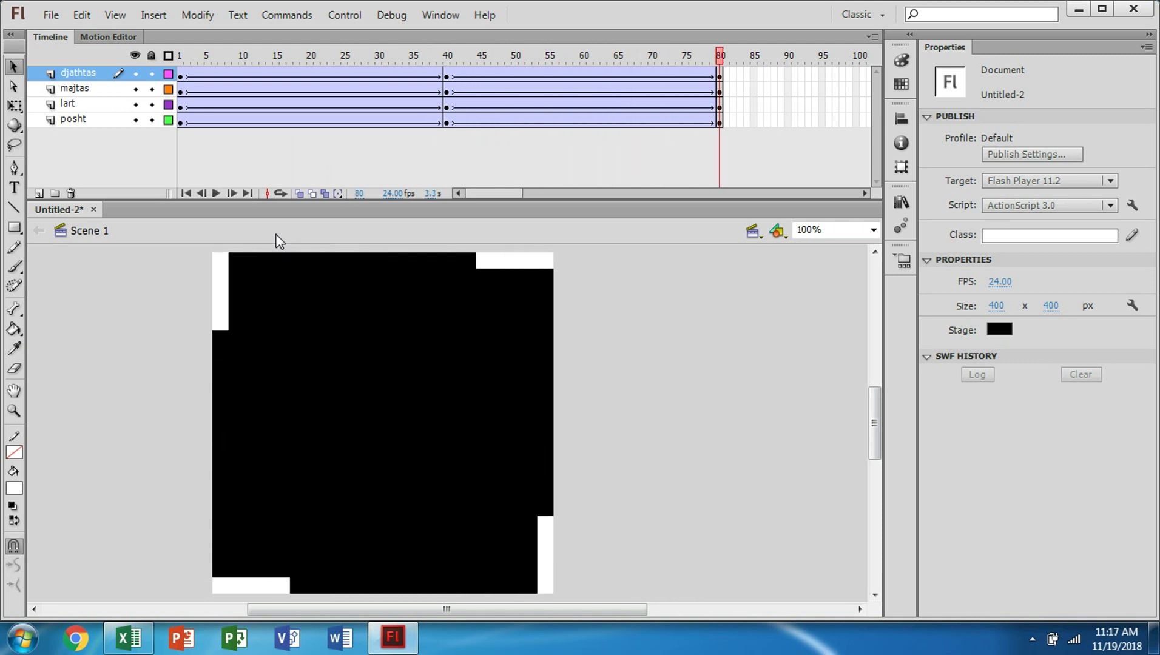
pyautogui.rightClick(79, 76)
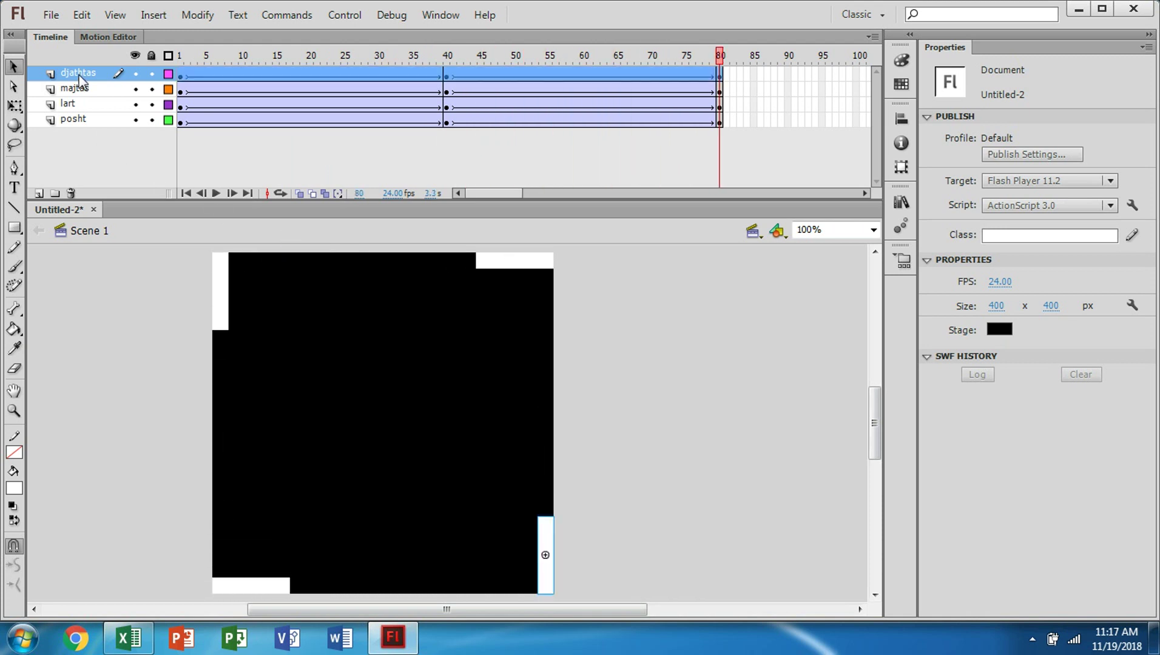
pyautogui.click(136, 150)
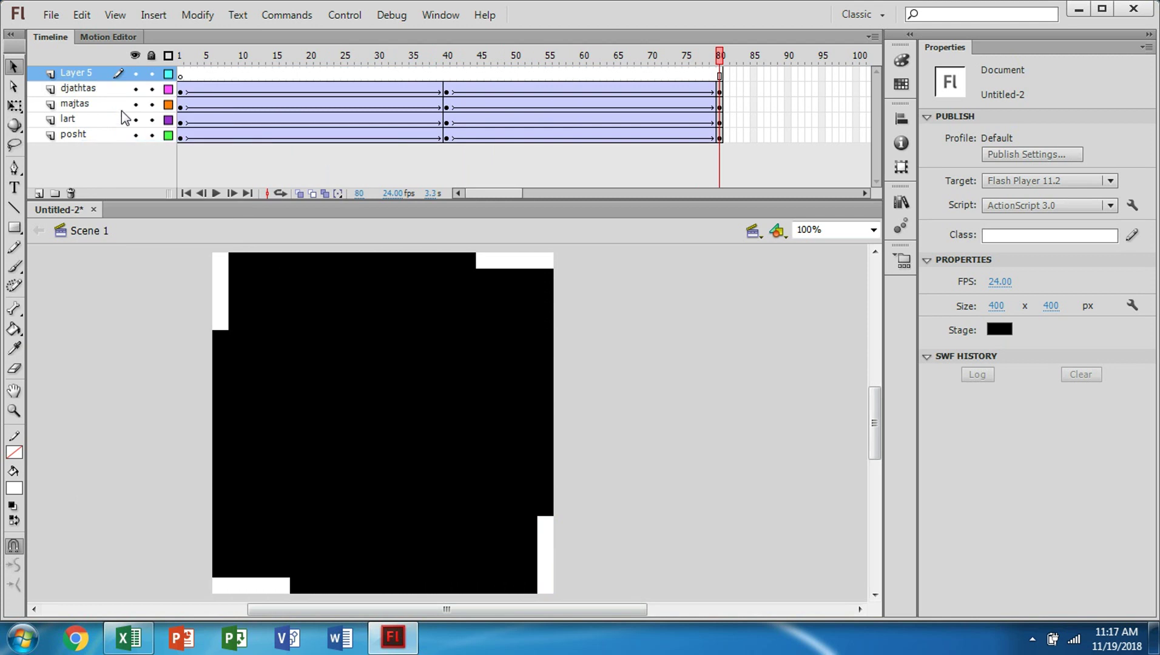
pyautogui.doubleClick(84, 73)
pyautogui.write('topi')
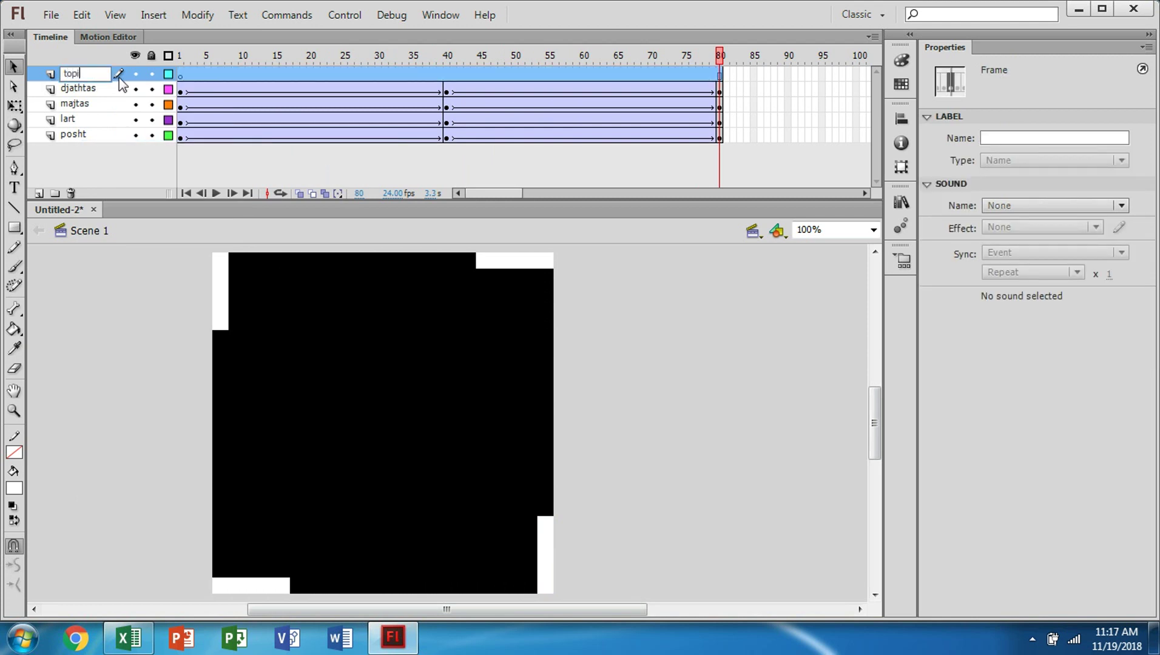
pyautogui.click(286, 293)
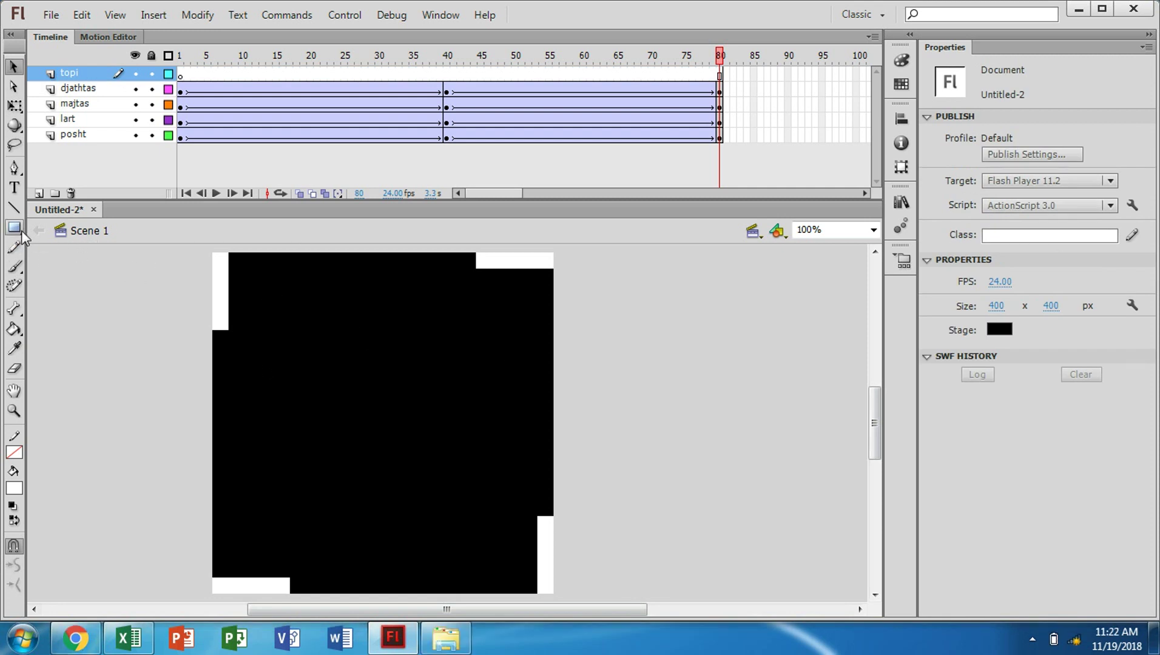
# Draw a red circle with no outline near the stage centre using the Oval Tool.
pyautogui.click(21, 230)
pyautogui.click(18, 228)
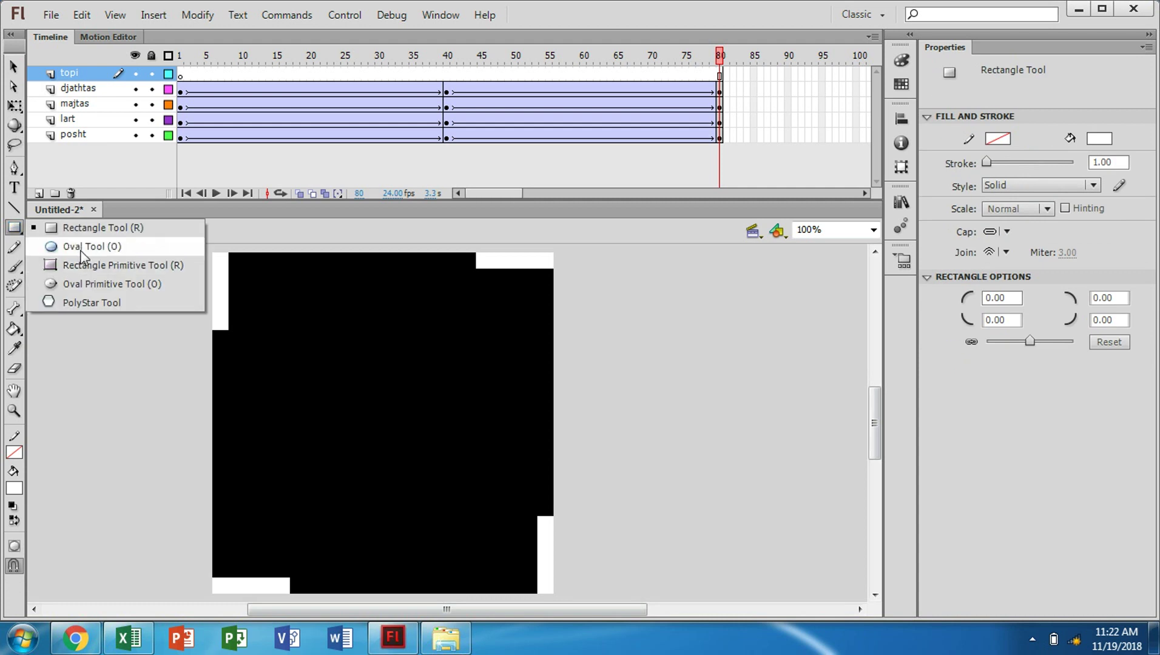
pyautogui.click(81, 248)
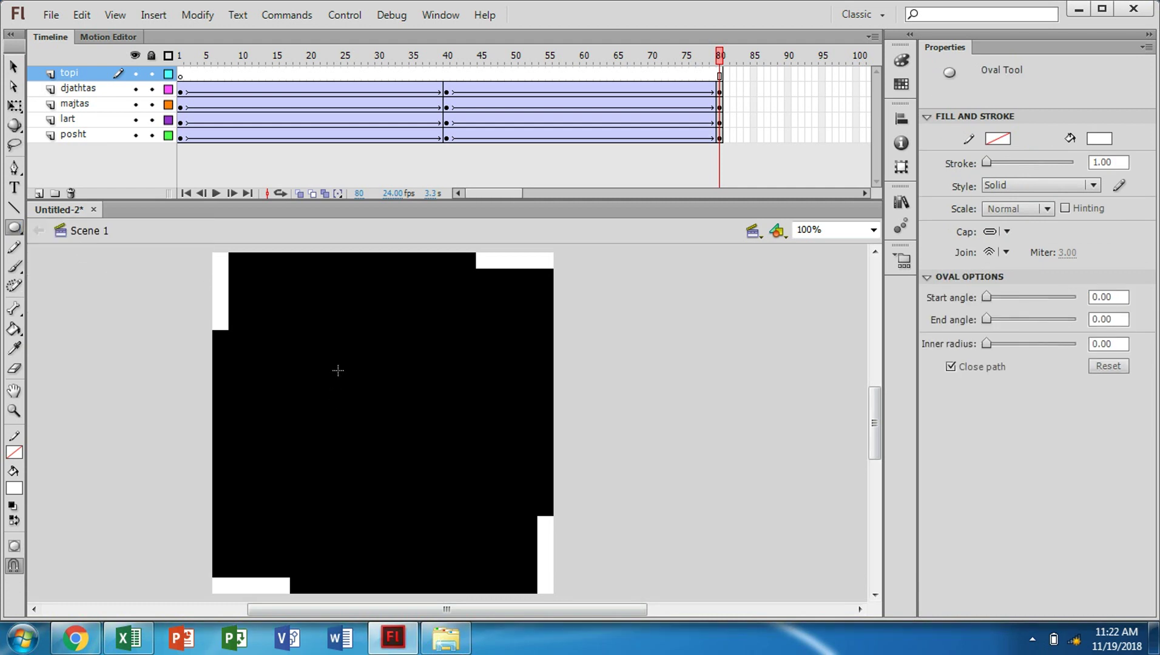
pyautogui.click(999, 138)
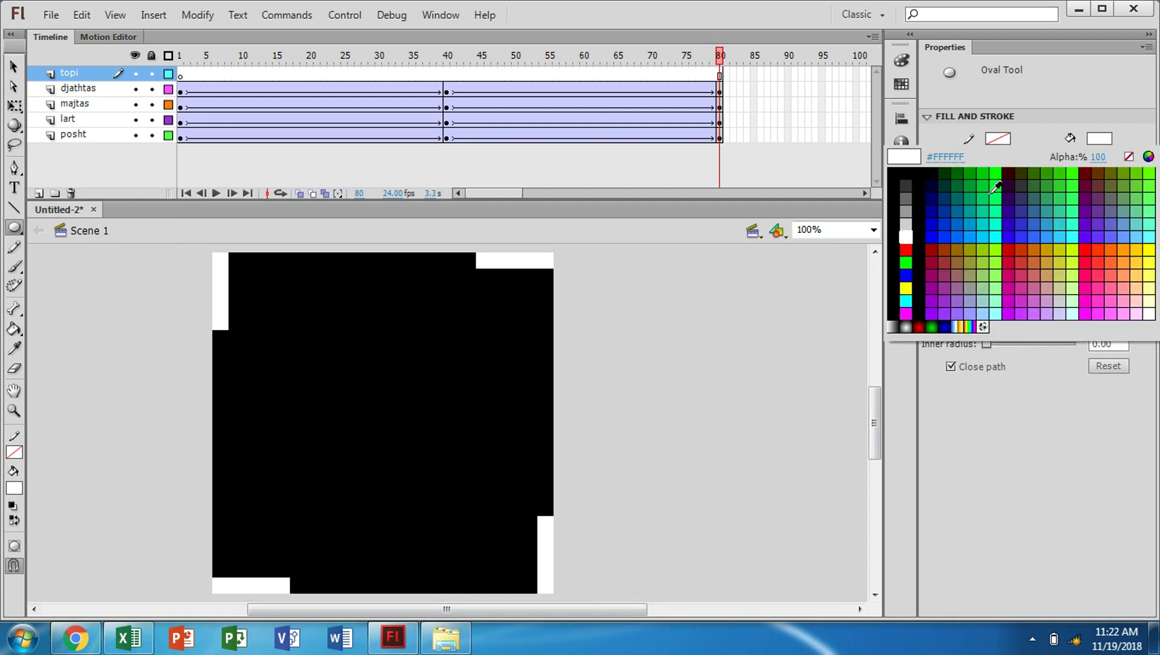
pyautogui.click(1129, 157)
pyautogui.click(1100, 139)
pyautogui.click(907, 239)
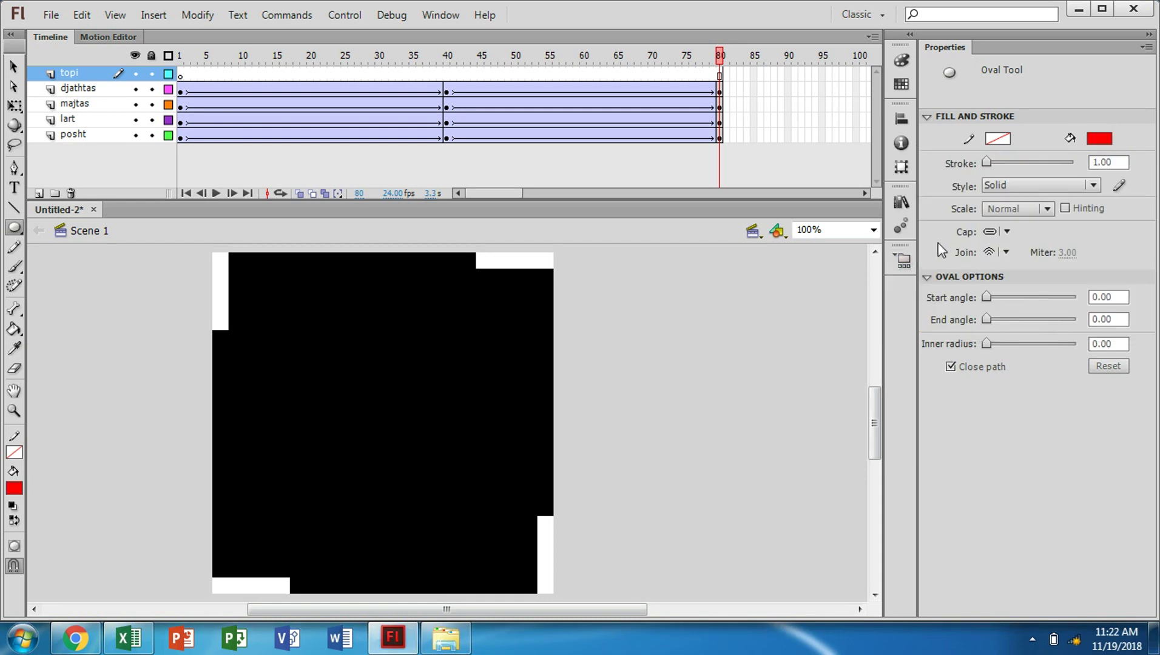
pyautogui.moveTo(322, 391); pyautogui.dragTo(387, 456)
pyautogui.press('v')
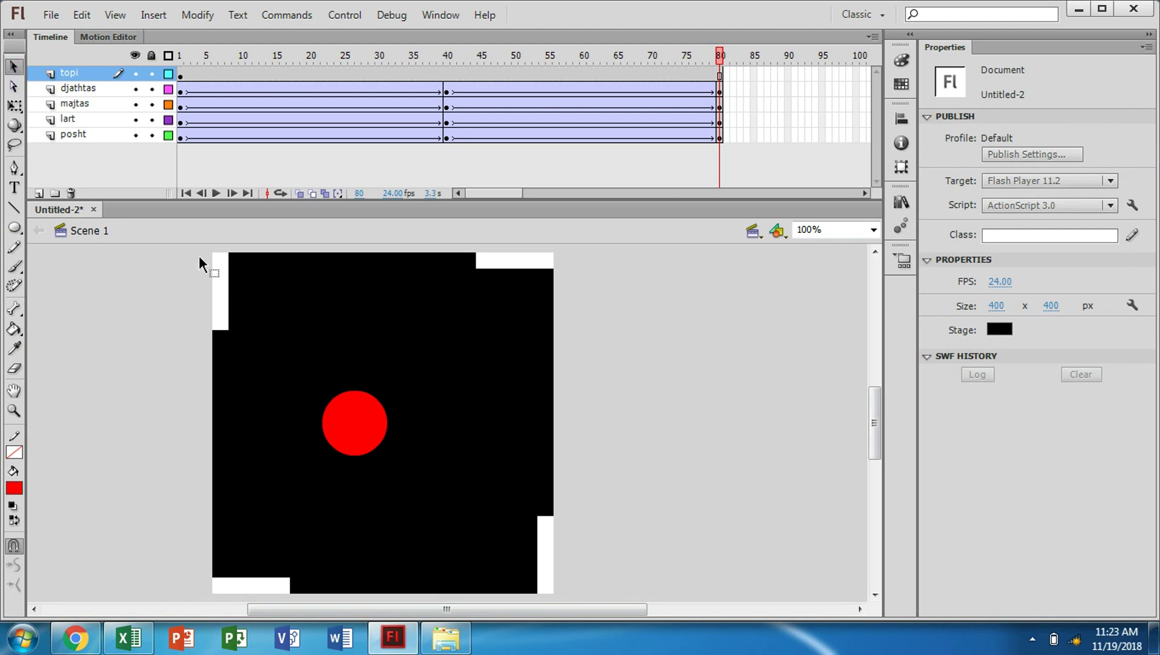
pyautogui.moveTo(720, 57); pyautogui.dragTo(158, 78)
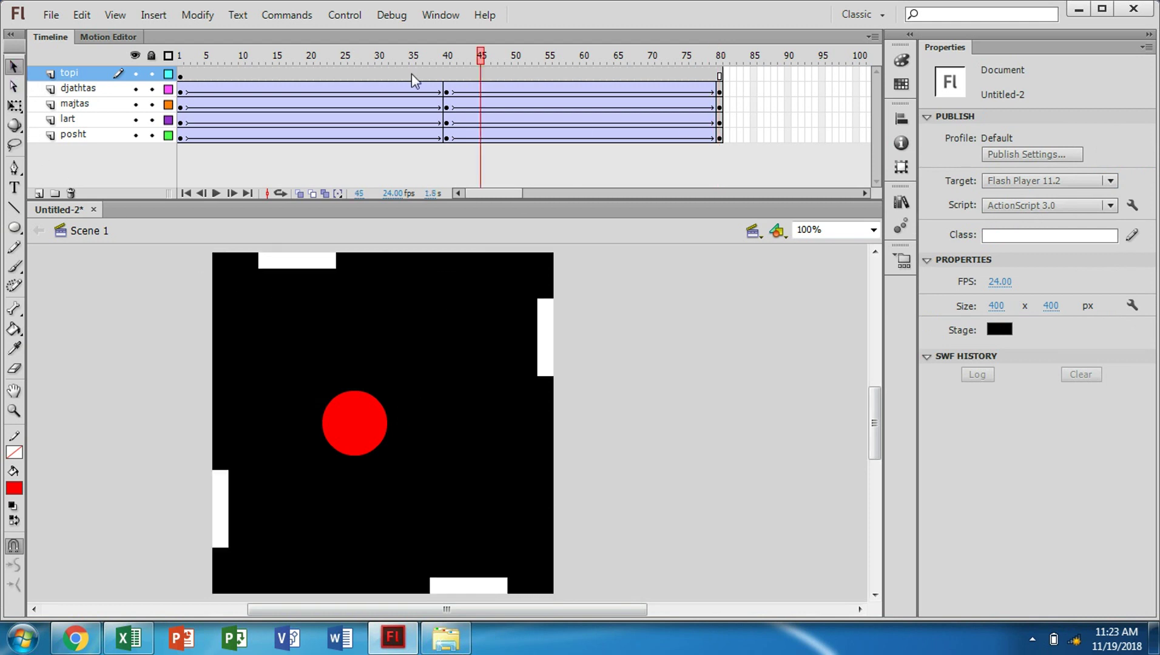
# Place the ball at the lower-left at frame 1 and beside the right paddle at a frame-10 keyframe.
pyautogui.moveTo(358, 440); pyautogui.dragTo(264, 553)
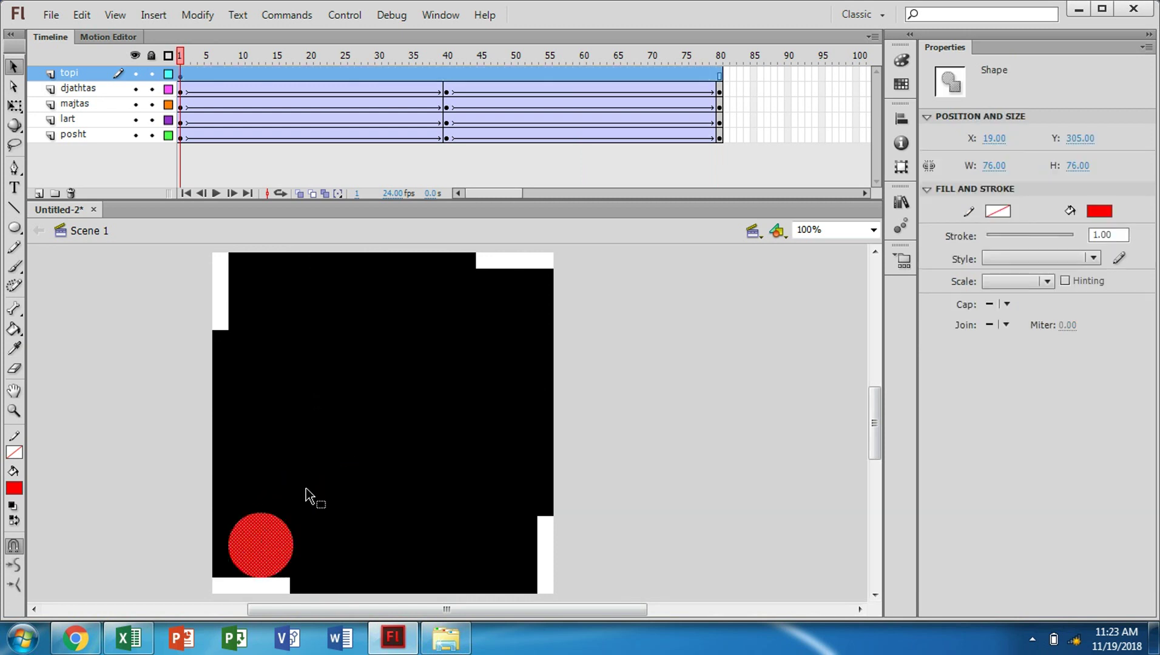
pyautogui.click(243, 75)
pyautogui.rightClick(241, 73)
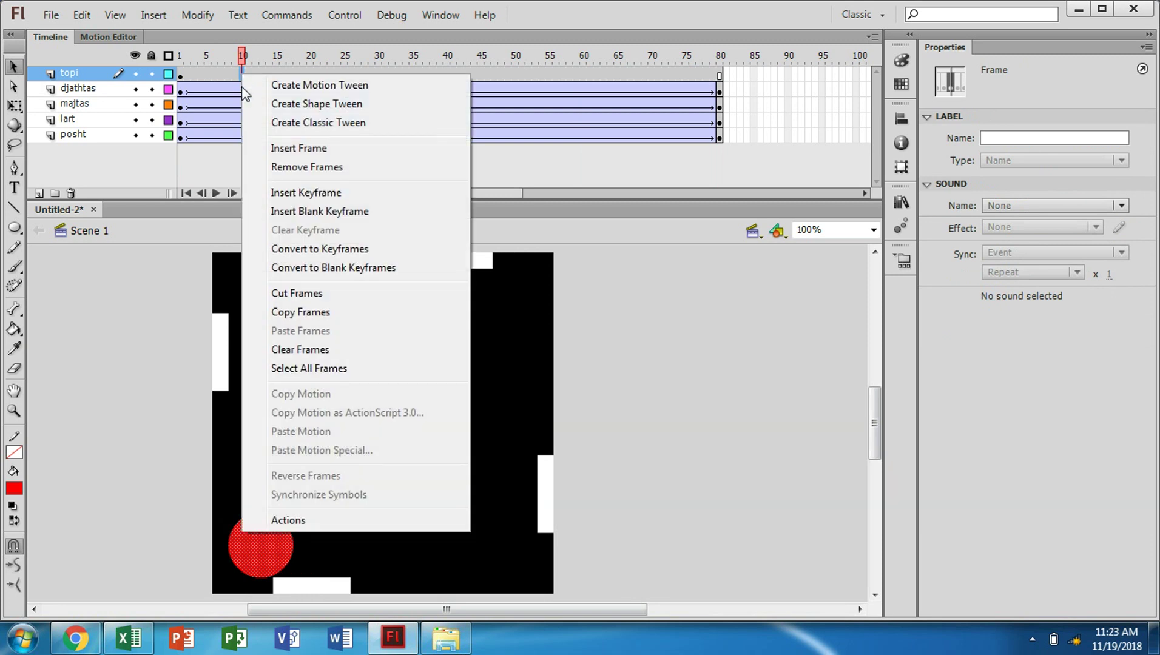
pyautogui.click(291, 192)
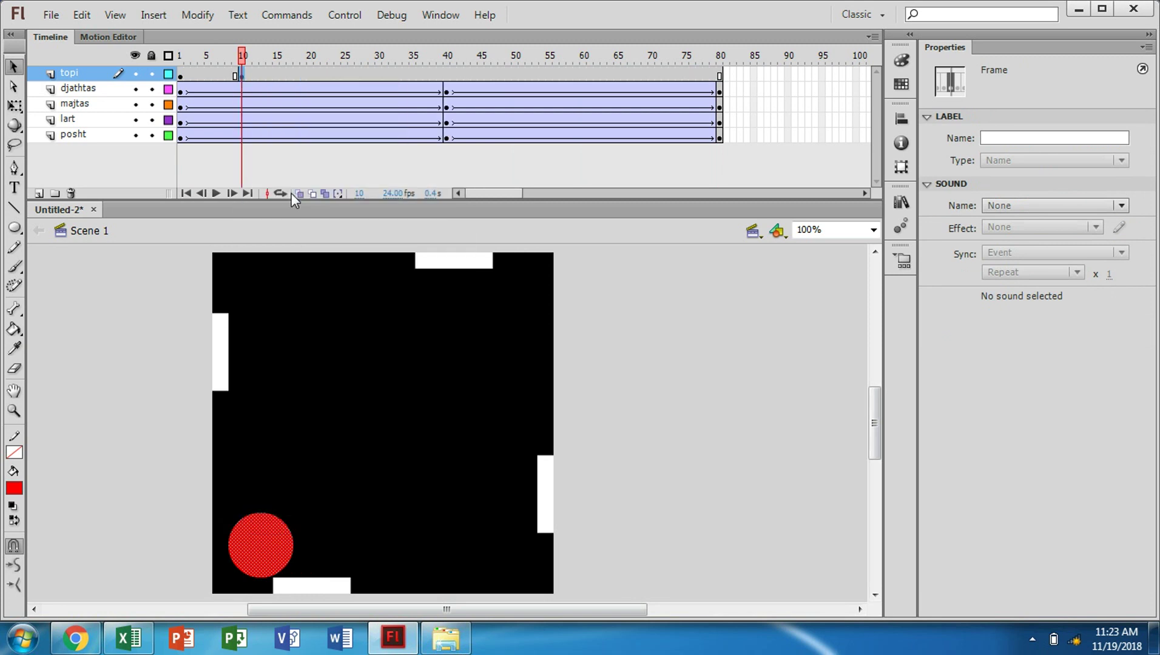
pyautogui.moveTo(270, 555); pyautogui.dragTo(510, 501)
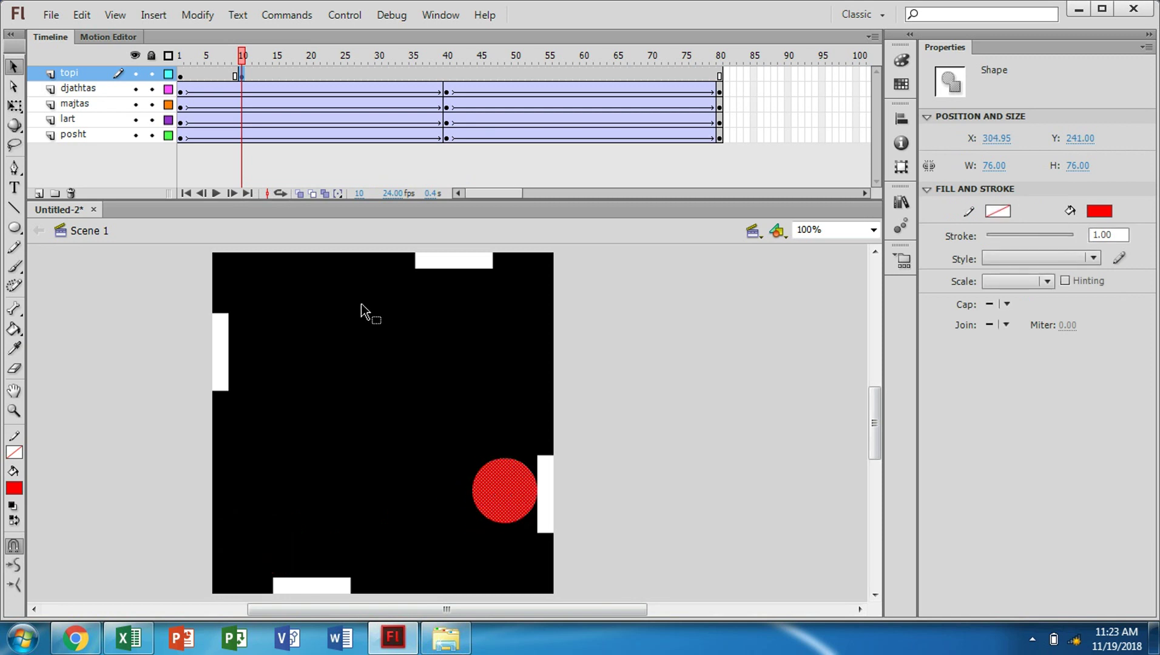
# Classic-tween the ball over frames 1–10 and rewind to frame 1.
pyautogui.click(216, 78)
pyautogui.rightClick(216, 78)
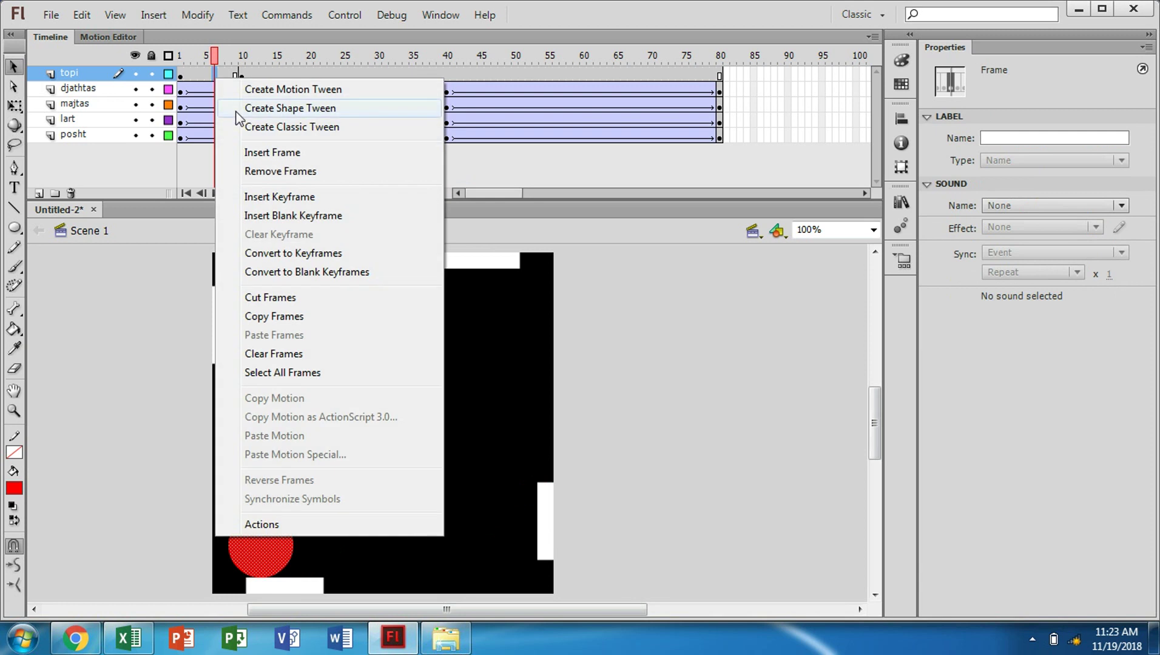
pyautogui.click(251, 128)
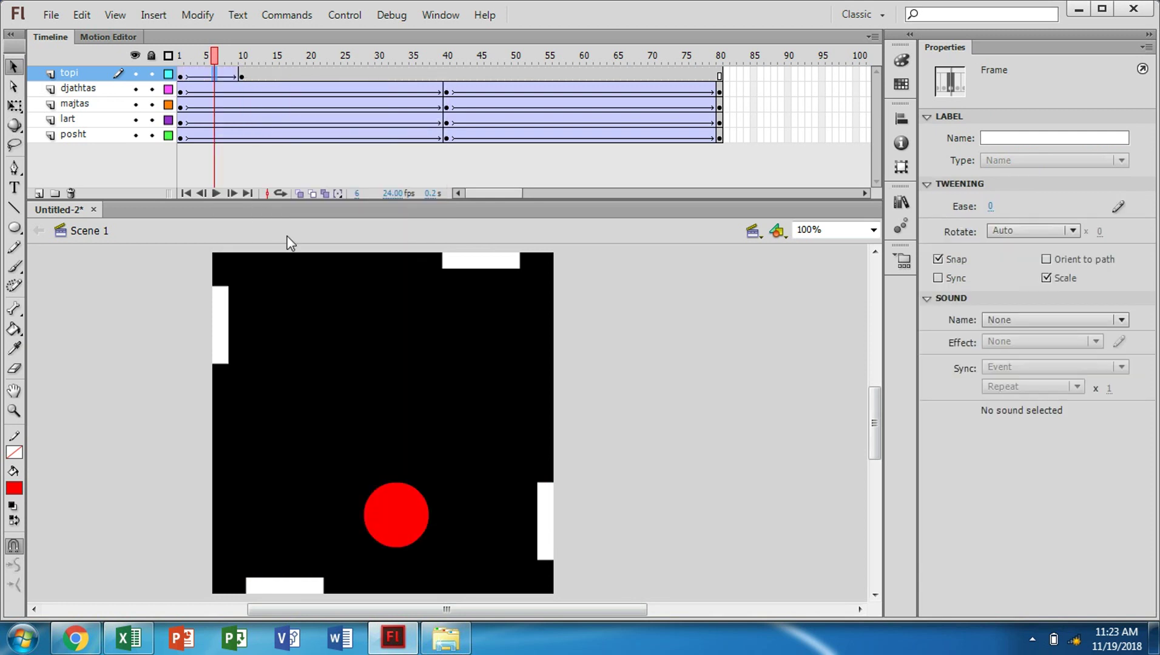
pyautogui.moveTo(215, 57); pyautogui.dragTo(167, 57)
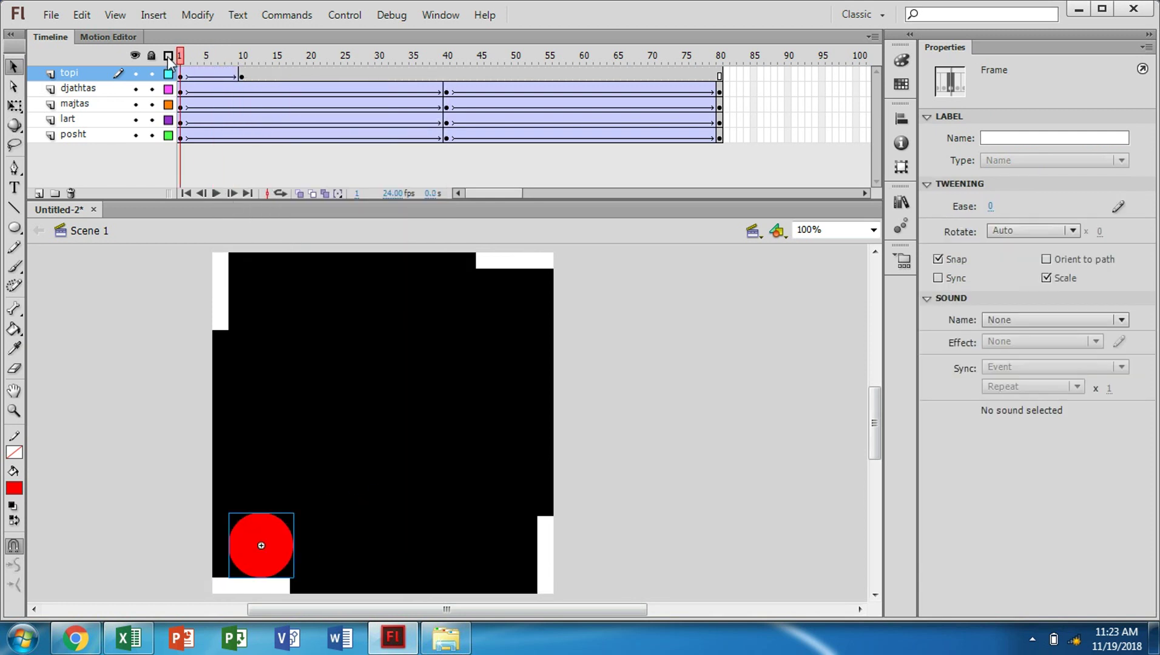
pyautogui.click(268, 175)
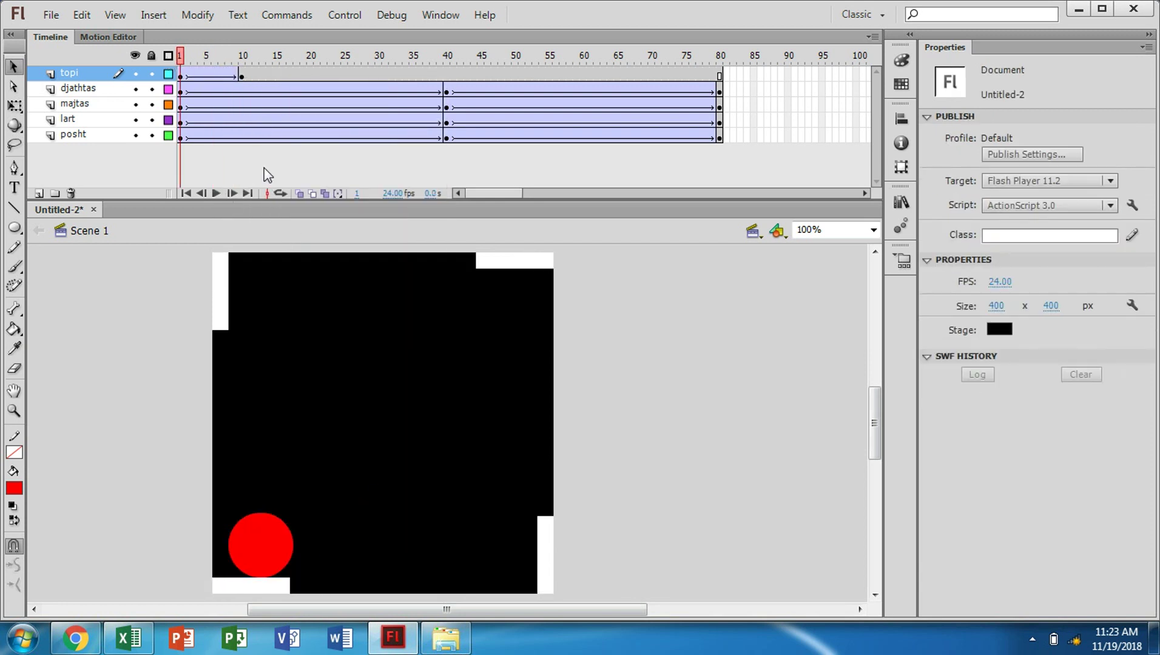
# Preview playback, then add a frame-20 keyframe with the ball moved toward the left paddle.
pyautogui.click(212, 194)
pyautogui.click(212, 193)
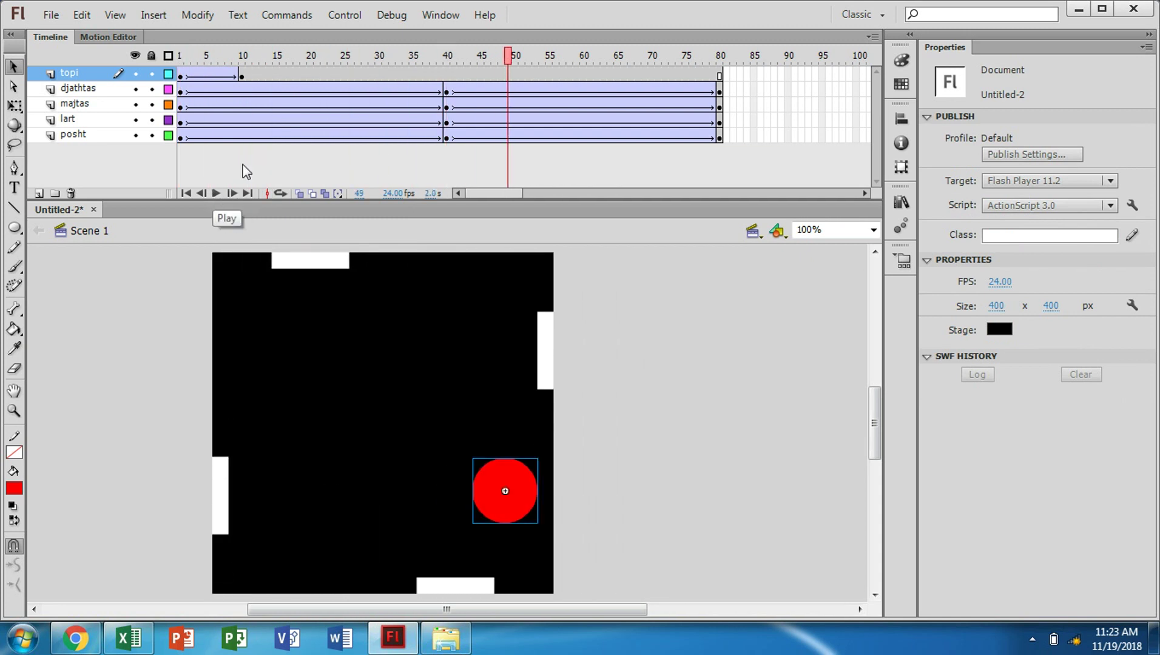
pyautogui.click(309, 74)
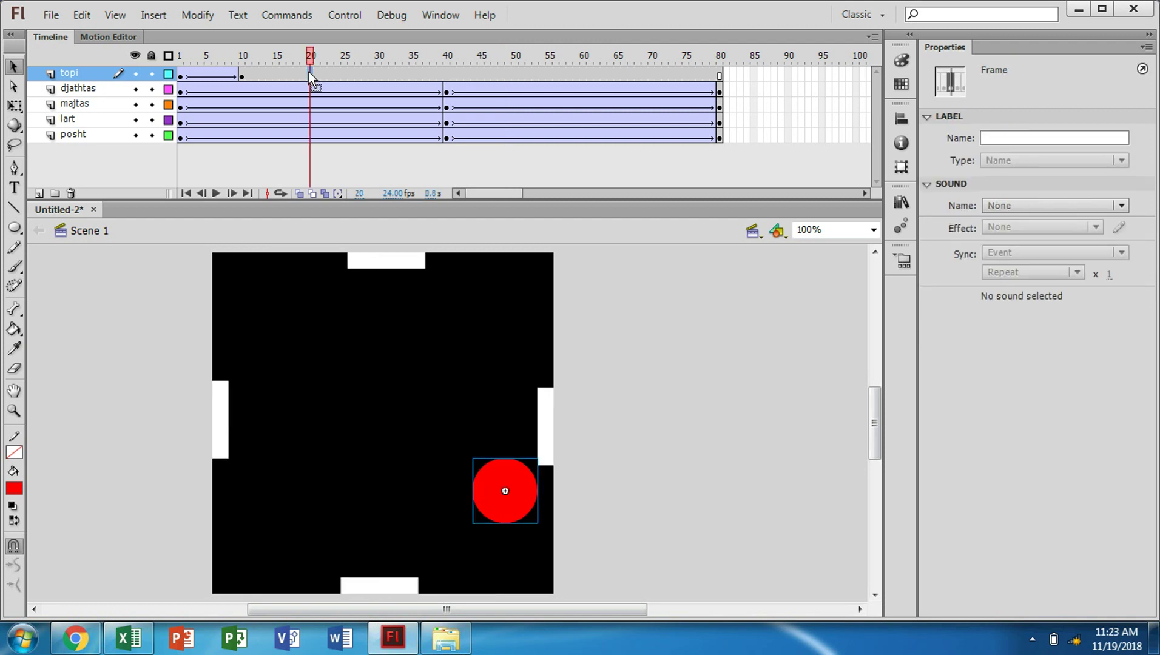
pyautogui.rightClick(308, 73)
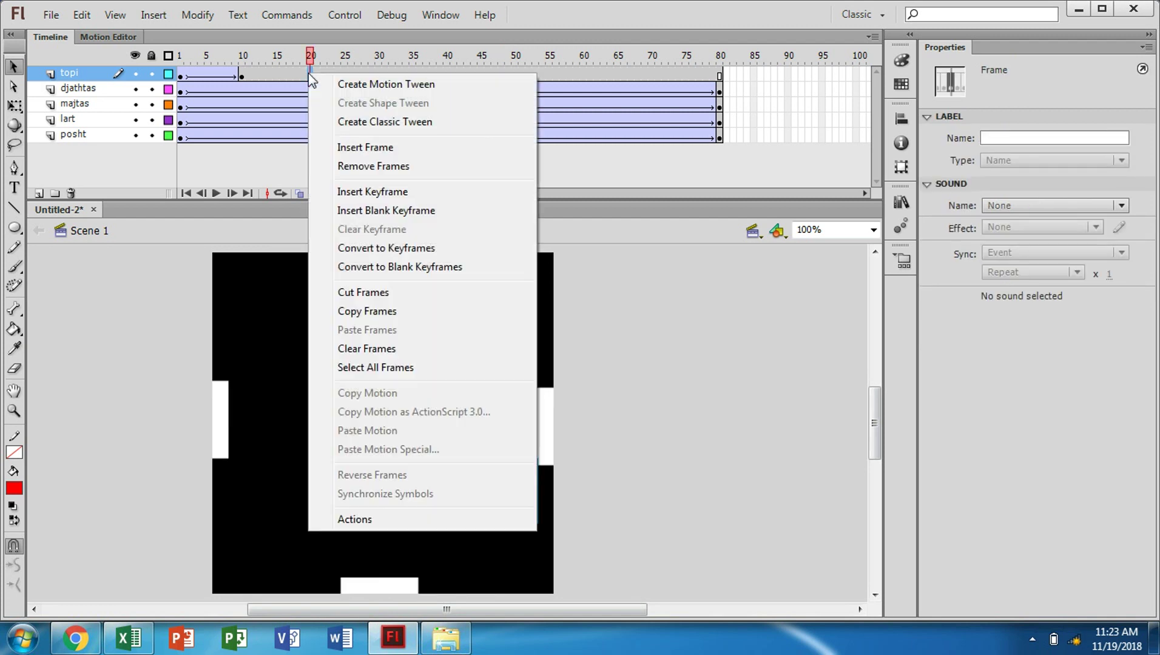
pyautogui.click(339, 192)
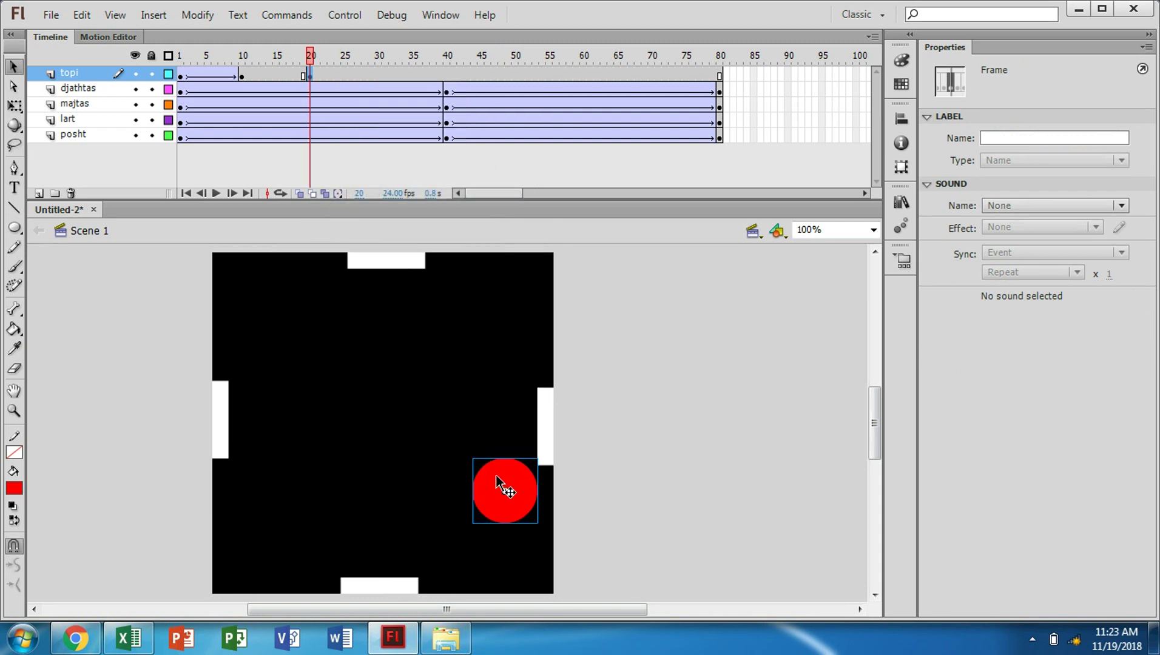
pyautogui.moveTo(498, 482); pyautogui.dragTo(254, 417)
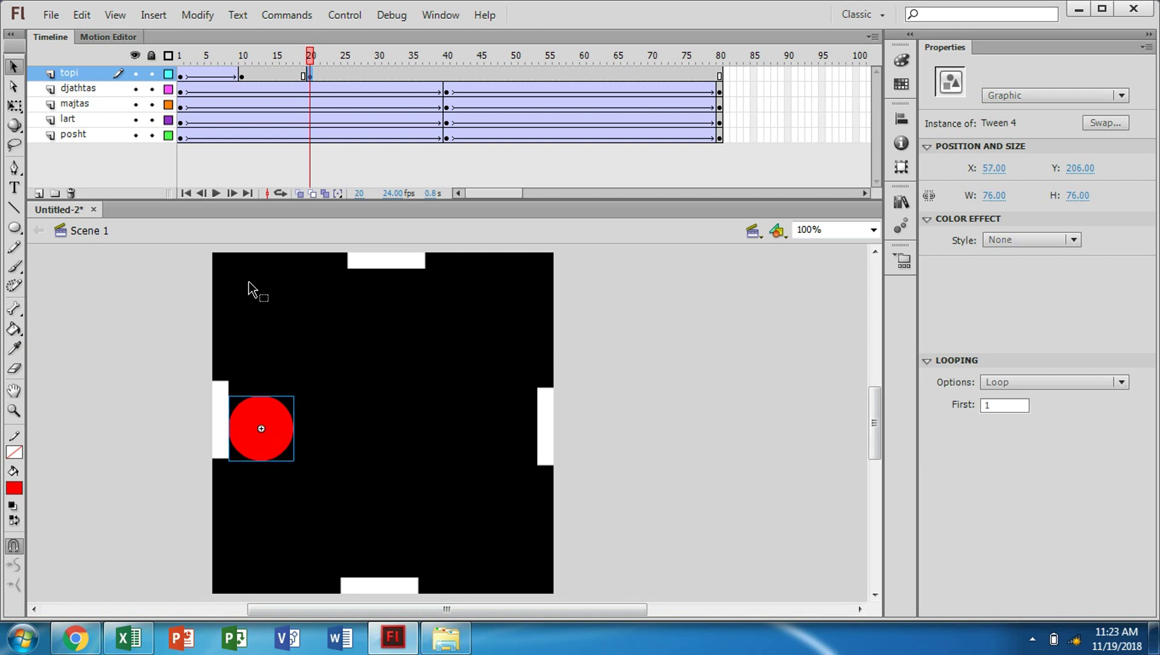
# Create a classic tween for the ball over frames 10–20 from frame 15.
pyautogui.click(270, 75)
pyautogui.rightClick(270, 75)
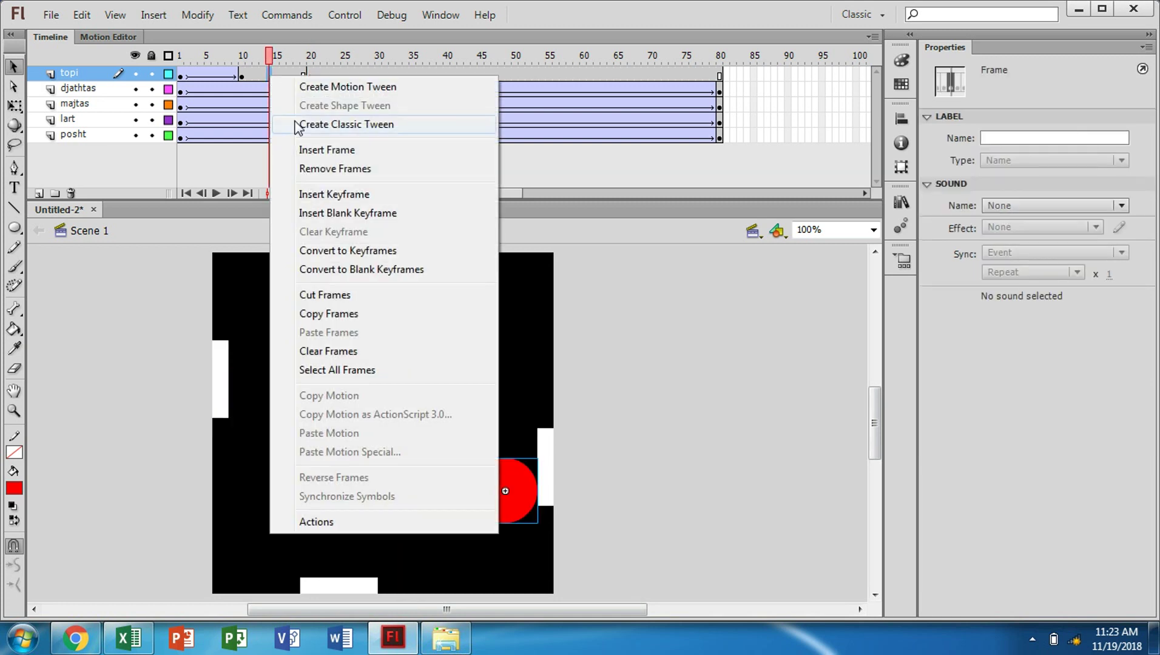
pyautogui.click(261, 62)
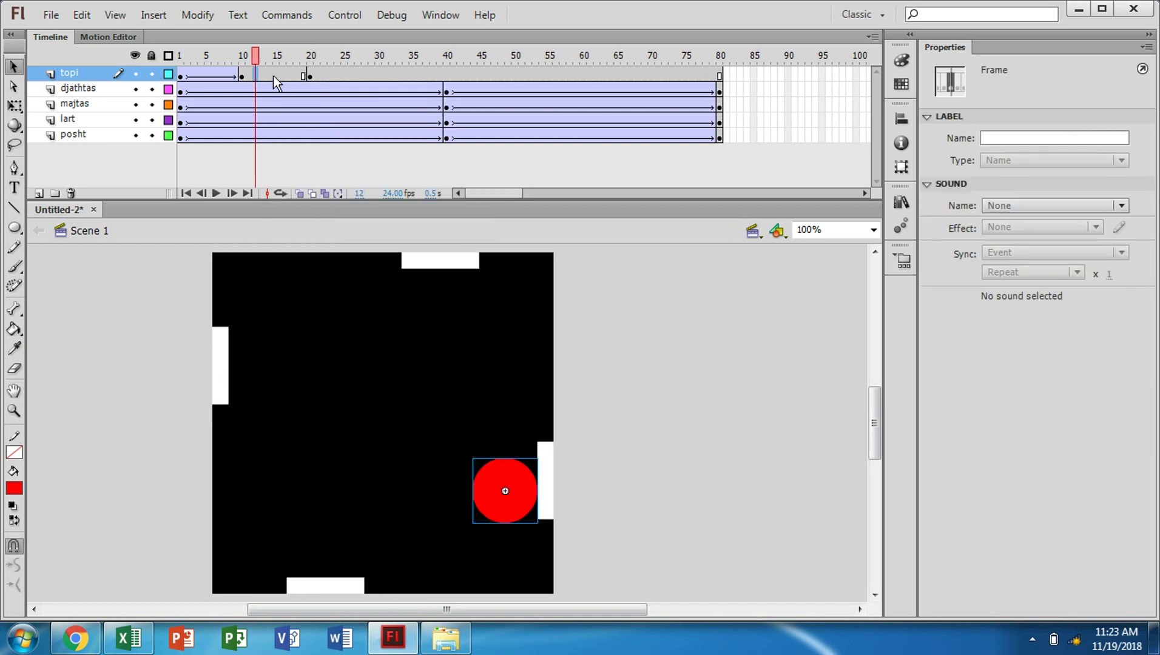
pyautogui.rightClick(277, 74)
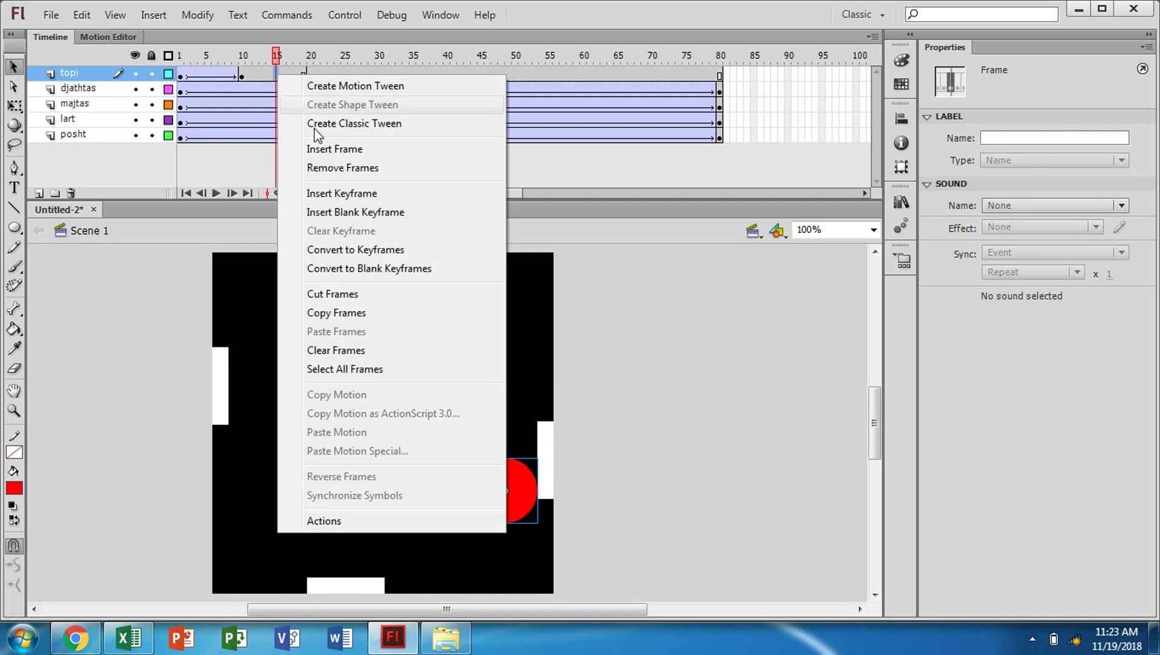
pyautogui.click(320, 123)
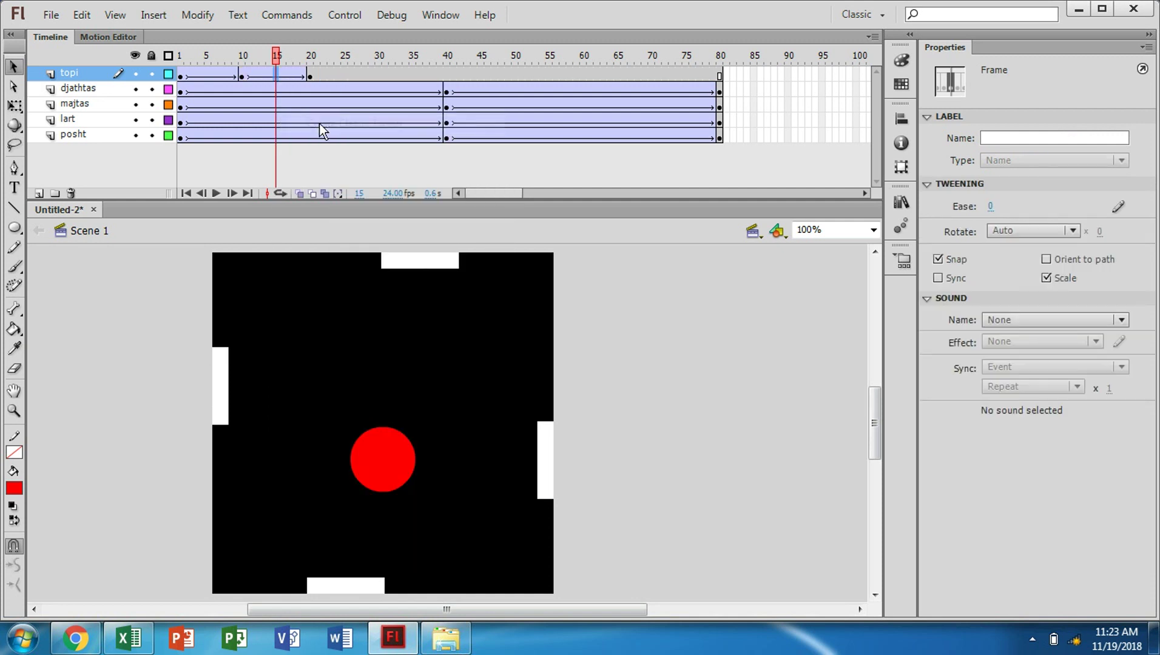
pyautogui.click(381, 71)
# Add a frame-30 ball keyframe against the right paddle and tween frames 20–30.
pyautogui.rightClick(380, 71)
pyautogui.click(425, 190)
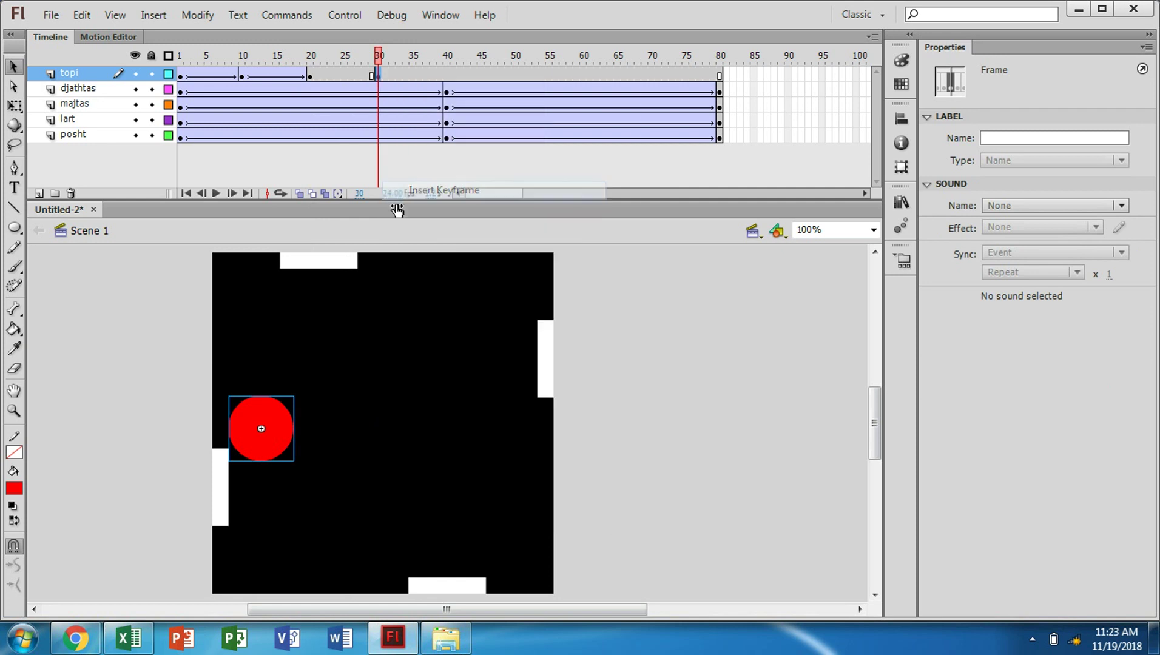
pyautogui.moveTo(273, 435); pyautogui.dragTo(516, 367)
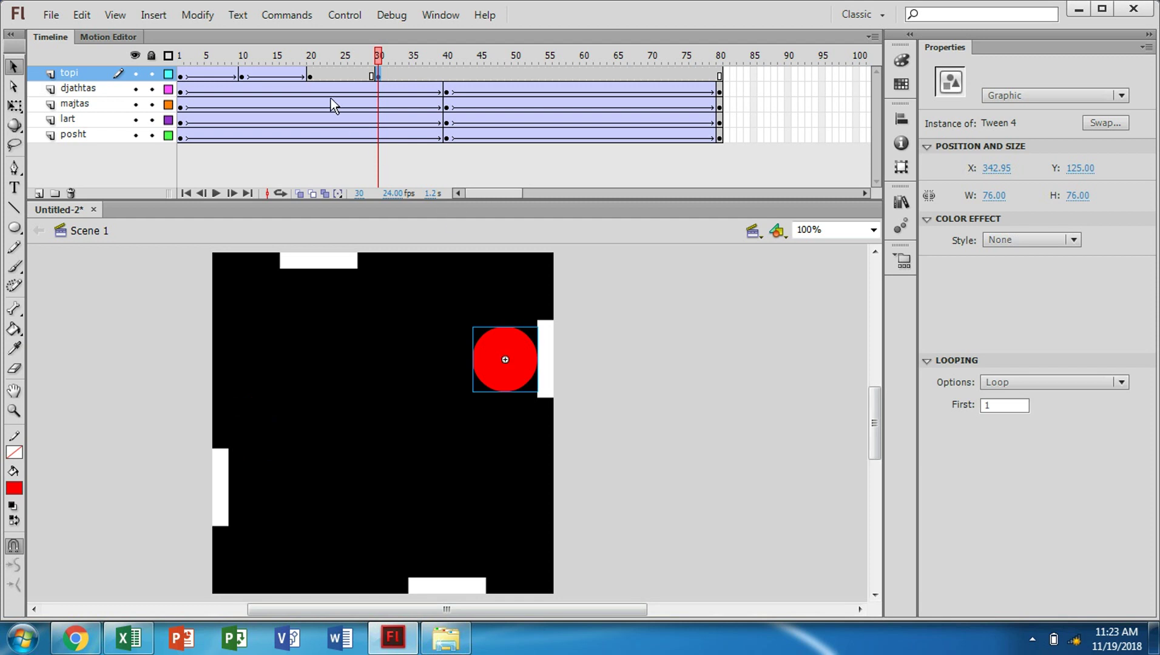
pyautogui.click(338, 74)
pyautogui.rightClick(337, 73)
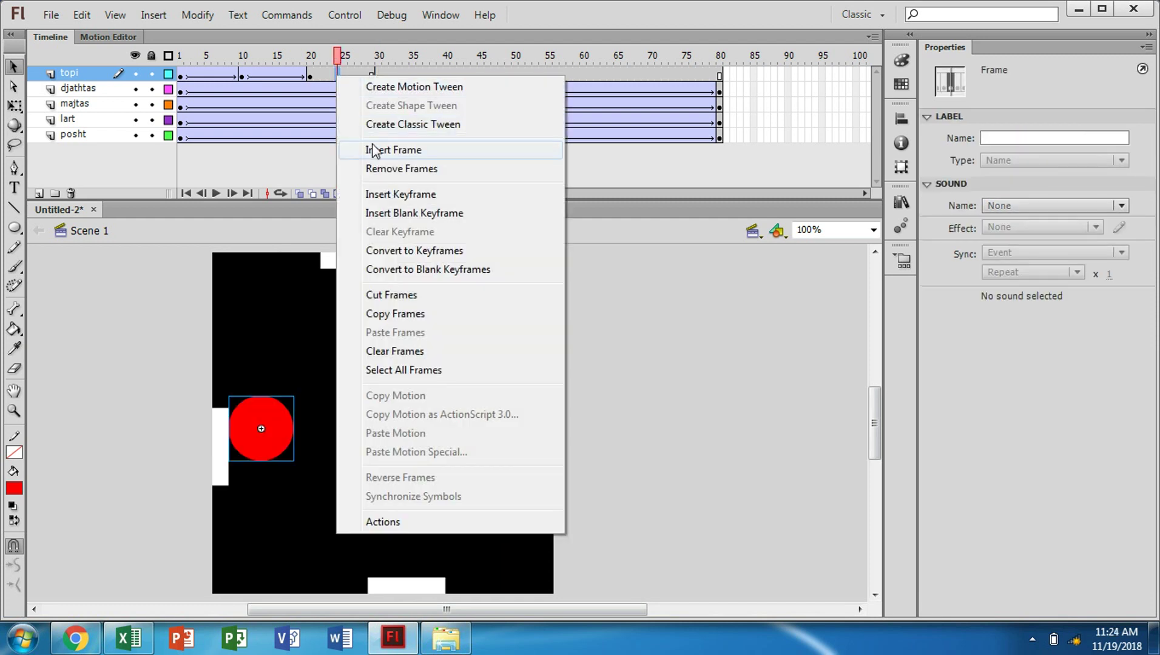
pyautogui.click(376, 125)
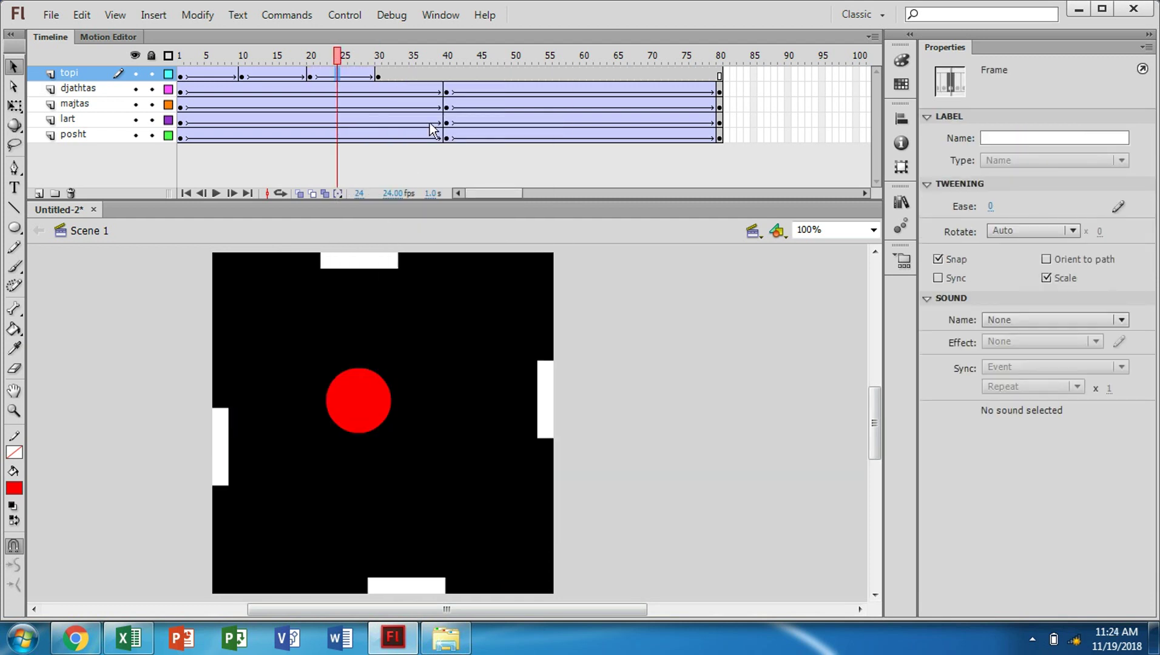
# Add a frame-40 ball keyframe at the top-left corner and tween frames 30–40.
pyautogui.click(447, 74)
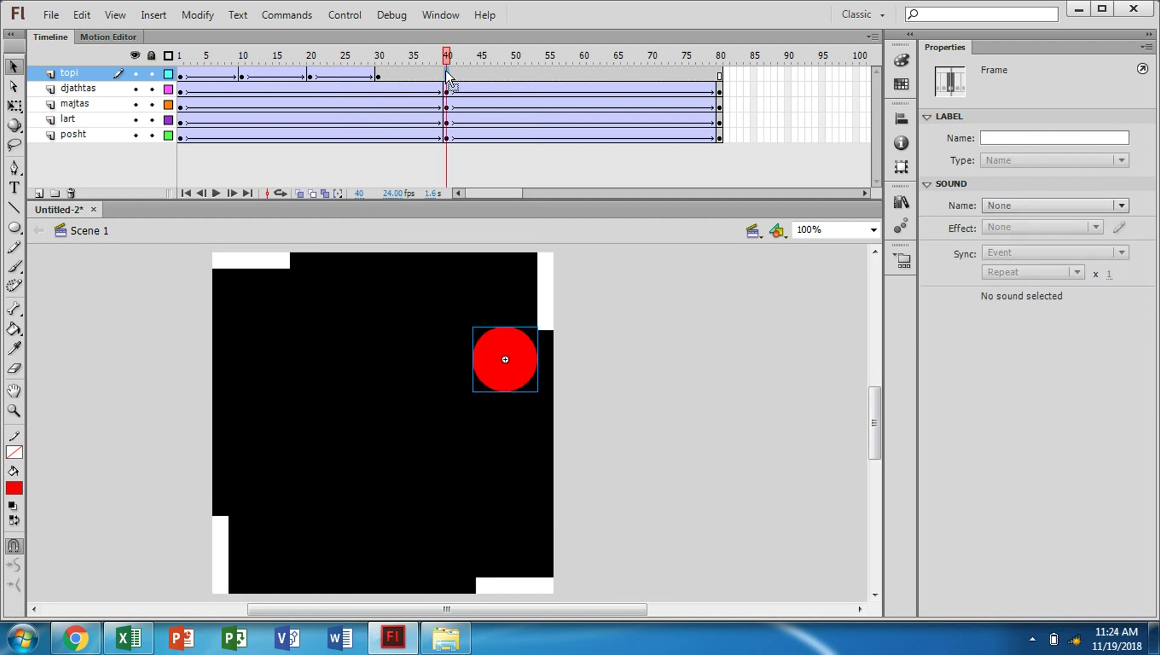
pyautogui.rightClick(447, 74)
pyautogui.click(482, 190)
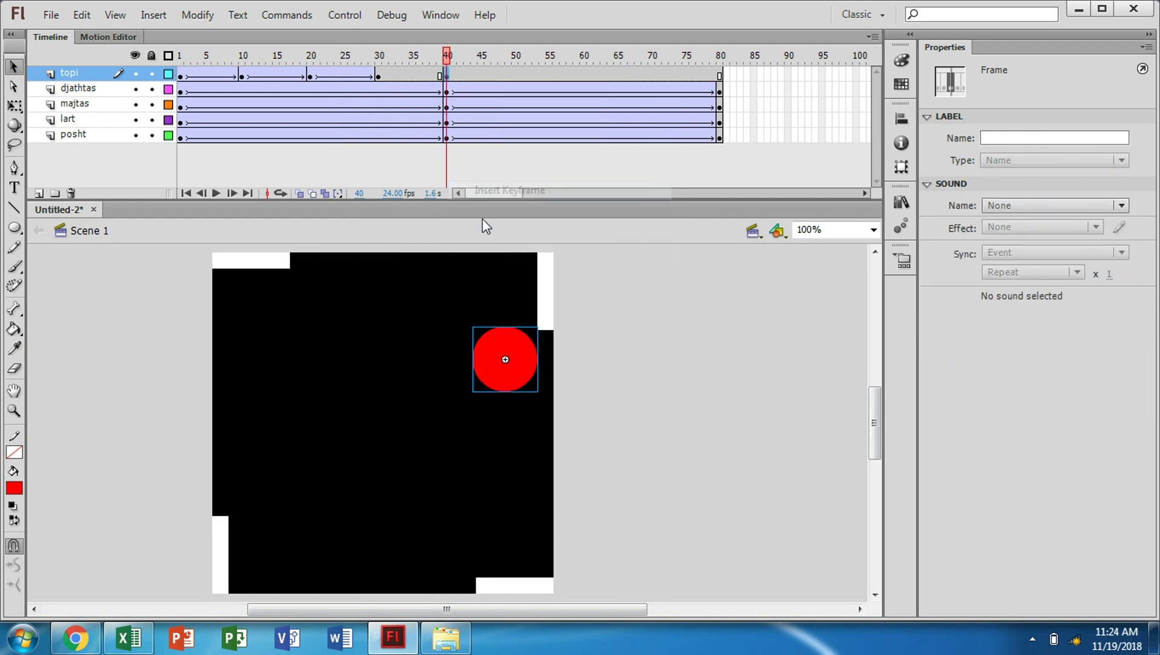
pyautogui.moveTo(488, 363); pyautogui.dragTo(243, 306)
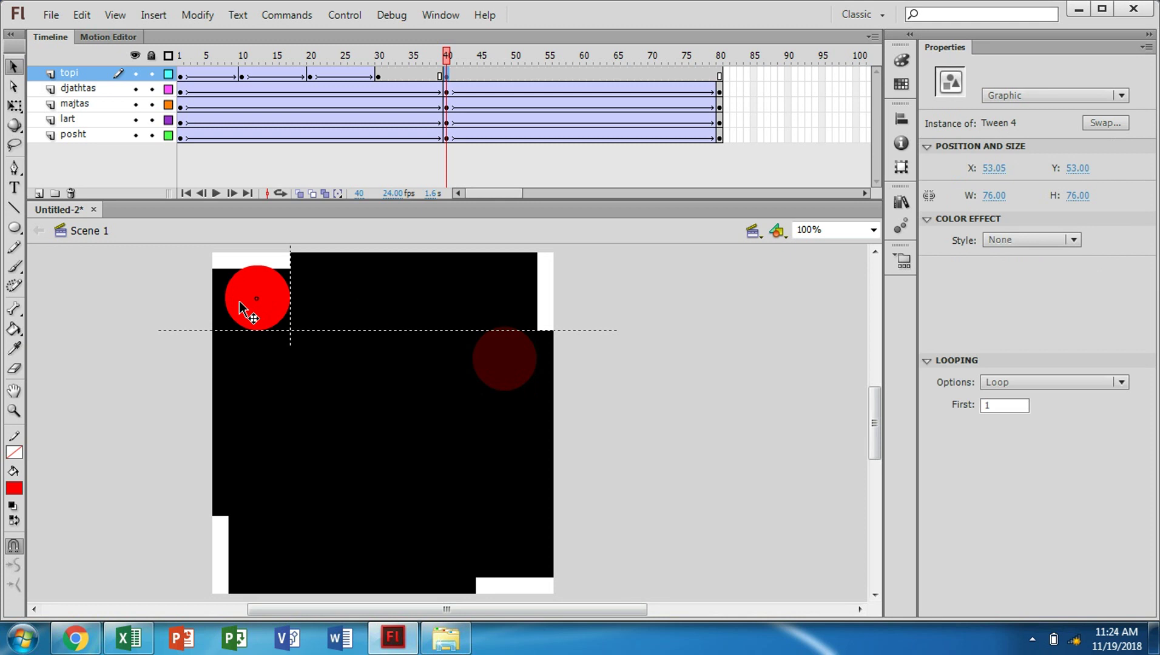
pyautogui.click(419, 74)
pyautogui.rightClick(419, 74)
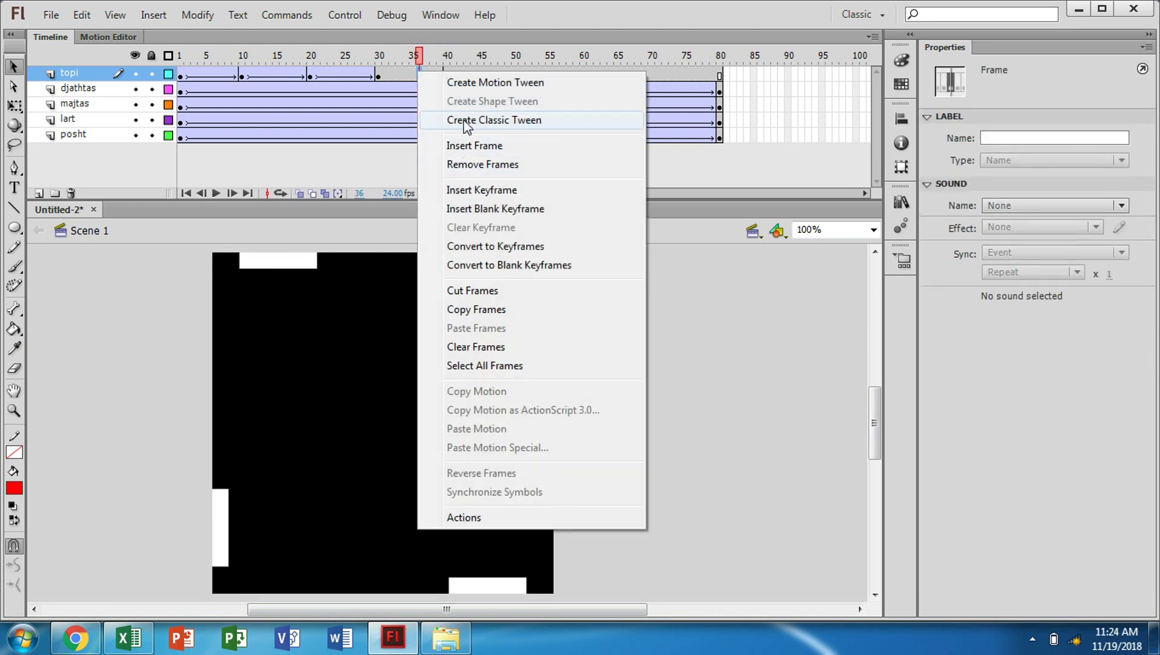
pyautogui.click(461, 119)
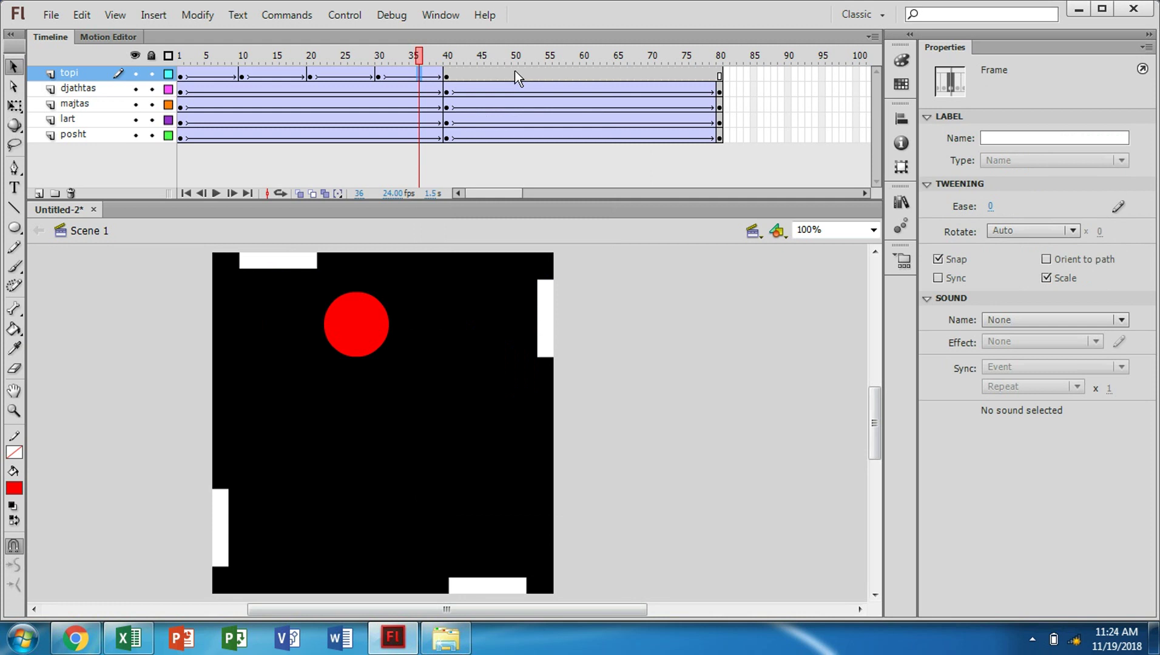
# Add a frame-50 ball keyframe on the bottom paddle and tween frames 40–50.
pyautogui.click(515, 73)
pyautogui.rightClick(515, 73)
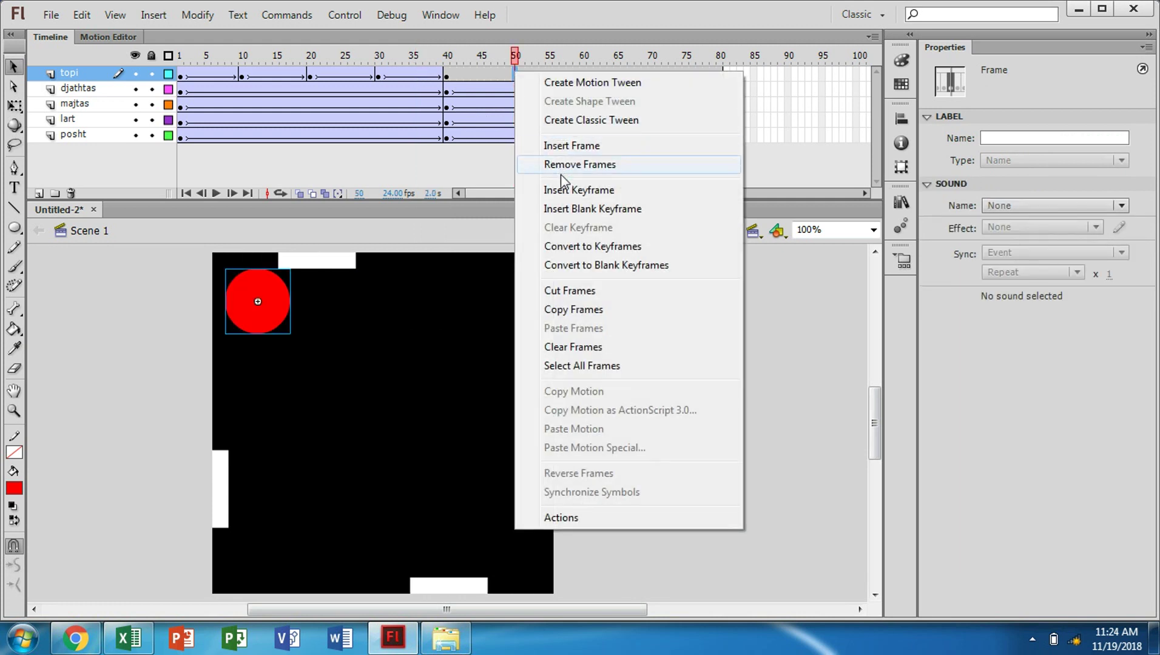
pyautogui.click(554, 190)
pyautogui.moveTo(279, 322); pyautogui.dragTo(461, 563)
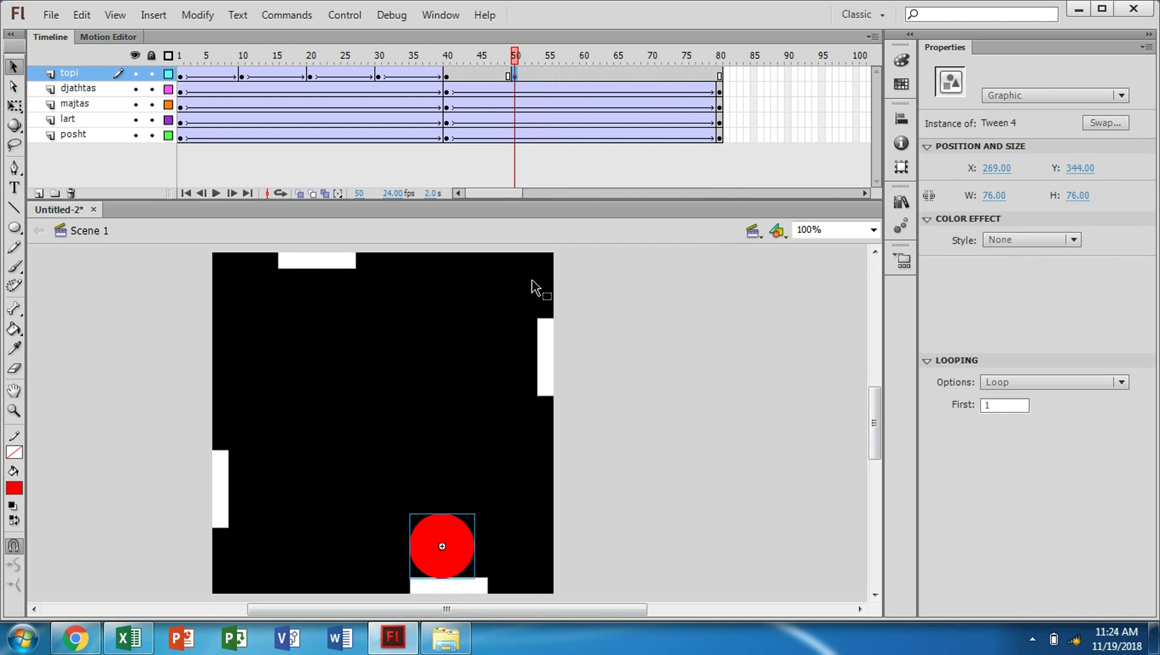
pyautogui.click(475, 72)
pyautogui.rightClick(475, 71)
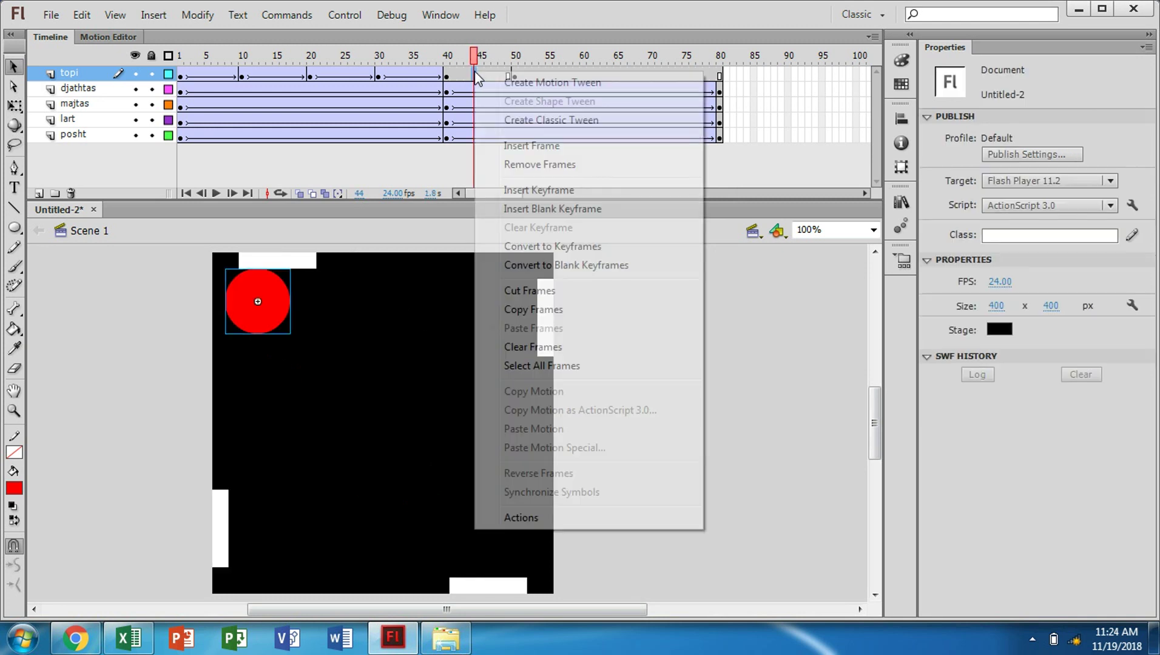
pyautogui.click(522, 120)
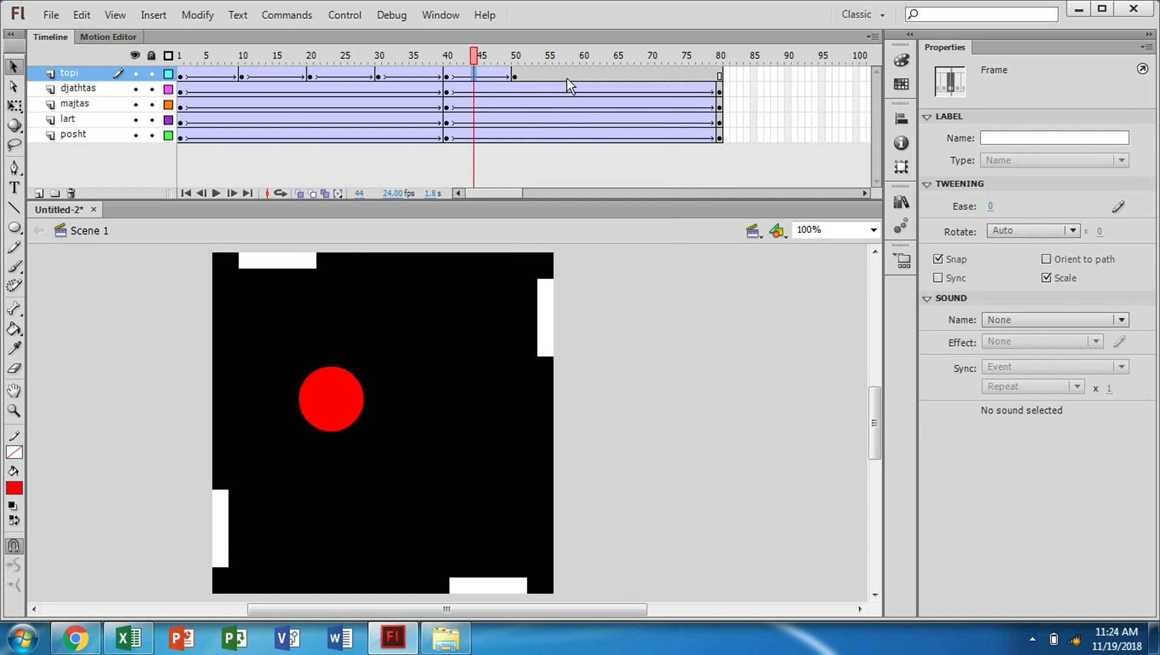
# Add a frame-60 ball keyframe at the left paddle, undo a stray frame-53 keyframe, and tween 50–60.
pyautogui.click(584, 72)
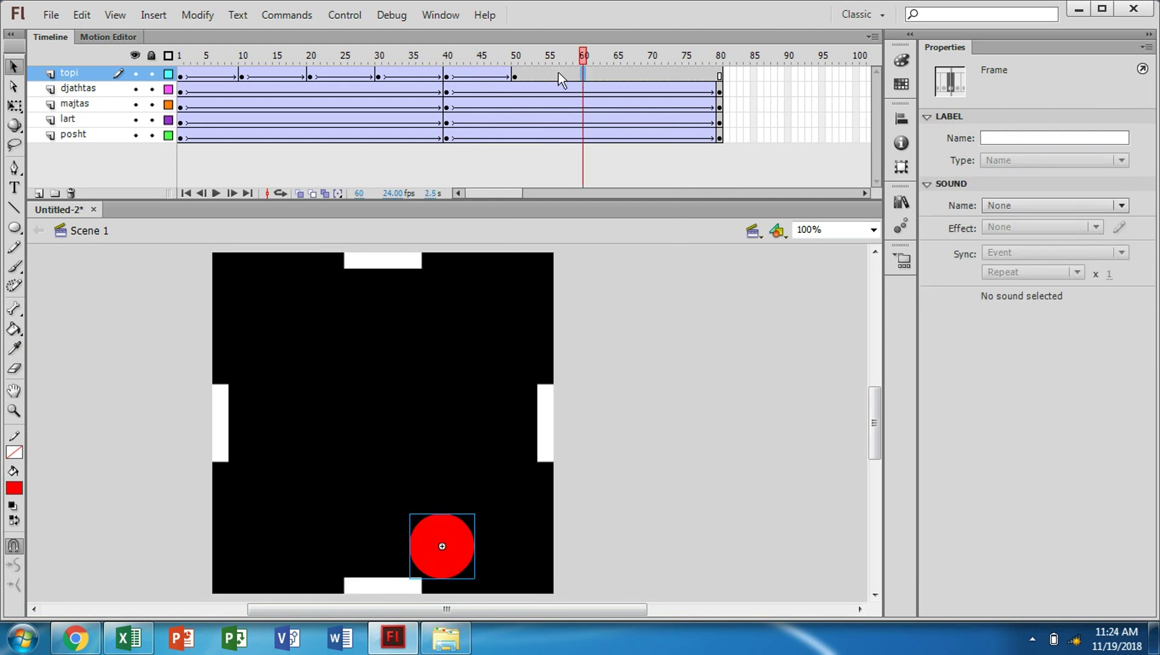
pyautogui.rightClick(584, 73)
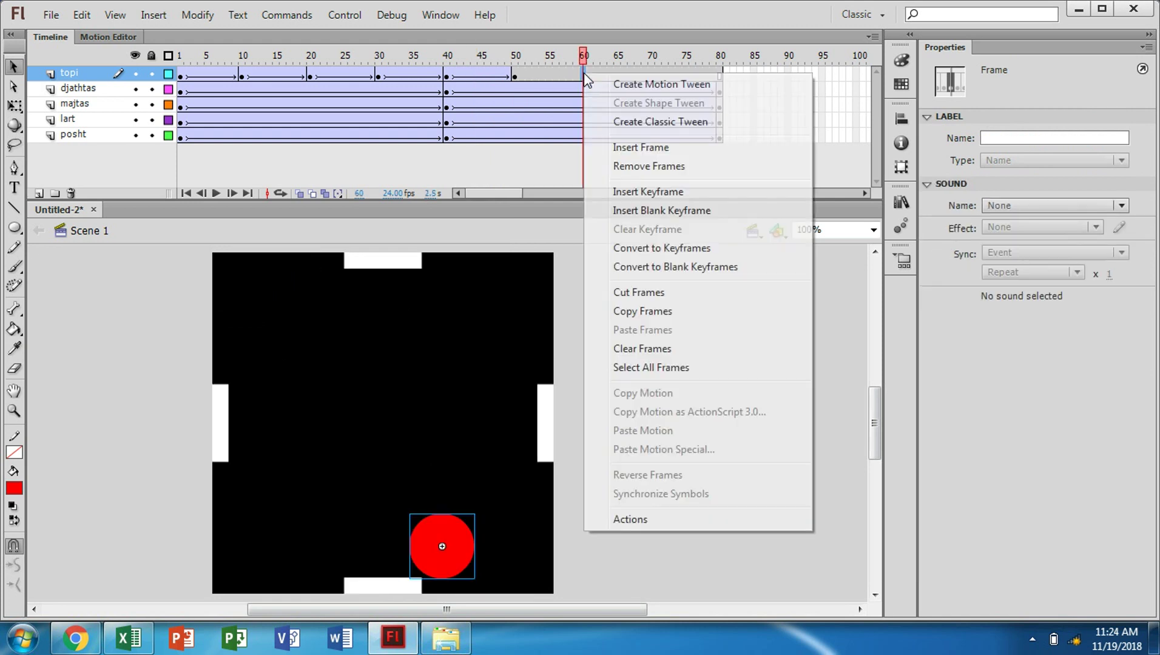
pyautogui.click(643, 190)
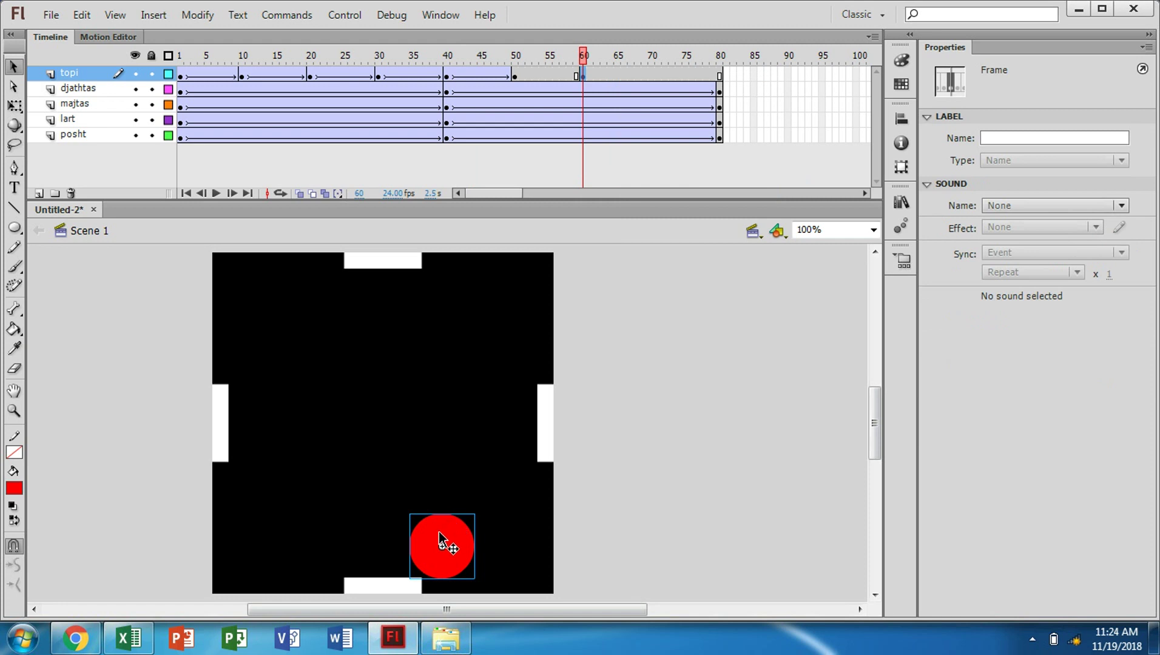
pyautogui.moveTo(445, 545); pyautogui.dragTo(259, 423)
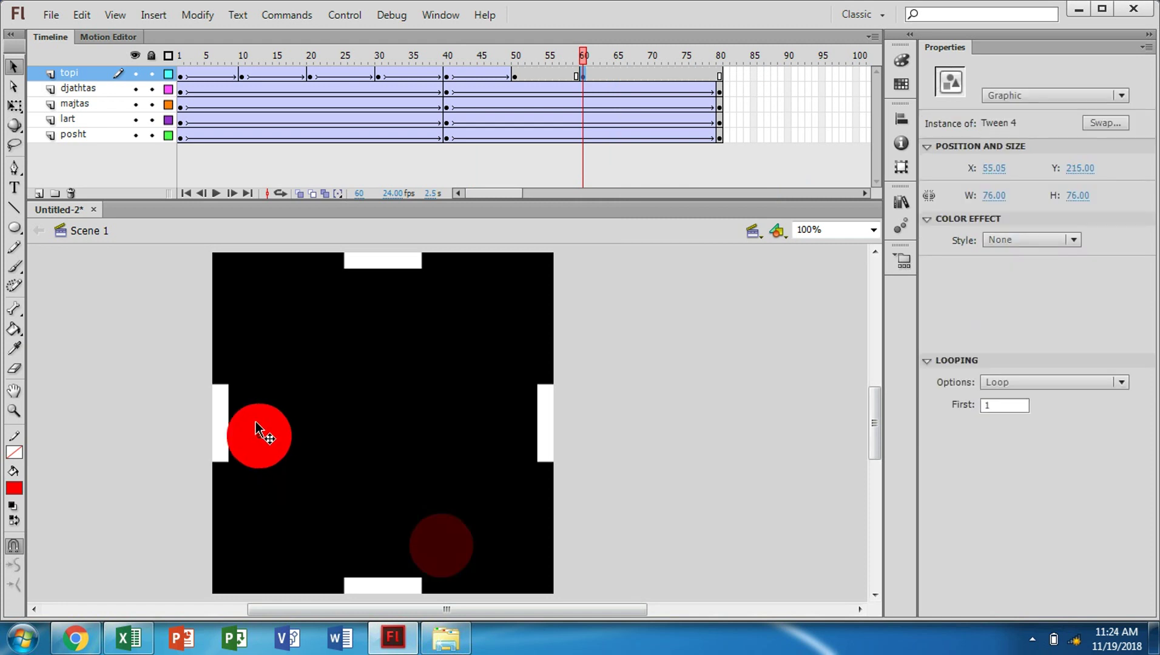
pyautogui.moveTo(260, 424); pyautogui.dragTo(259, 424)
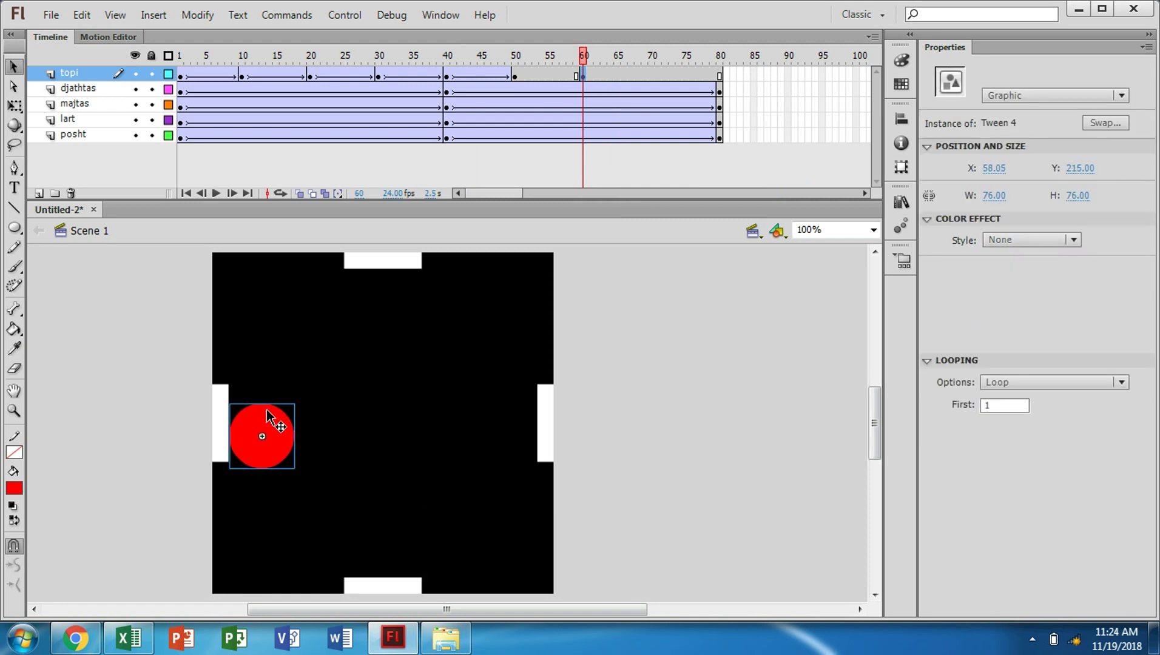
pyautogui.rightClick(536, 74)
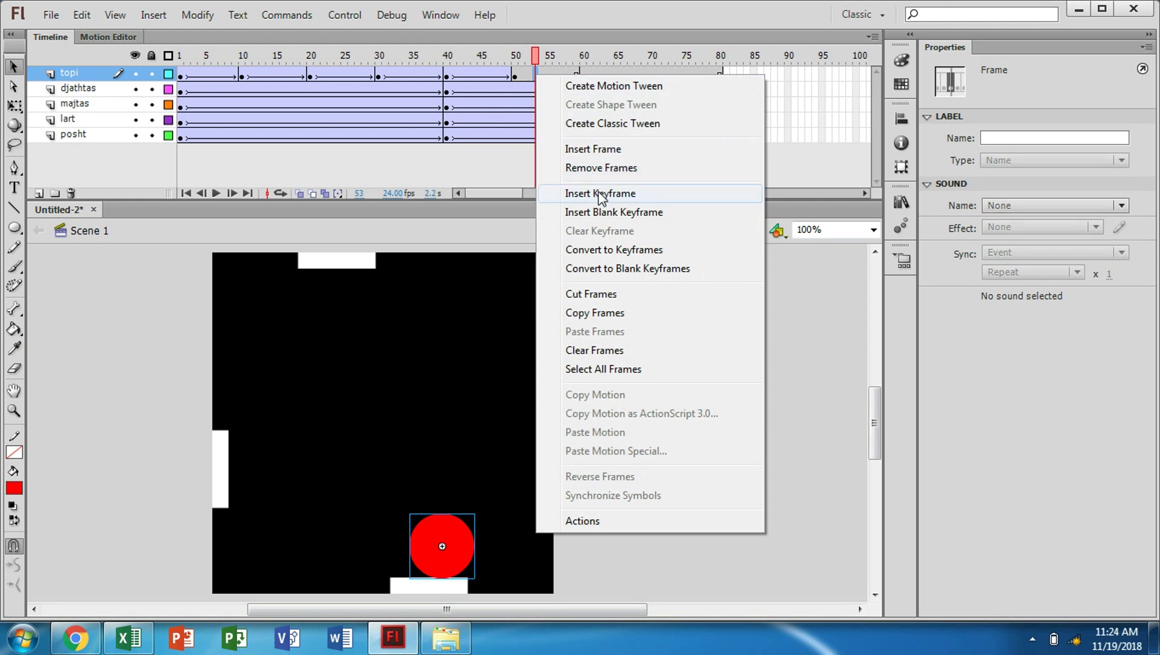
pyautogui.click(599, 193)
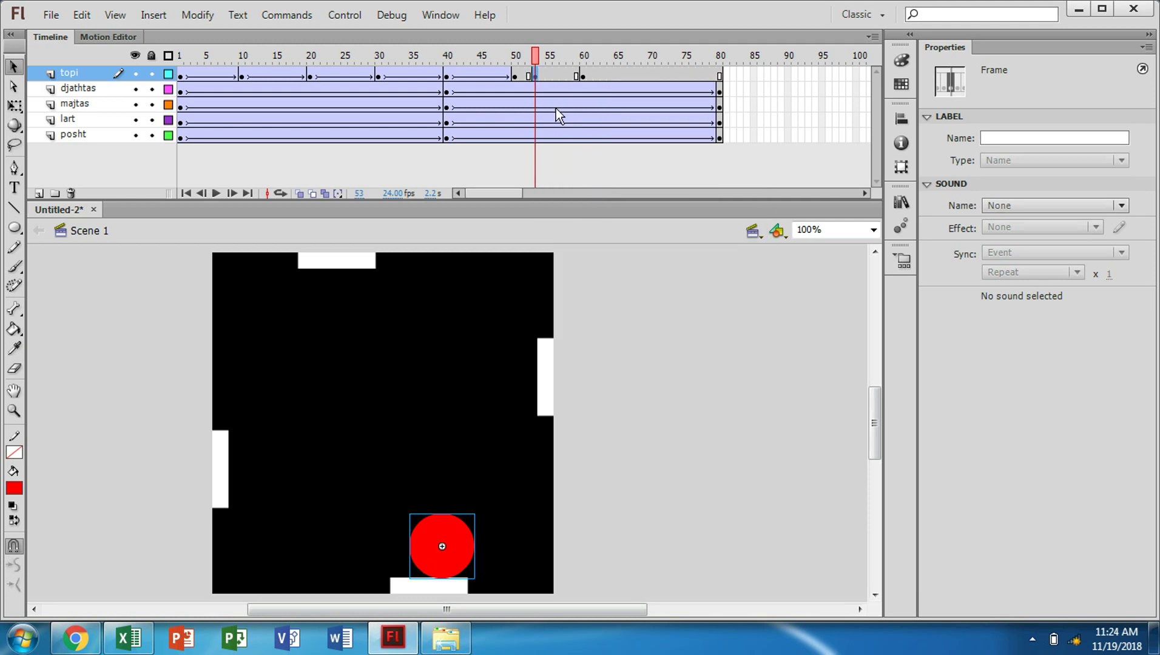
pyautogui.click(81, 15)
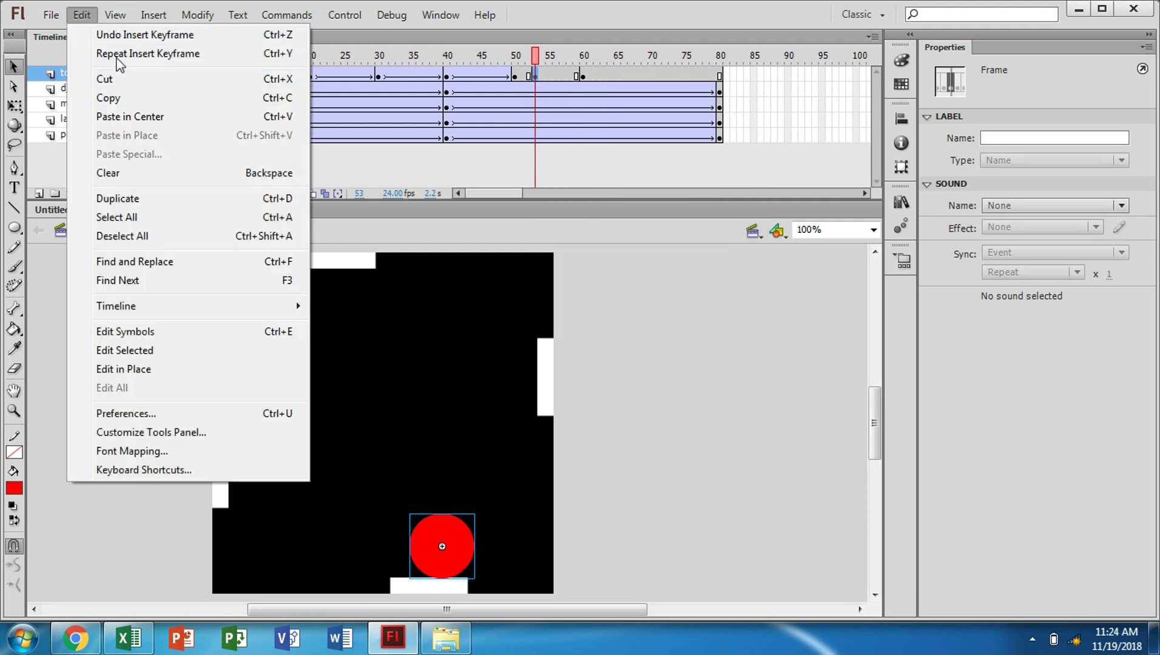
pyautogui.click(125, 37)
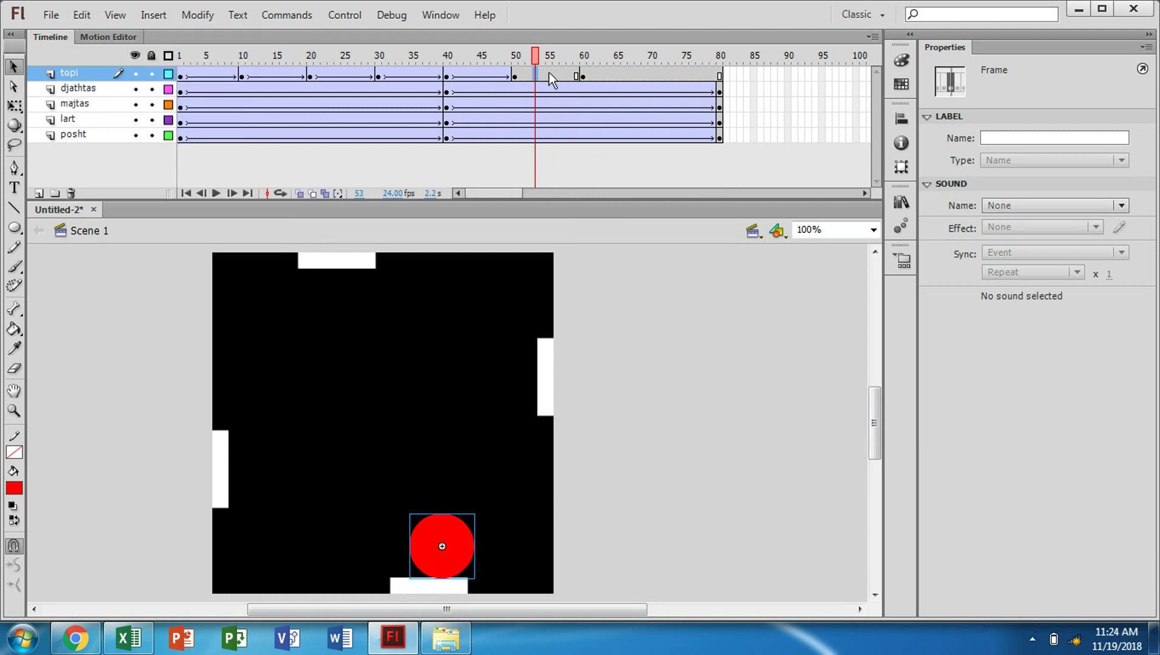
pyautogui.rightClick(549, 74)
pyautogui.click(598, 123)
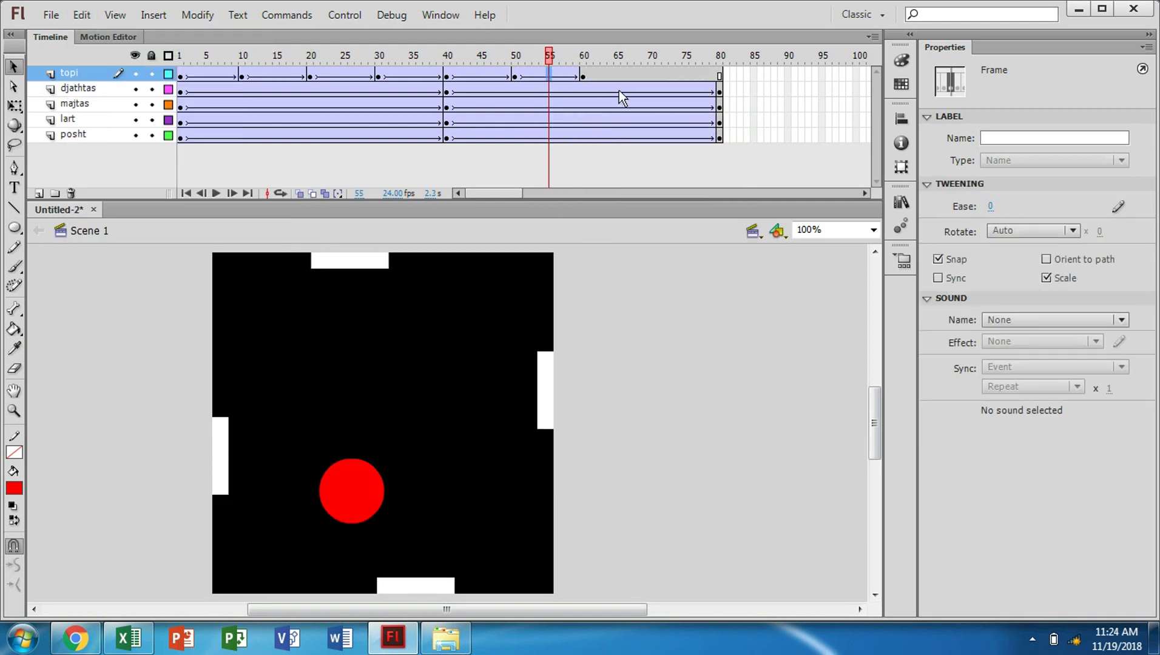
# Add a frame-70 ball keyframe against the top paddle and tween frames 60–70.
pyautogui.click(653, 73)
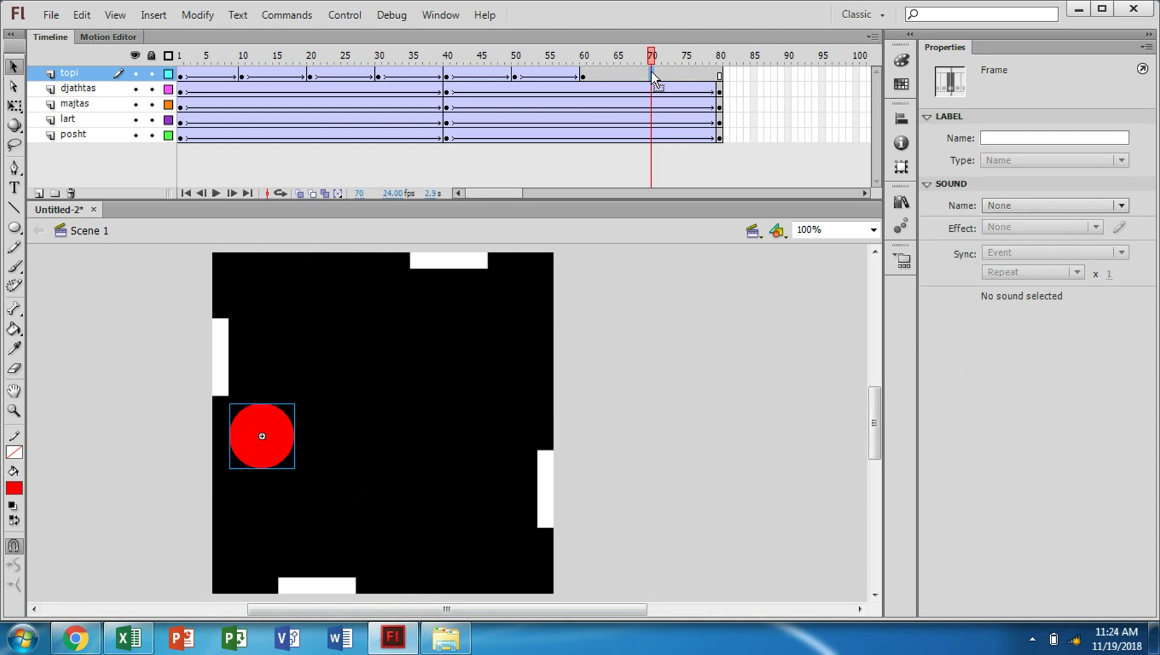
pyautogui.rightClick(651, 71)
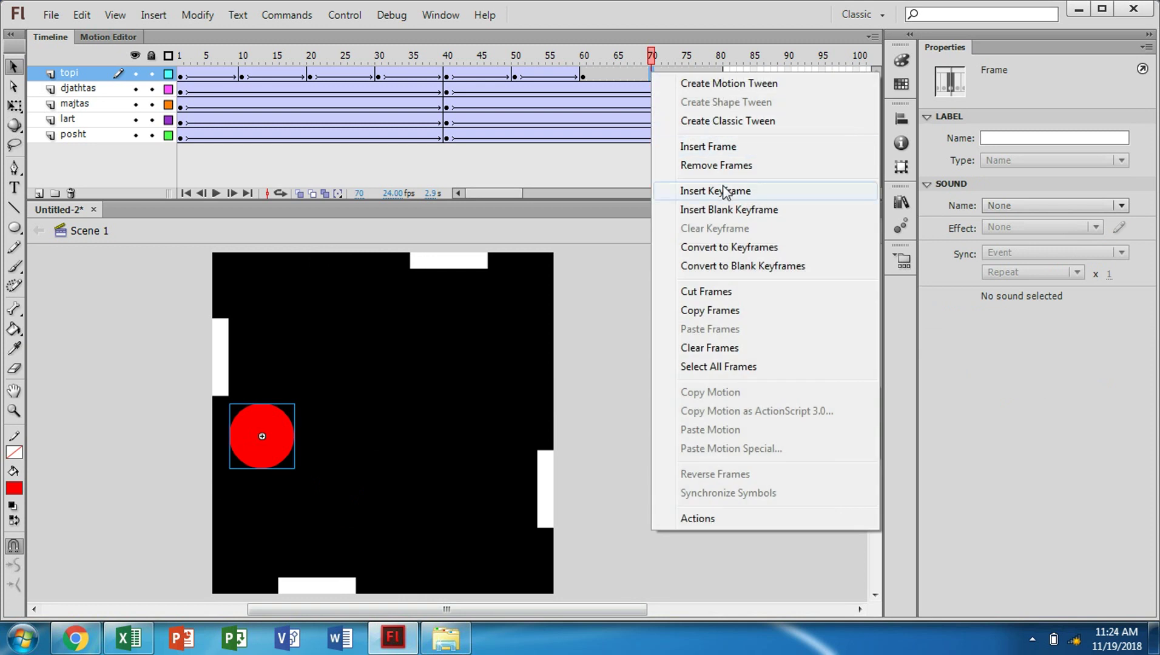
pyautogui.click(723, 191)
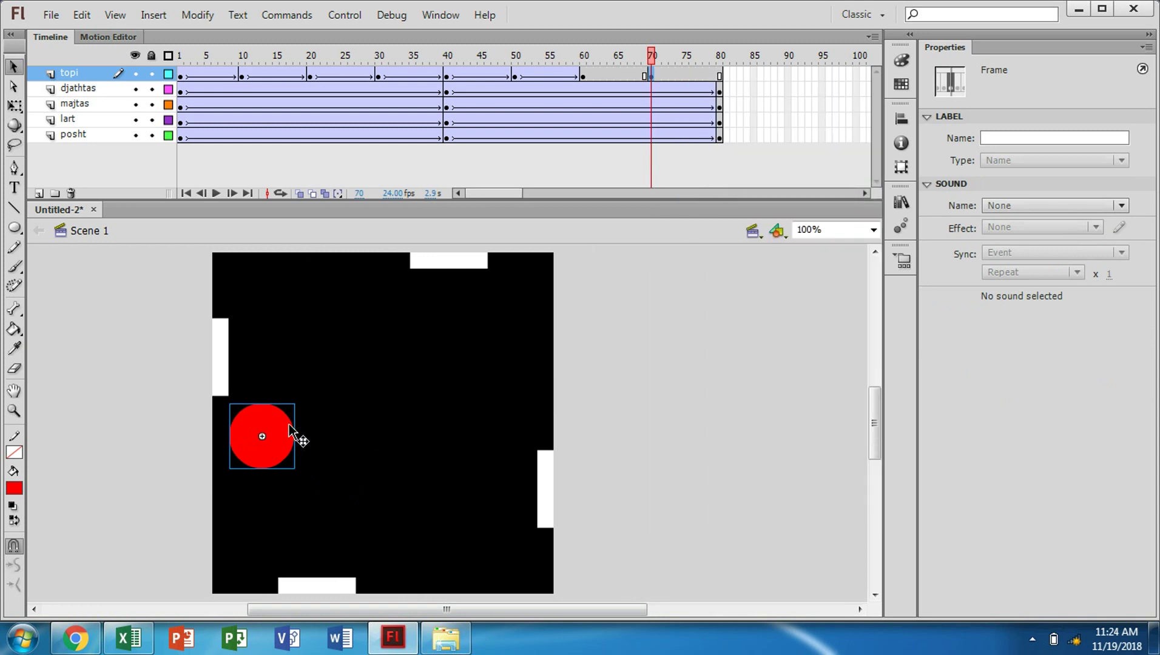
pyautogui.moveTo(289, 431); pyautogui.dragTo(470, 297)
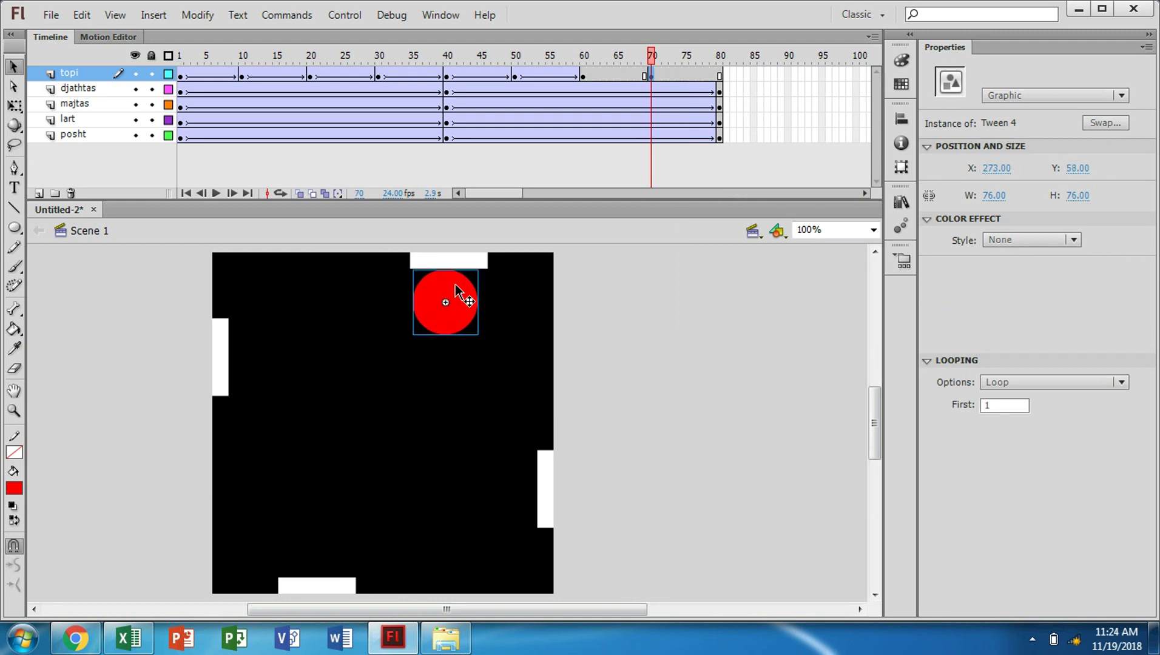
pyautogui.click(611, 74)
pyautogui.rightClick(612, 75)
pyautogui.click(642, 125)
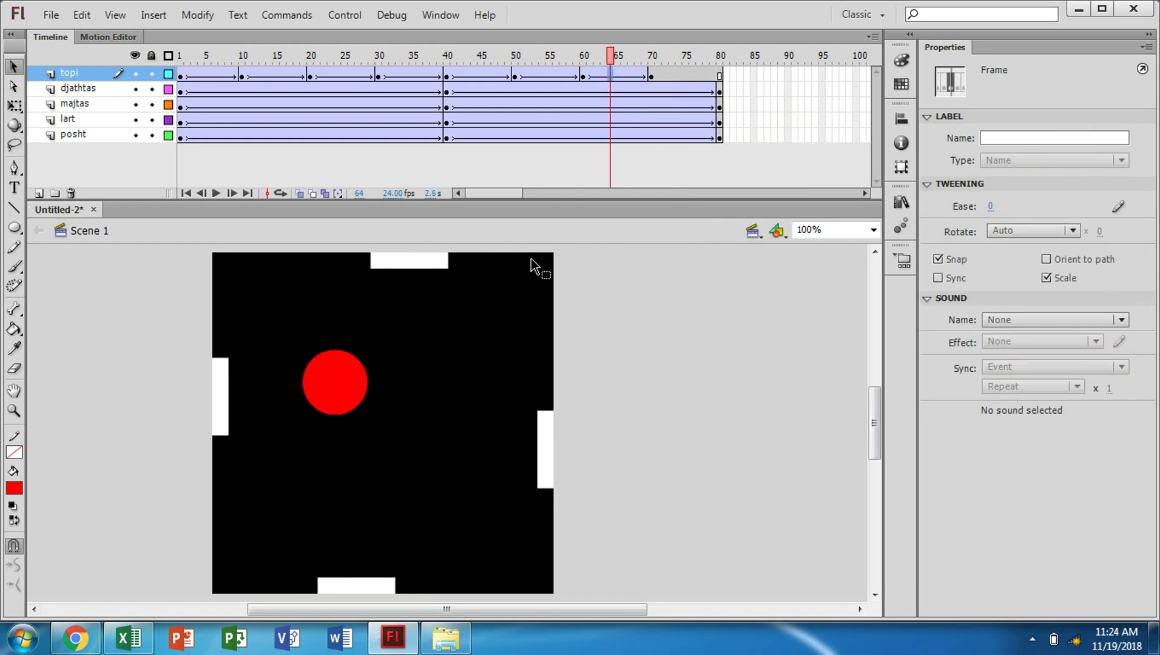
# Undo an accidental mid-tween ball move with Edit > Undo.
pyautogui.moveTo(354, 395); pyautogui.dragTo(379, 550)
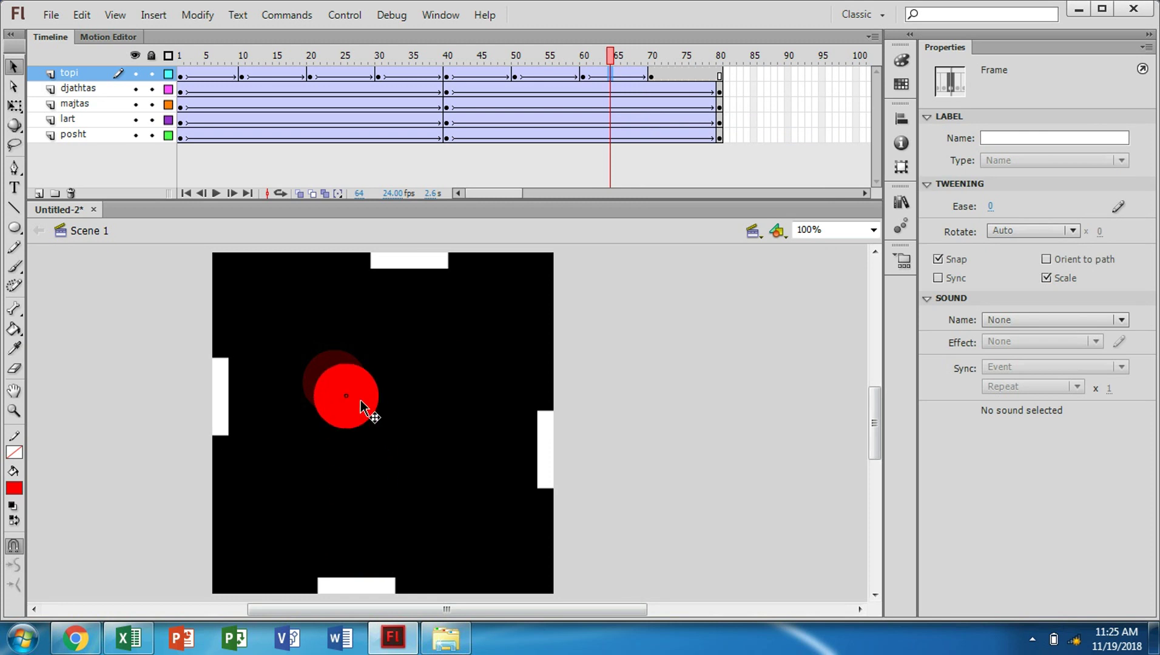
pyautogui.moveTo(379, 549); pyautogui.dragTo(351, 392)
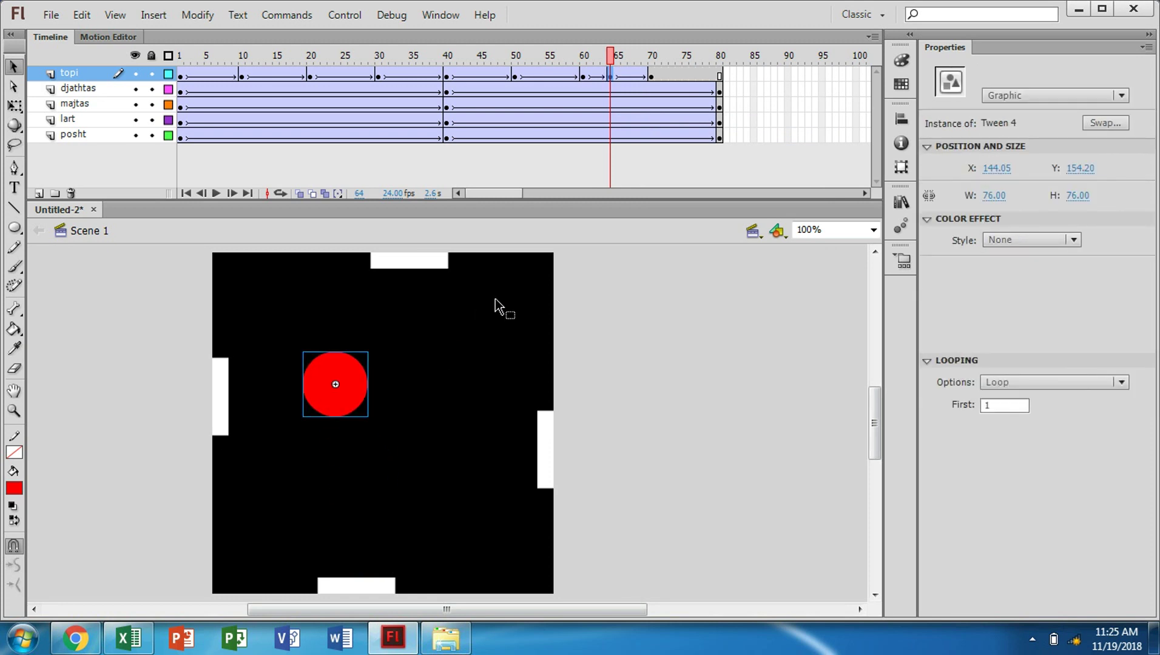
pyautogui.click(84, 15)
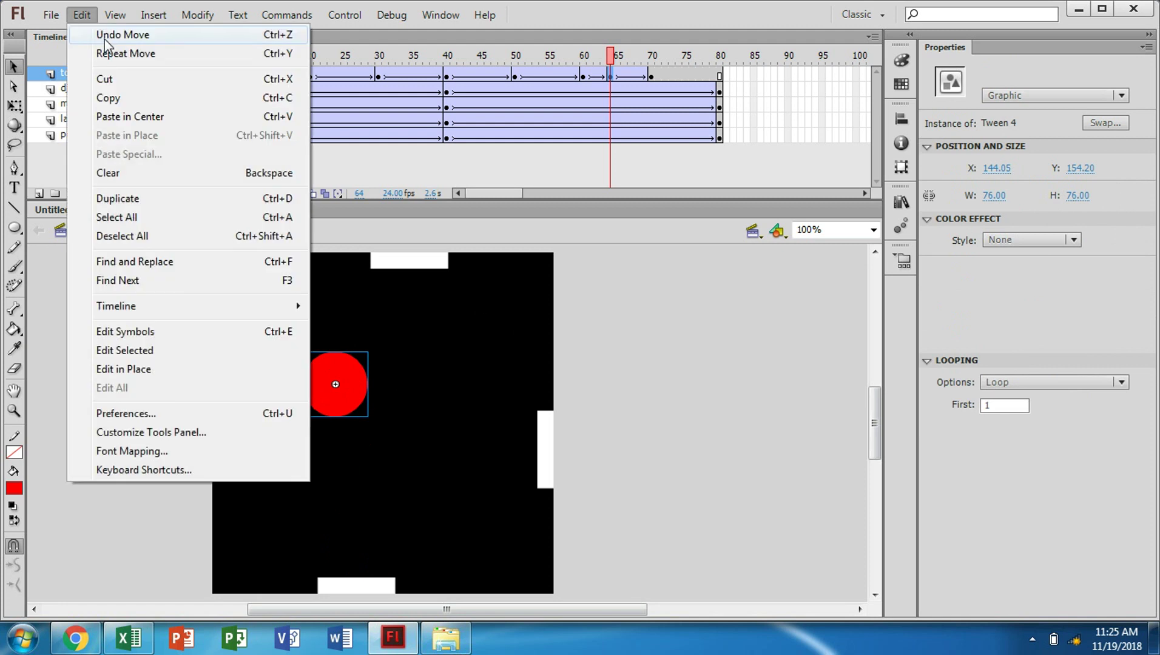
pyautogui.click(103, 31)
pyautogui.click(82, 15)
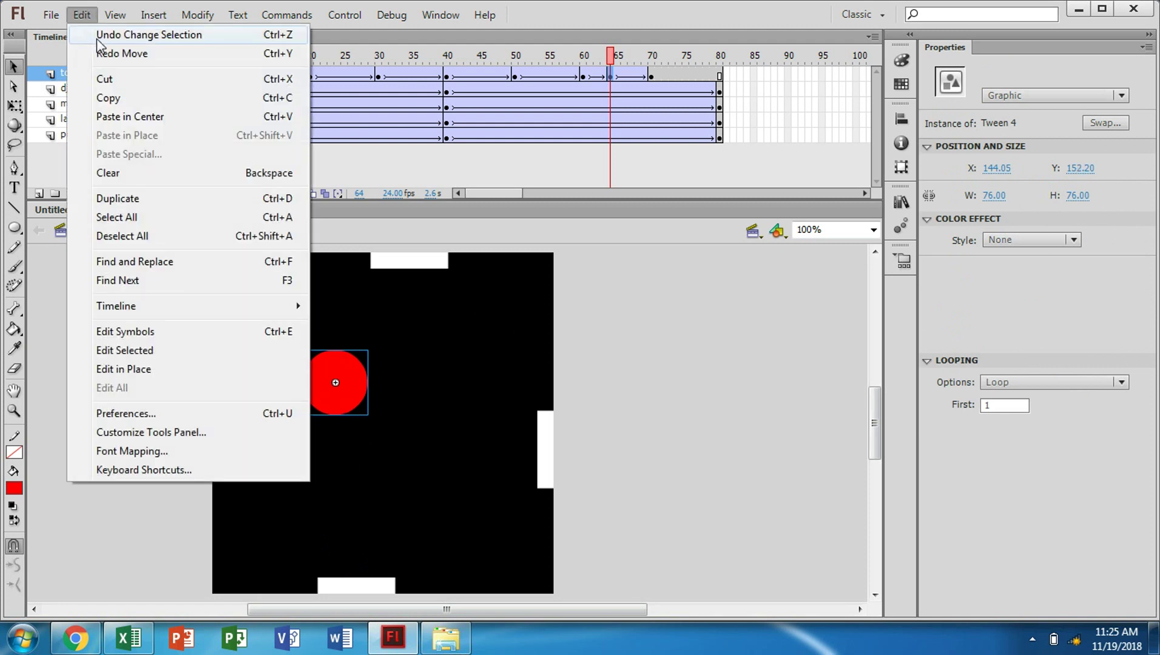
pyautogui.click(100, 37)
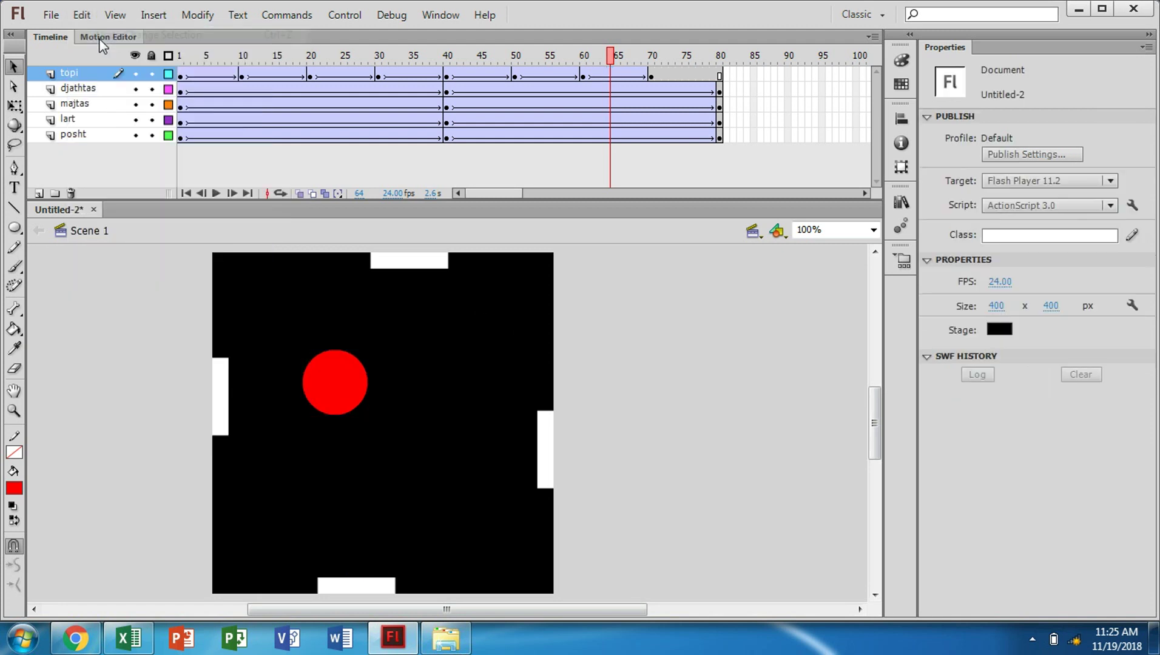
pyautogui.click(721, 74)
# Add a frame-80 ball keyframe at the bottom-left and classic-tween frames 70–80.
pyautogui.rightClick(721, 74)
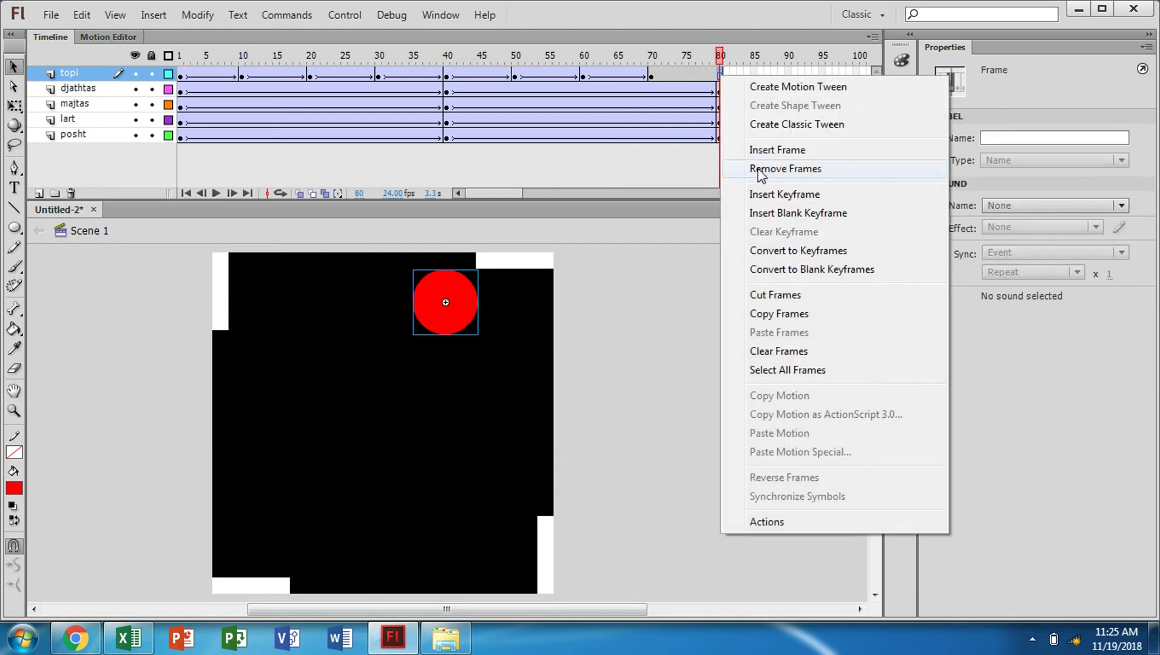
pyautogui.click(769, 198)
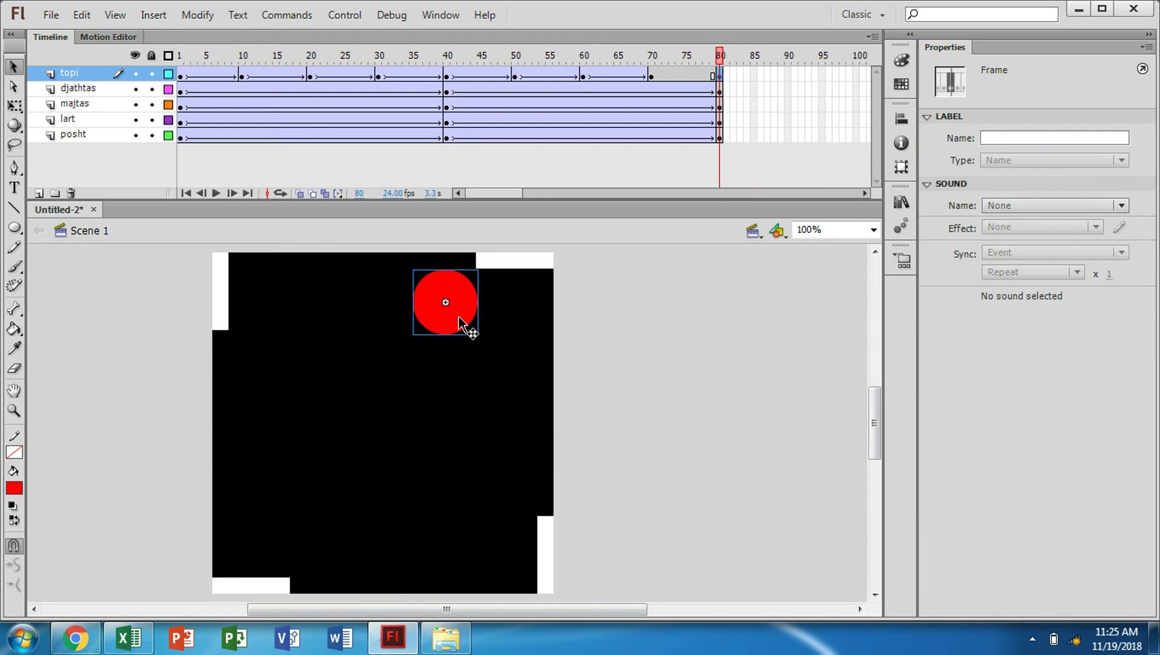
pyautogui.moveTo(459, 317); pyautogui.dragTo(272, 560)
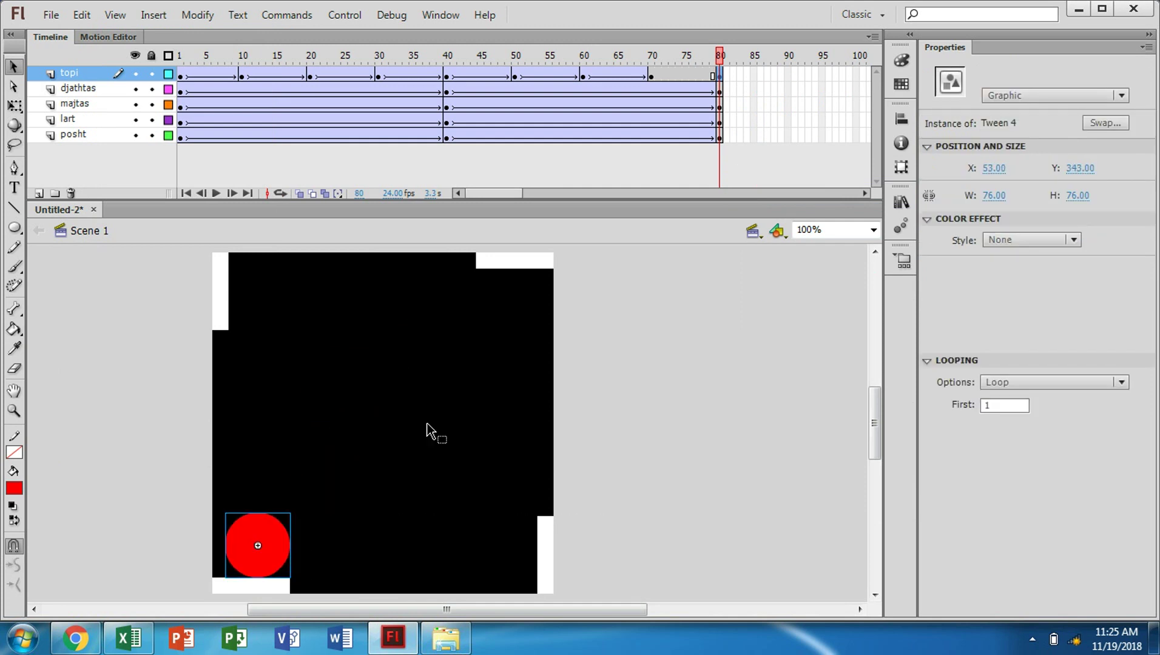
pyautogui.click(676, 74)
pyautogui.rightClick(676, 75)
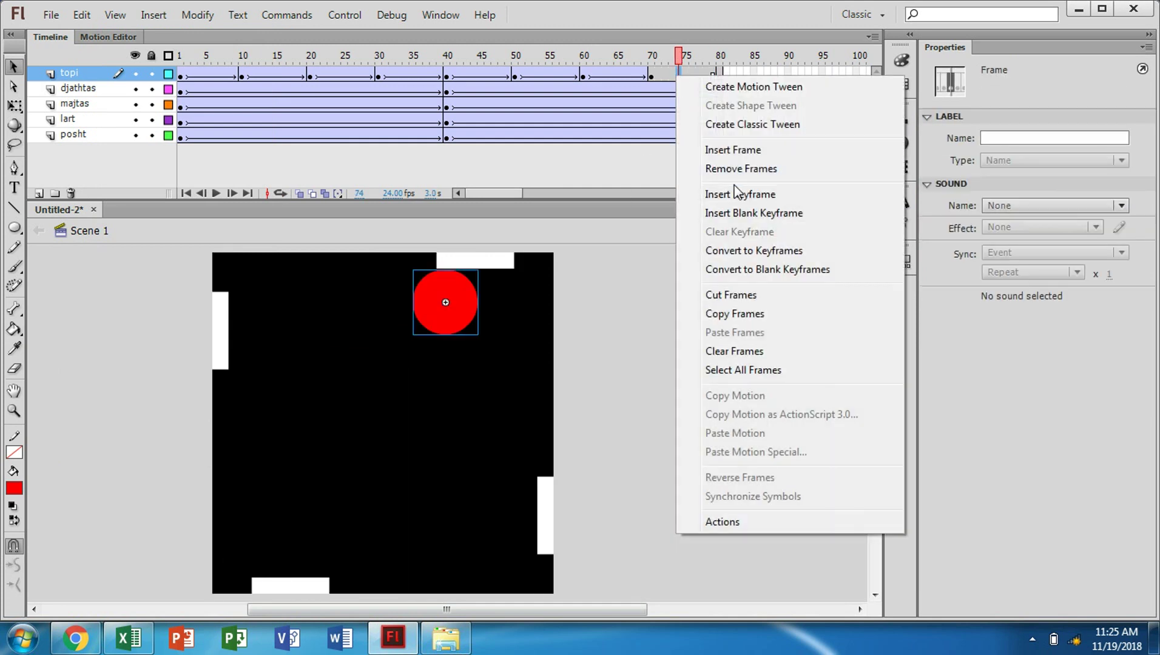
pyautogui.click(754, 126)
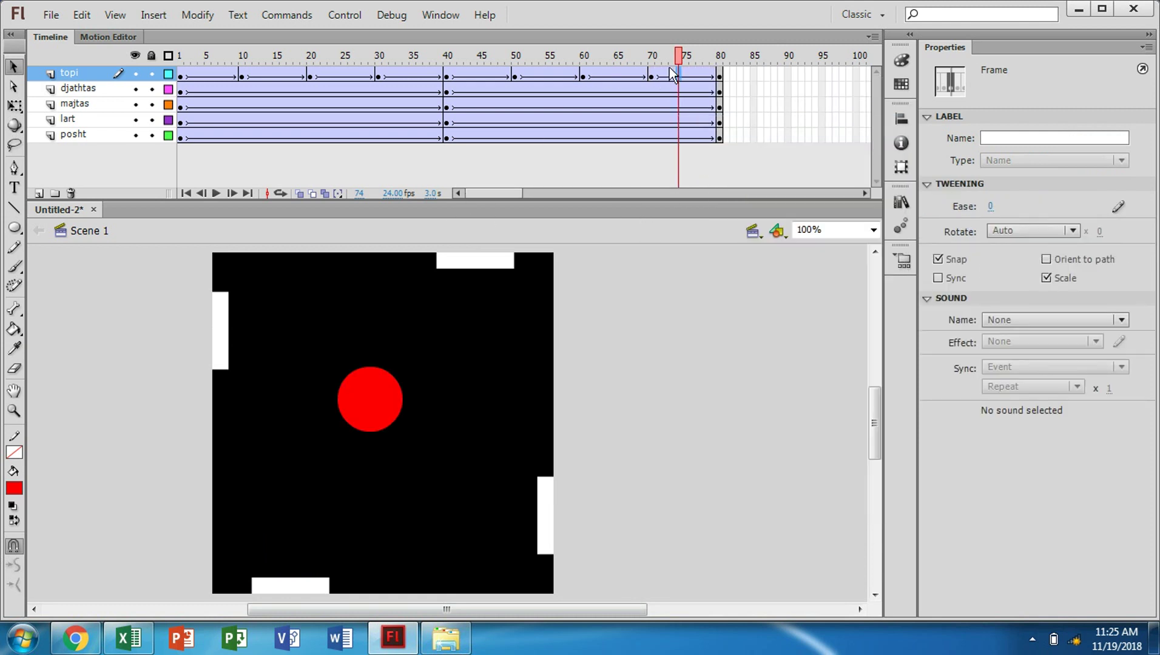
# Rewind to frame 1 and play the full 80-frame animation.
pyautogui.moveTo(682, 62); pyautogui.dragTo(120, 79)
pyautogui.click(282, 174)
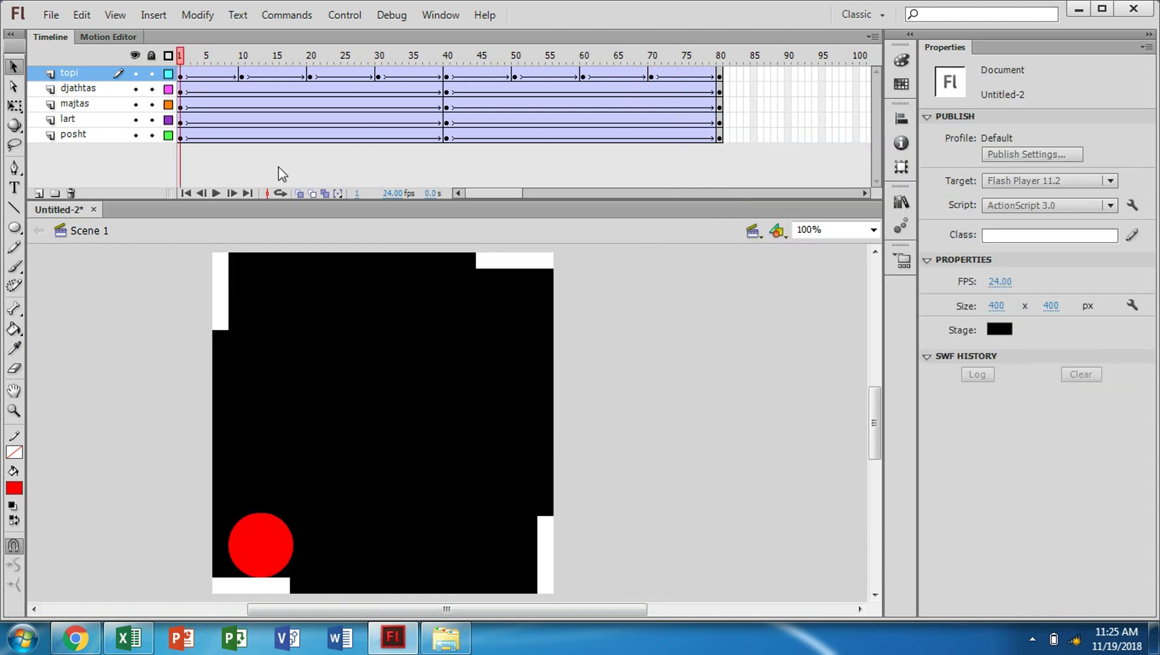
pyautogui.click(217, 194)
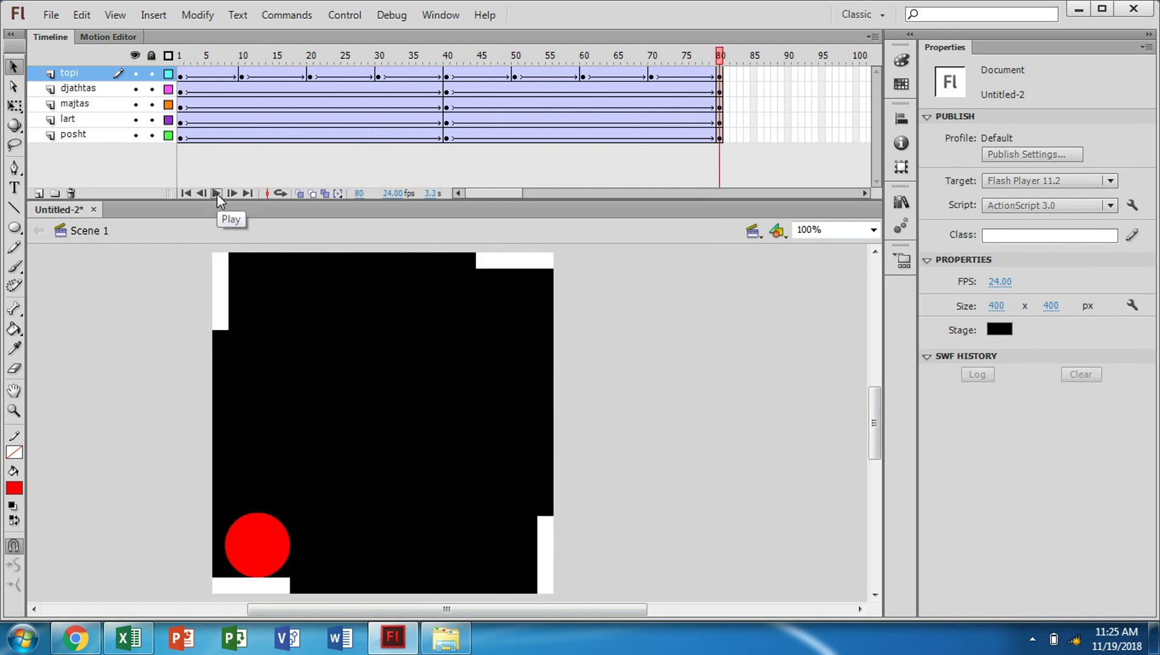
pyautogui.rightClick(75, 74)
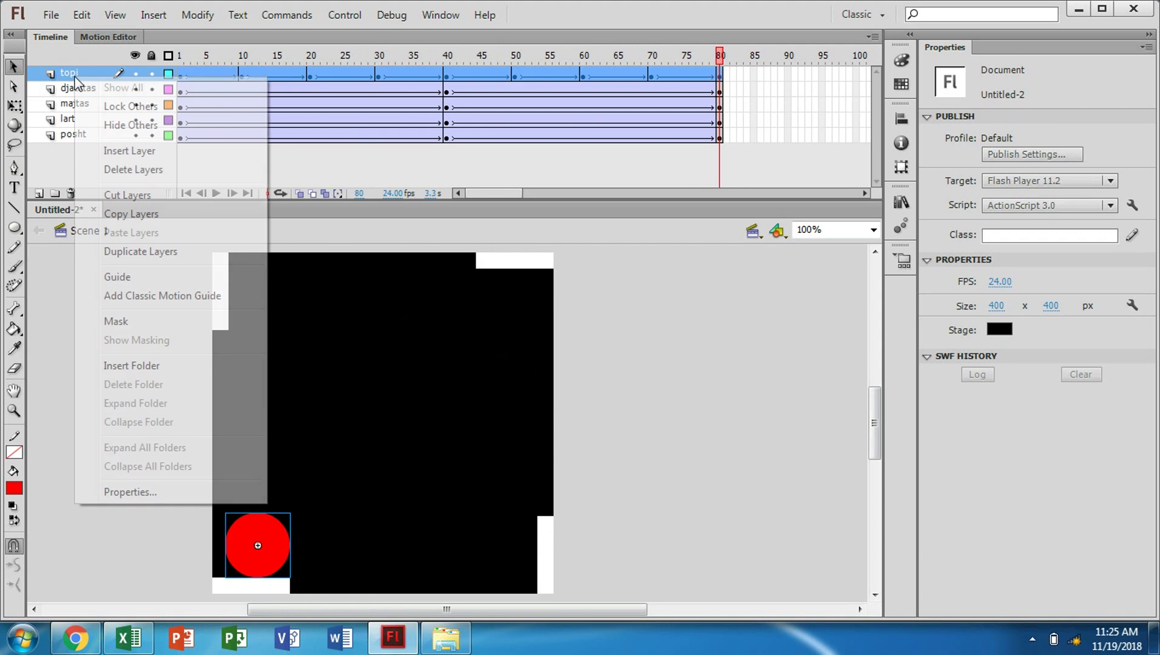
# Add a new layer above topi and set the text colour to white.
pyautogui.click(139, 153)
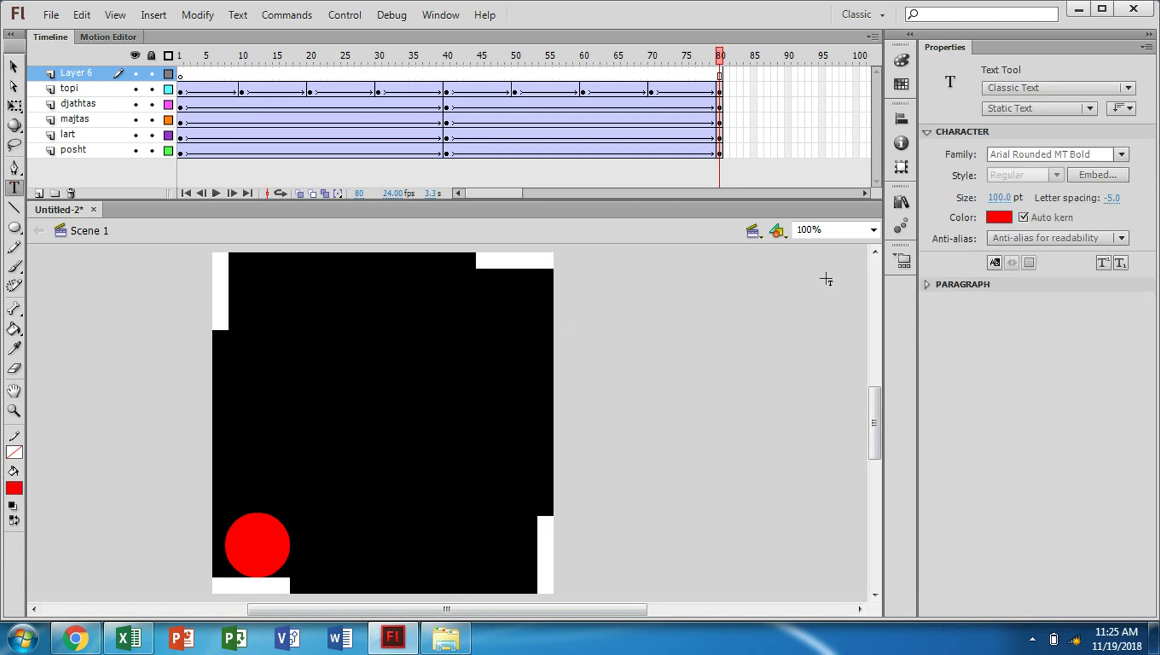
pyautogui.click(1008, 218)
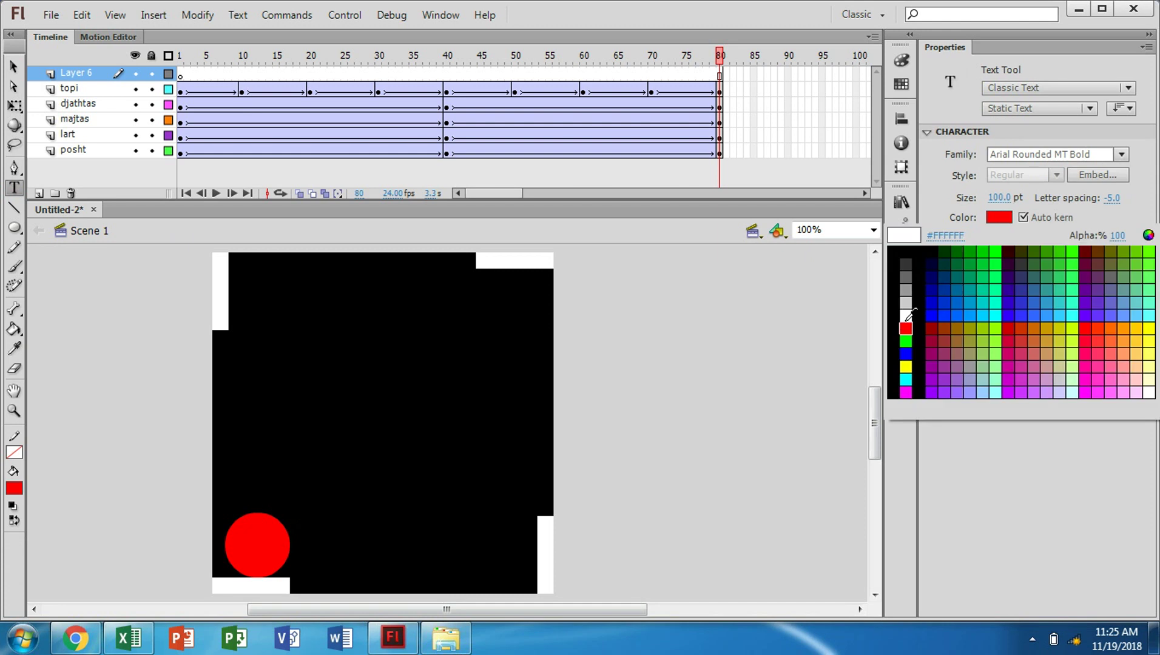
pyautogui.click(903, 316)
pyautogui.moveTo(299, 280); pyautogui.dragTo(461, 381)
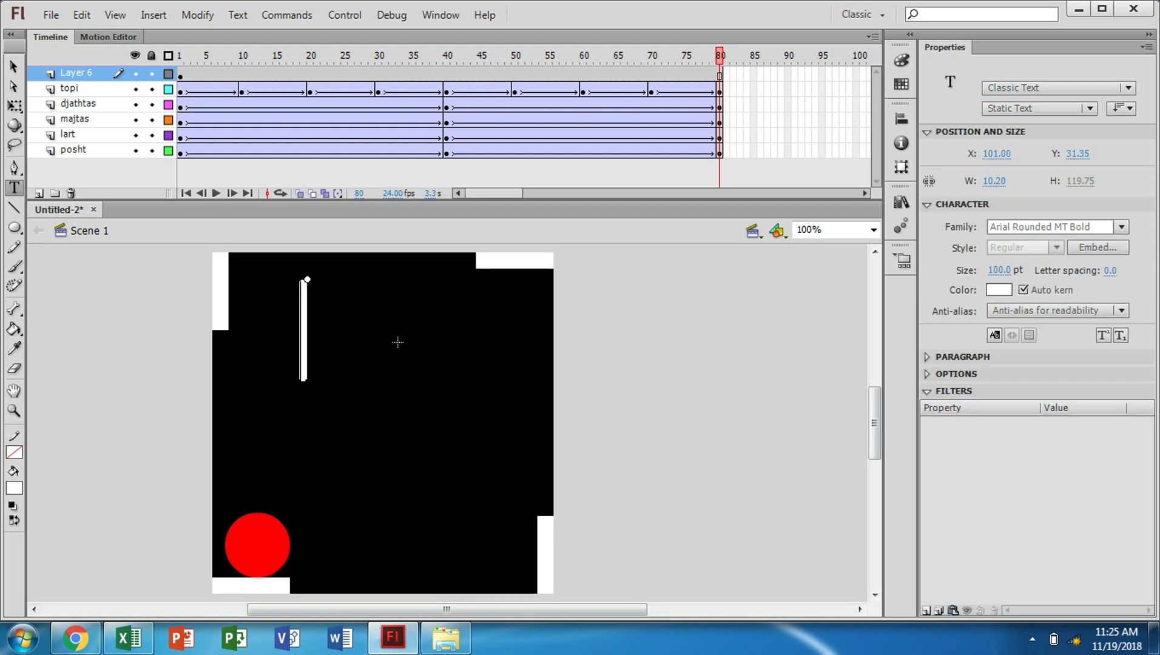
pyautogui.click(198, 168)
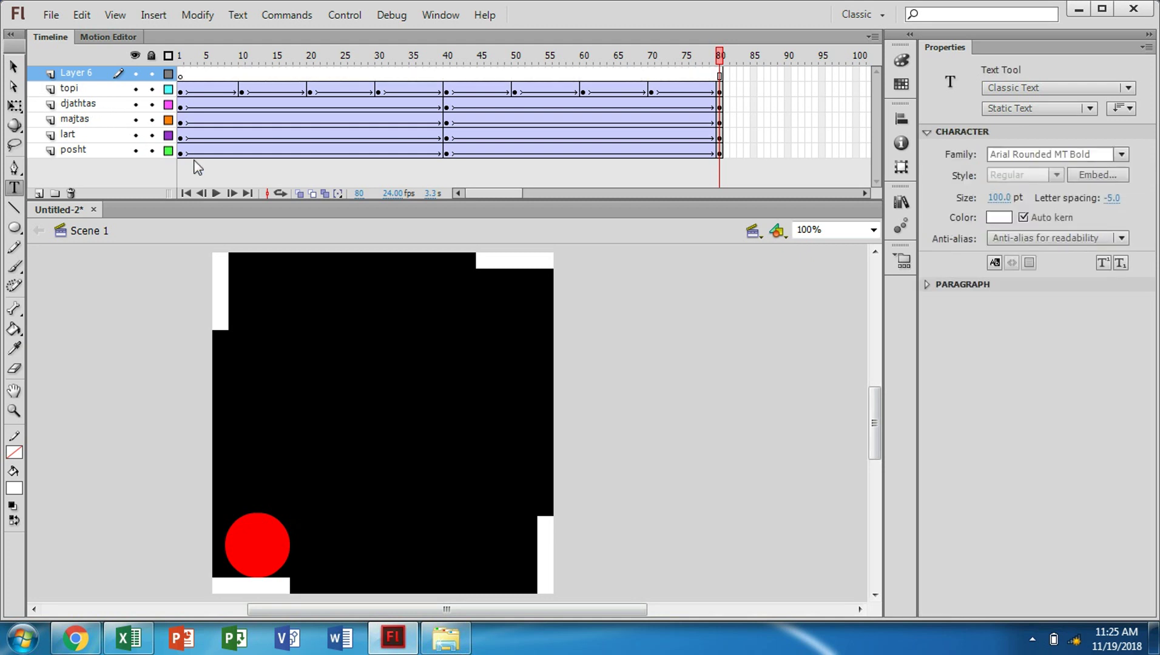
pyautogui.click(998, 197)
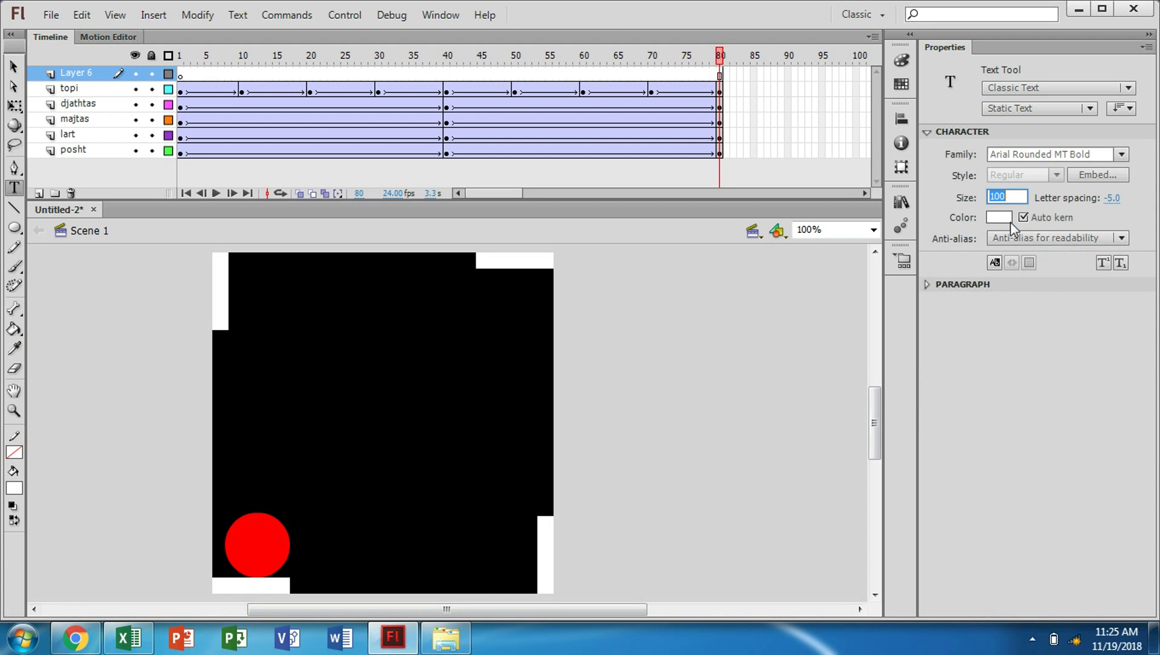
pyautogui.write('20')
pyautogui.moveTo(273, 362); pyautogui.dragTo(479, 404)
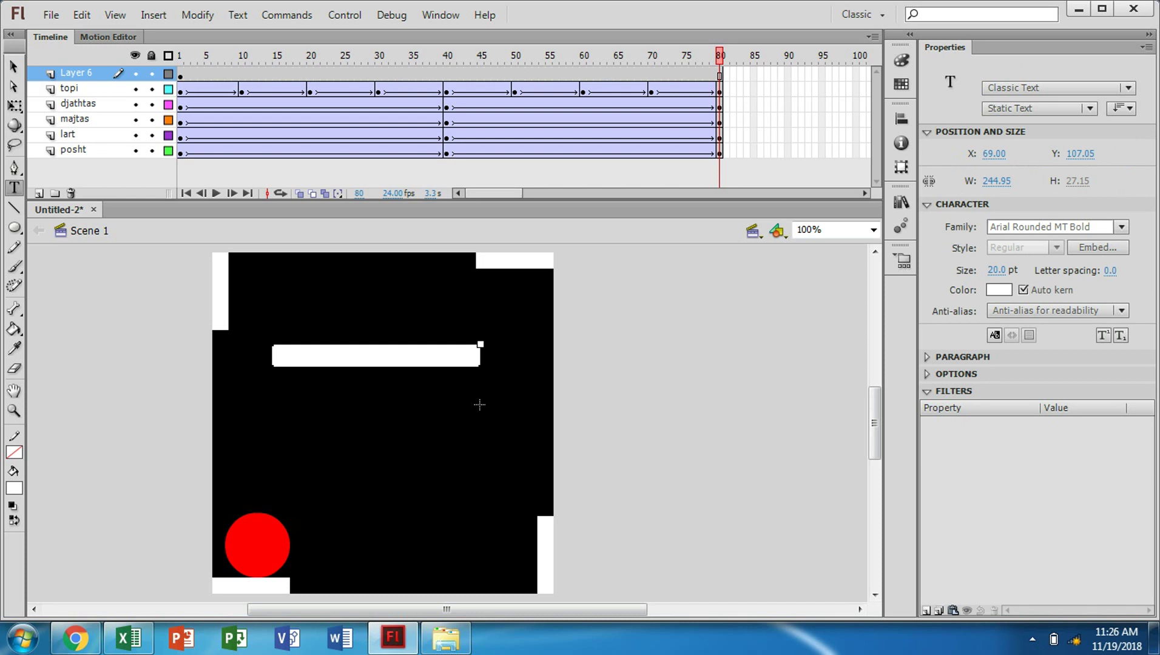
pyautogui.write('Puno Elidon MEMMA')
pyautogui.press('BackSpace')
pyautogui.press('BackSpace')
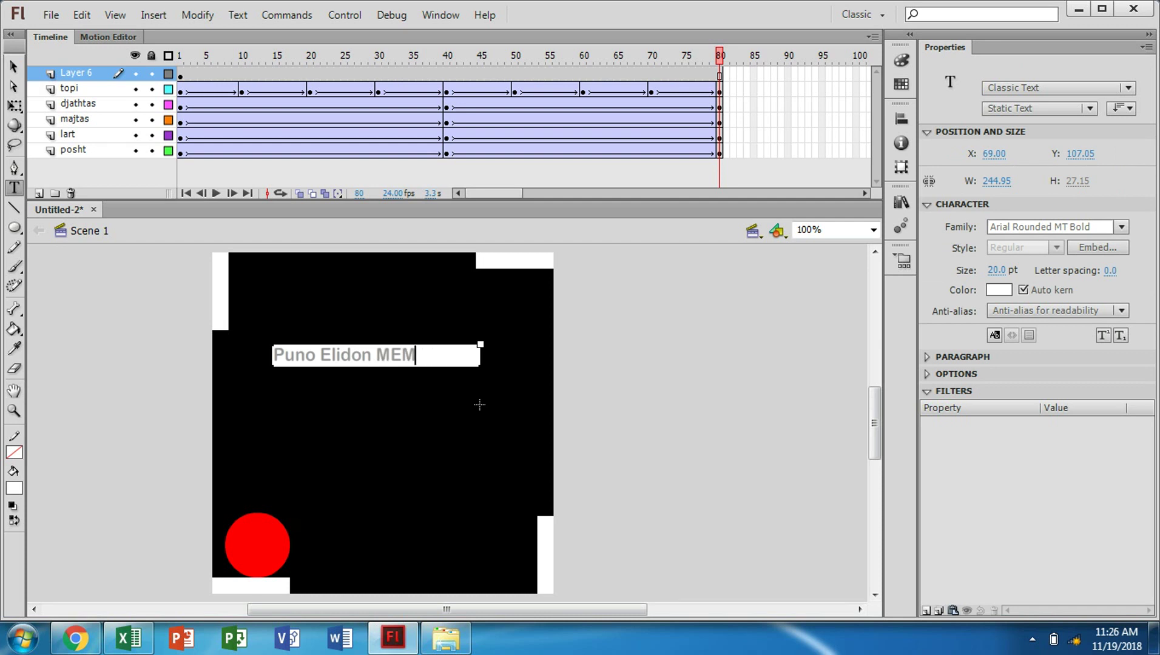
pyautogui.write('ema')
pyautogui.click(14, 67)
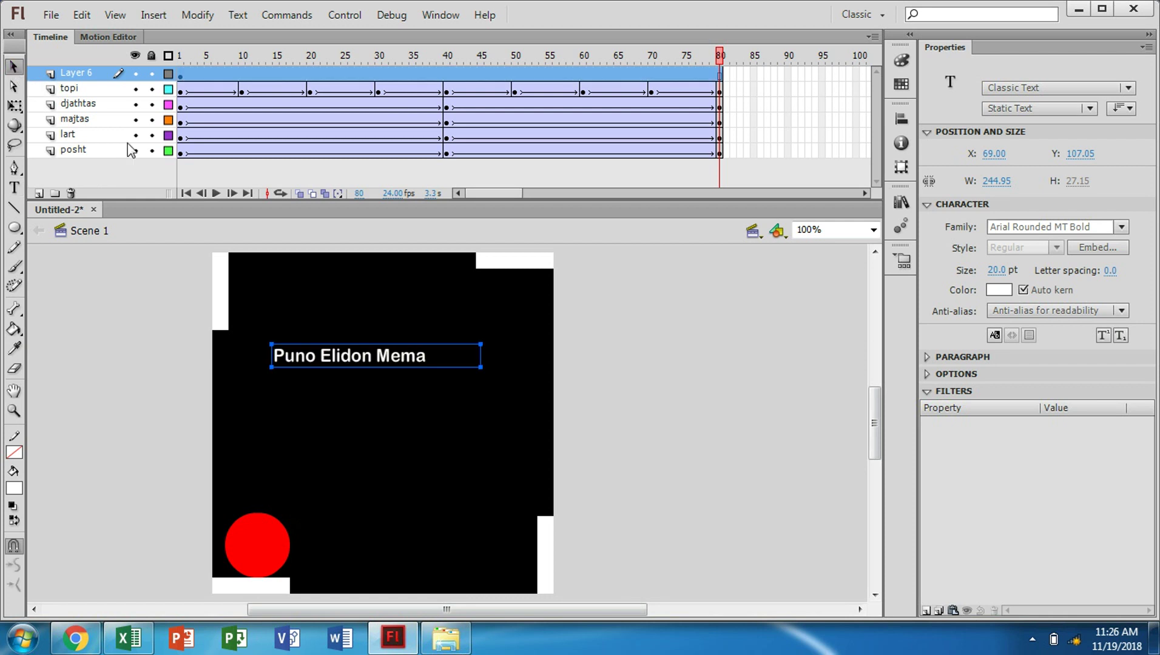
pyautogui.click(722, 74)
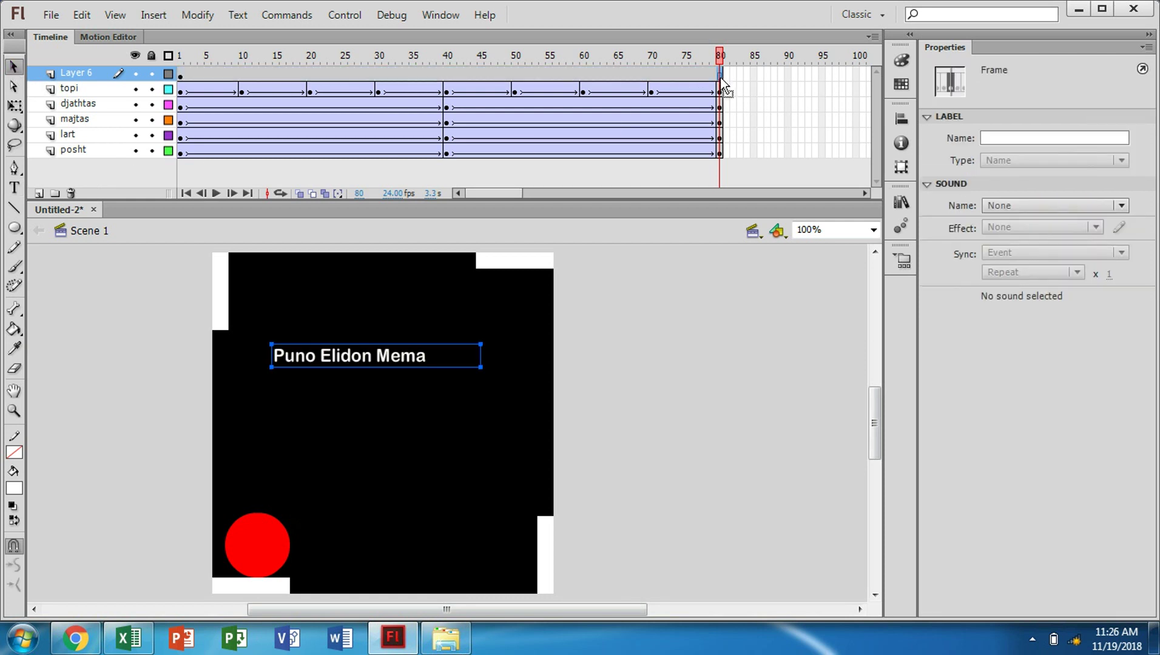
# Extend Layer 6 to a closing frame 81 showing only the caption, then test the movie.
pyautogui.rightClick(721, 75)
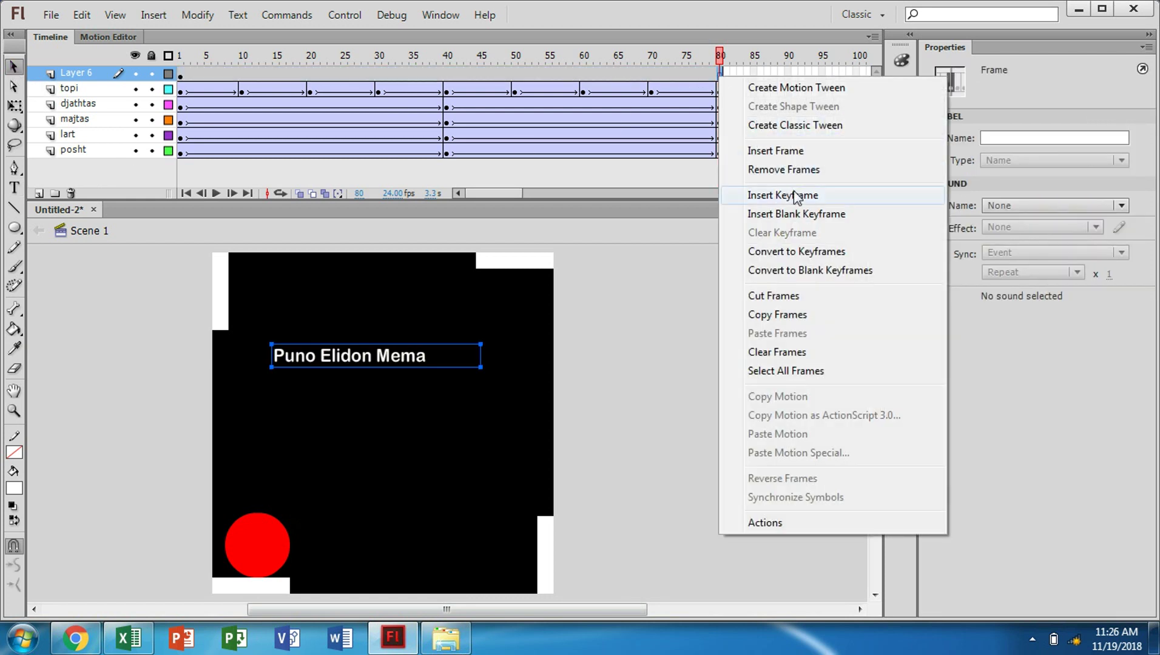
pyautogui.click(778, 151)
pyautogui.click(726, 120)
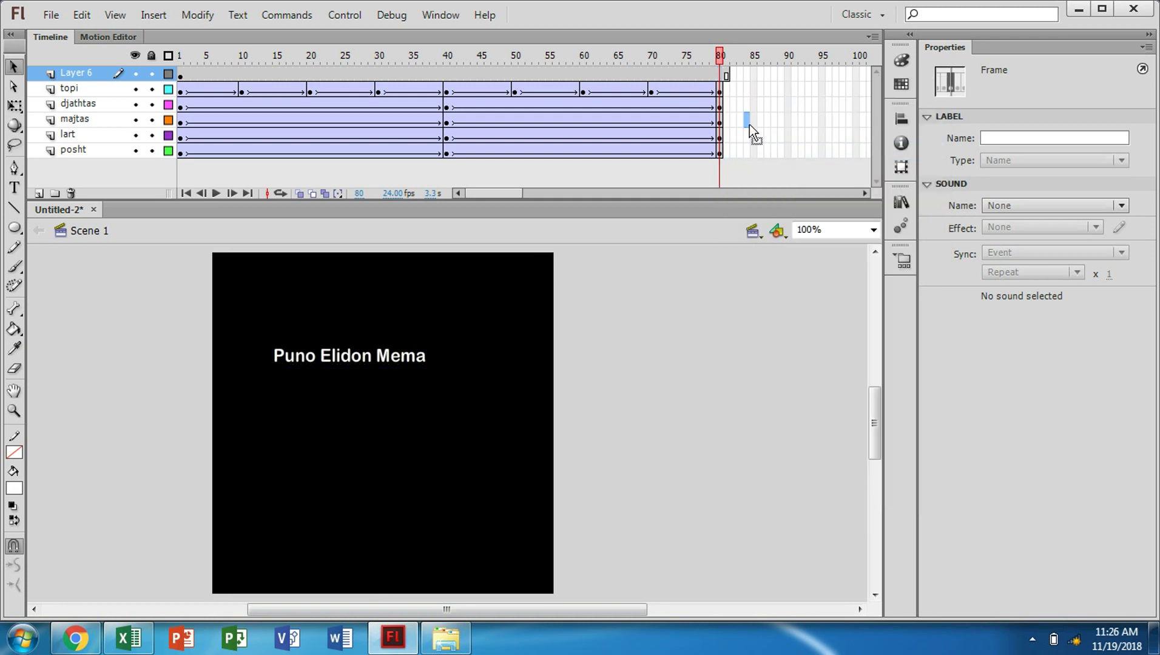
pyautogui.click(728, 76)
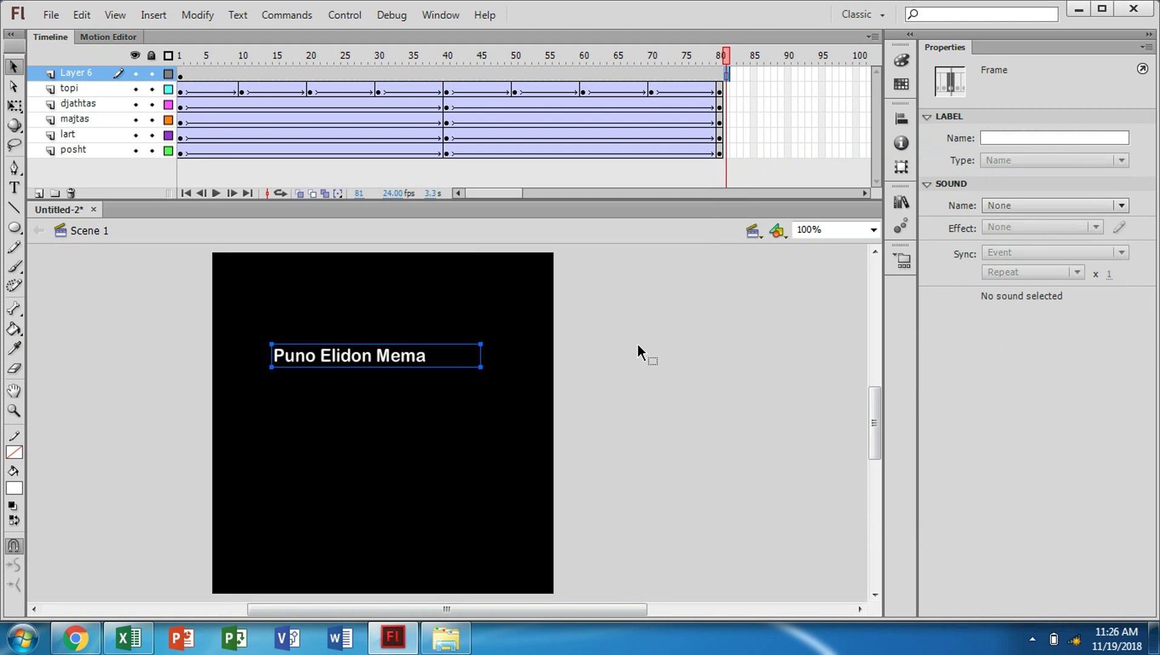
pyautogui.hotkey('ctrl', 'Return')
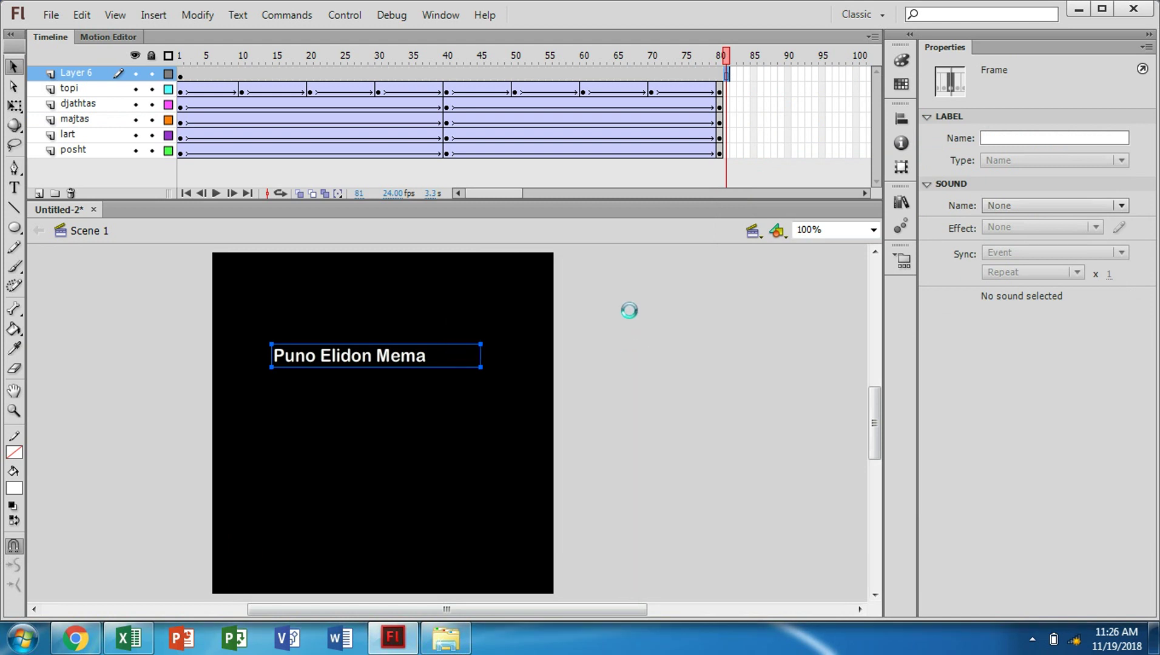